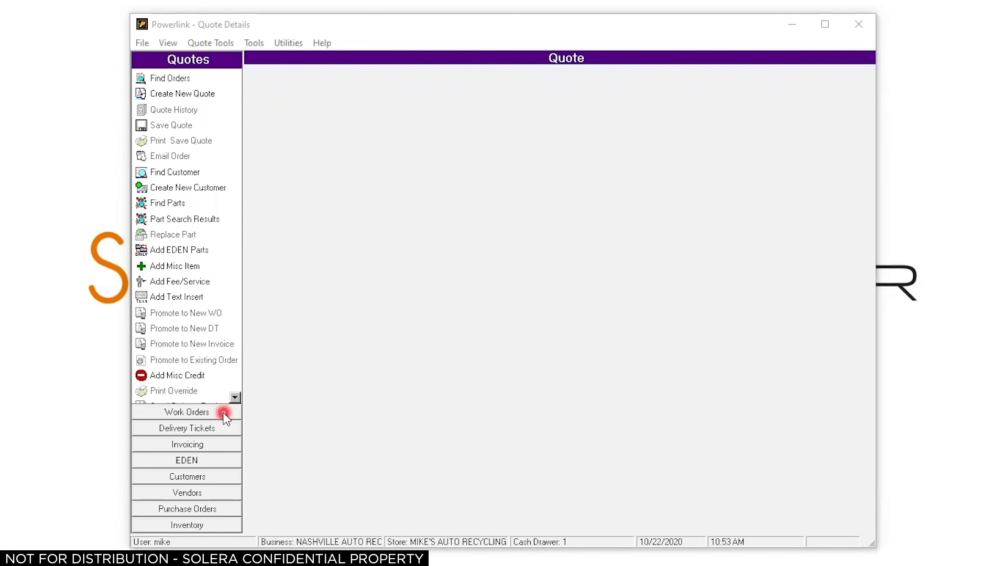
Step: Start a work order part search for part 120, year 2017
{"action": "left_click", "coordinate": [197, 413]}
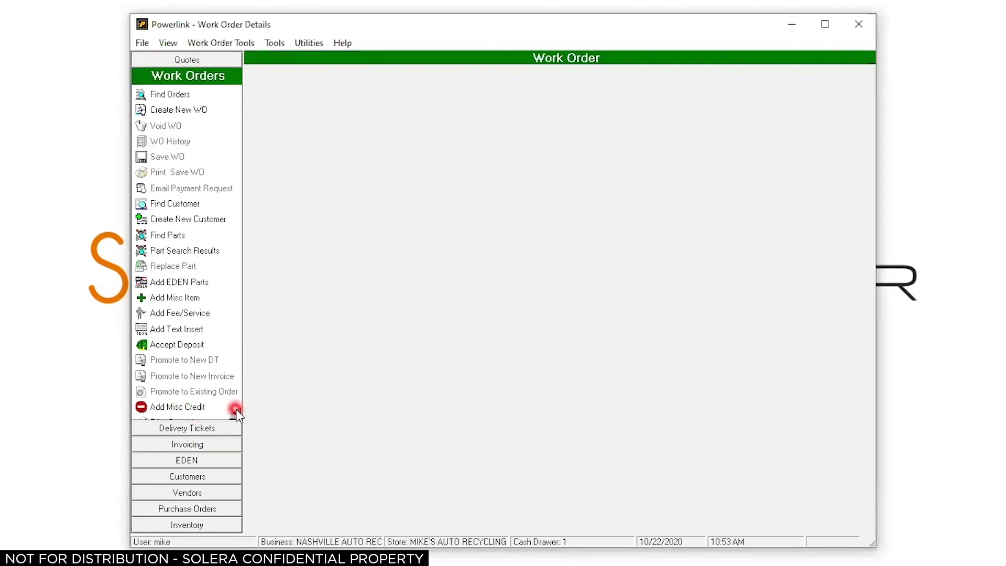
{"action": "left_click", "coordinate": [166, 237]}
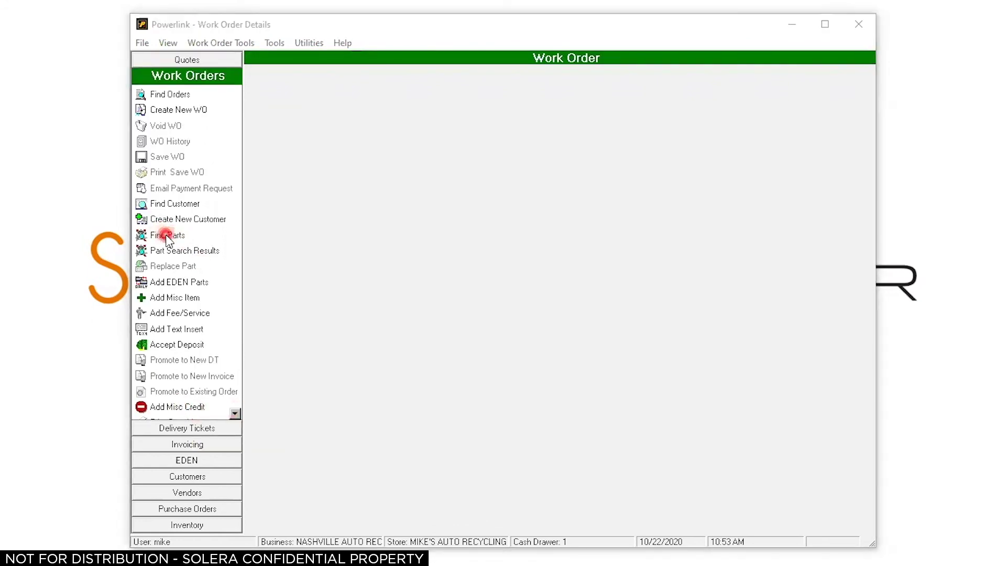
{"action": "type", "text": "120"}
{"action": "key", "text": "Tab"}
{"action": "type", "text": "2017"}
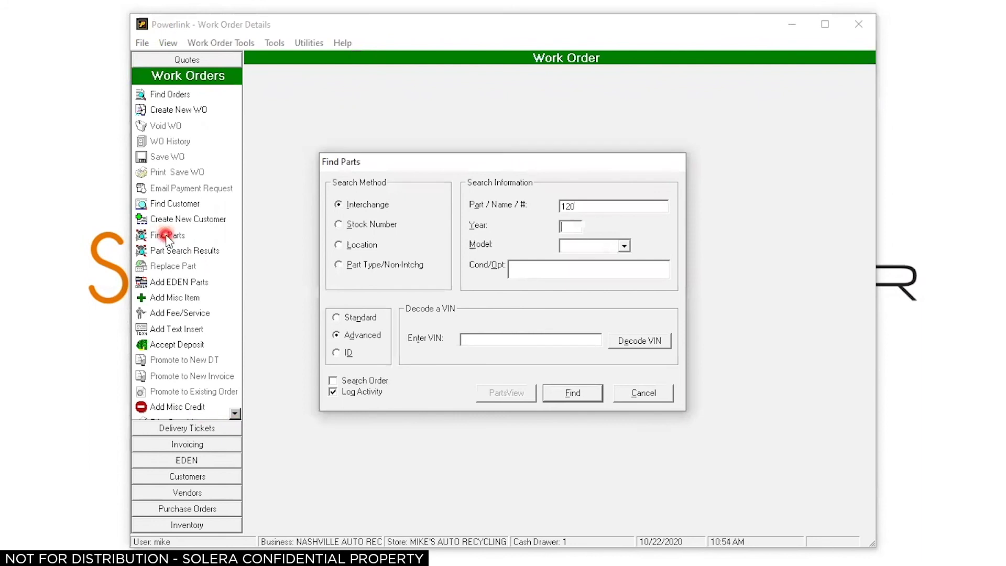
Step: Choose EXPLORER as the model, run the search, and pick the right front door without memory driver seat
{"action": "key", "text": "Tab"}
{"action": "key", "text": "alt+Down"}
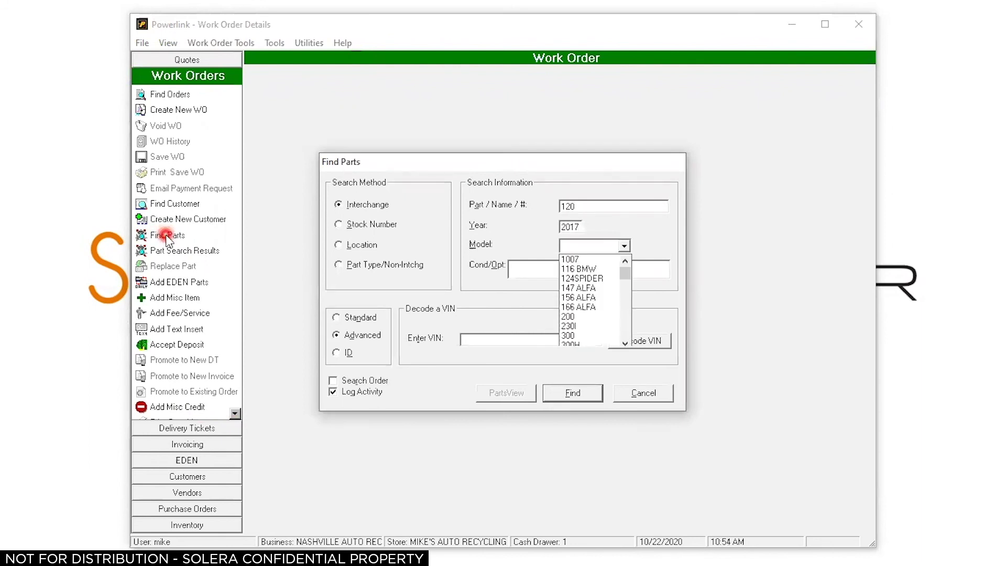
{"action": "type", "text": "expl"}
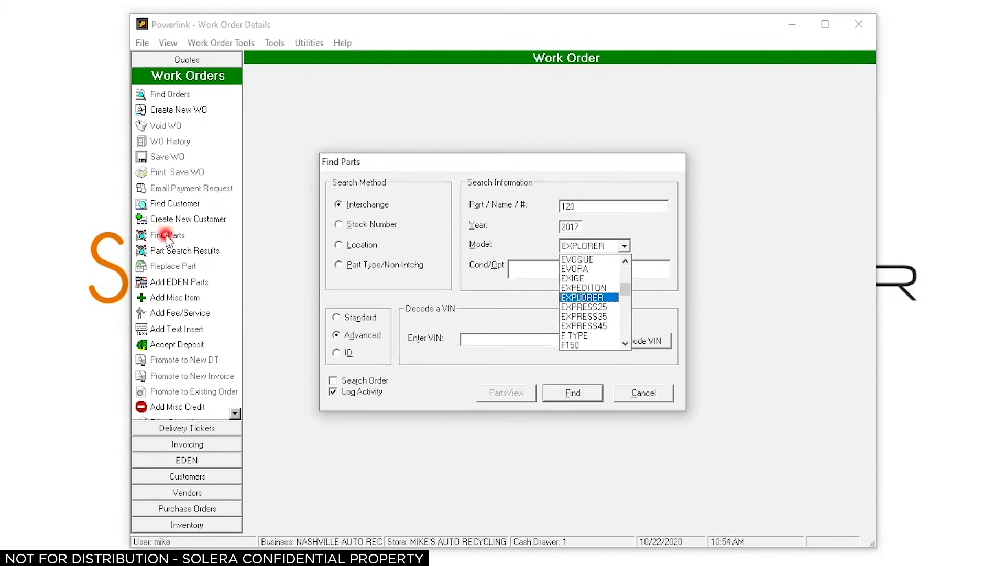
{"action": "key", "text": "Return"}
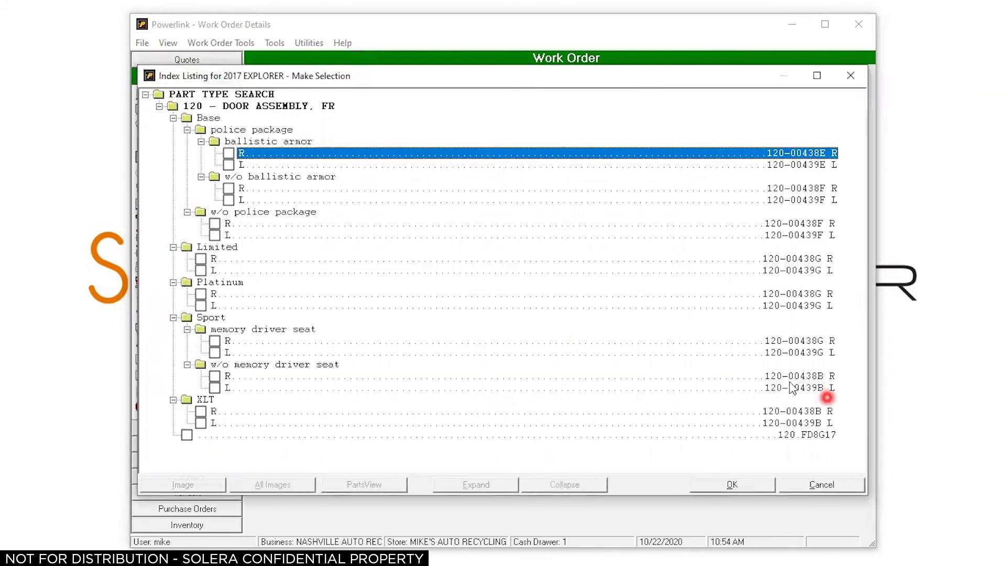
{"action": "left_click", "coordinate": [223, 377]}
Step: Add door R00000329 (w/o memory driver seat R) to the work order at $225.00 unit price
{"action": "left_click", "coordinate": [769, 485]}
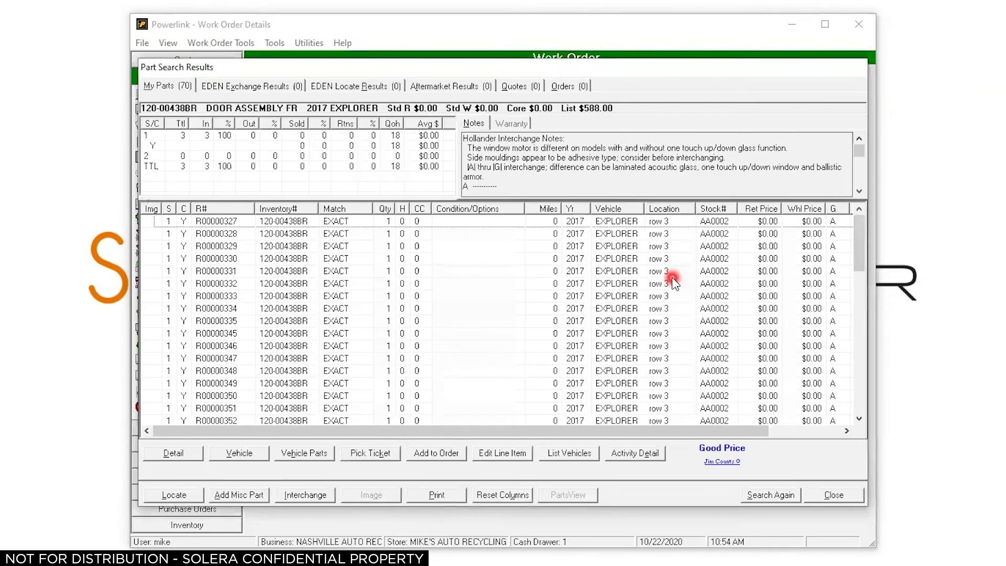
{"action": "left_click", "coordinate": [357, 246]}
{"action": "double_click", "coordinate": [357, 246]}
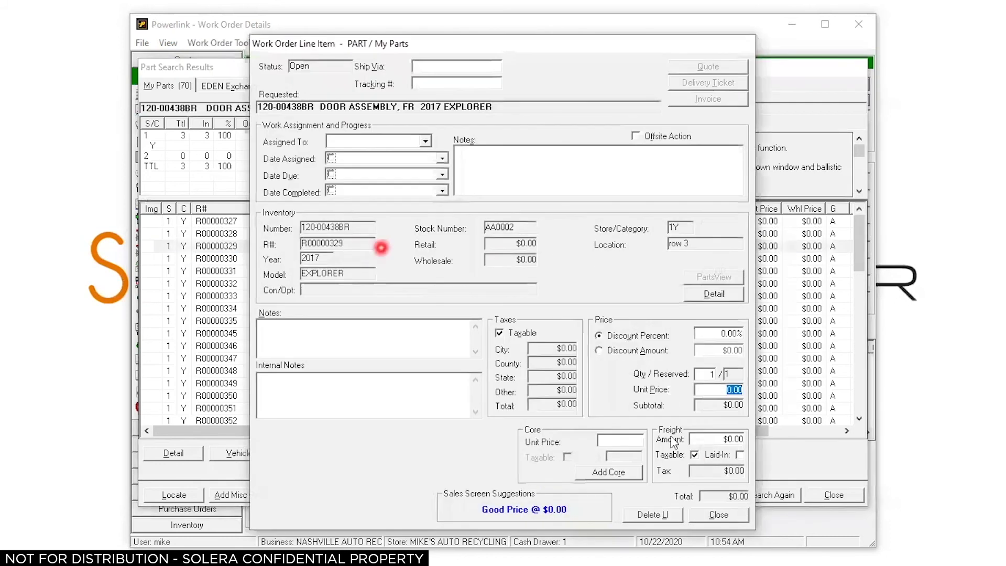
{"action": "type", "text": "225"}
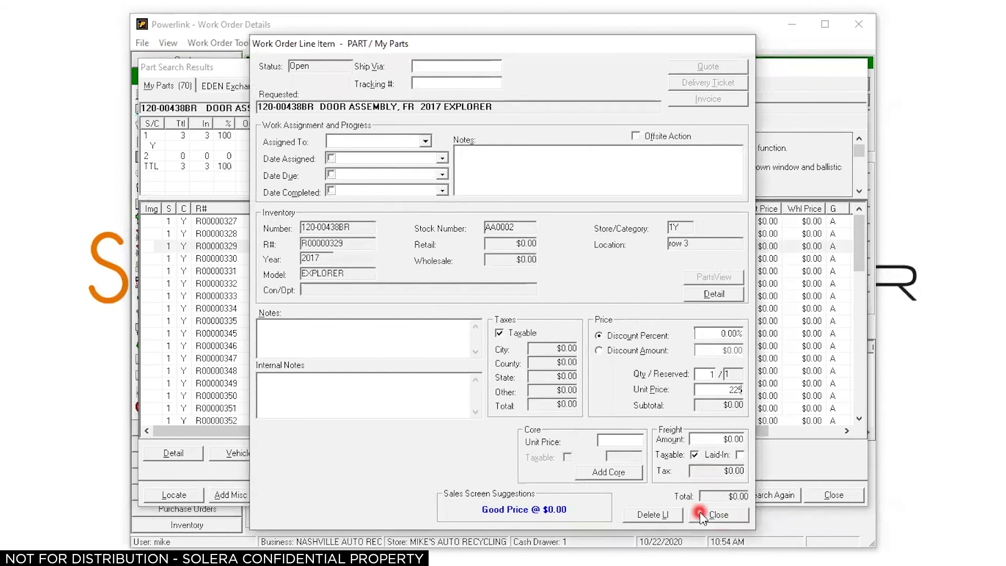
{"action": "left_click", "coordinate": [717, 514]}
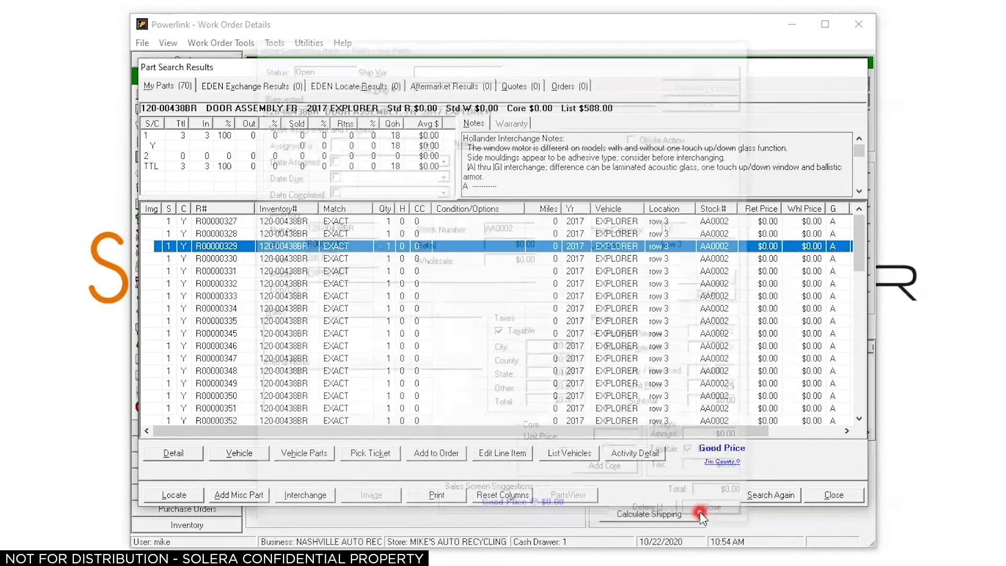
{"action": "left_click", "coordinate": [812, 494]}
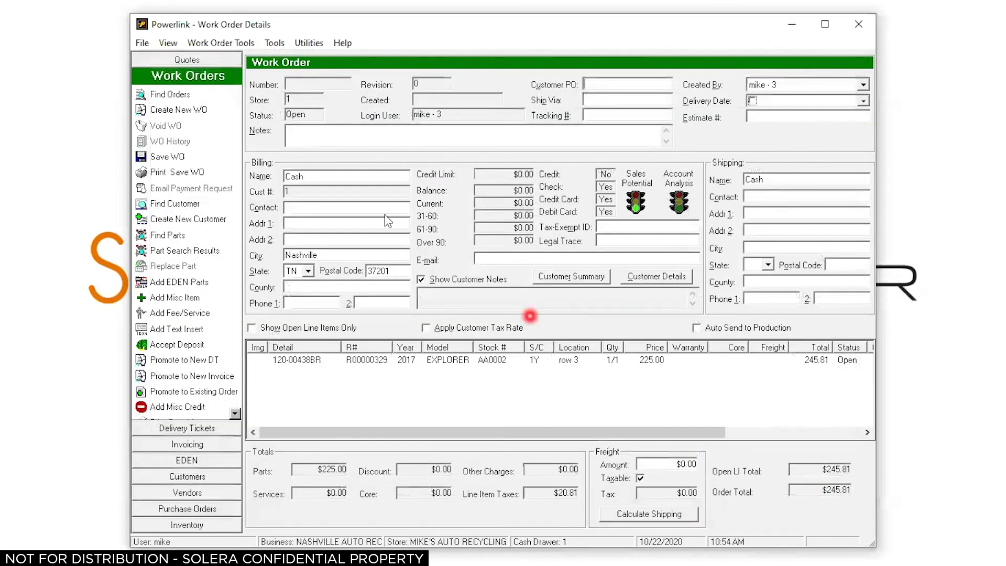
Step: Replace the Cash billing name with customer AAA body shop
{"action": "left_click", "coordinate": [363, 182]}
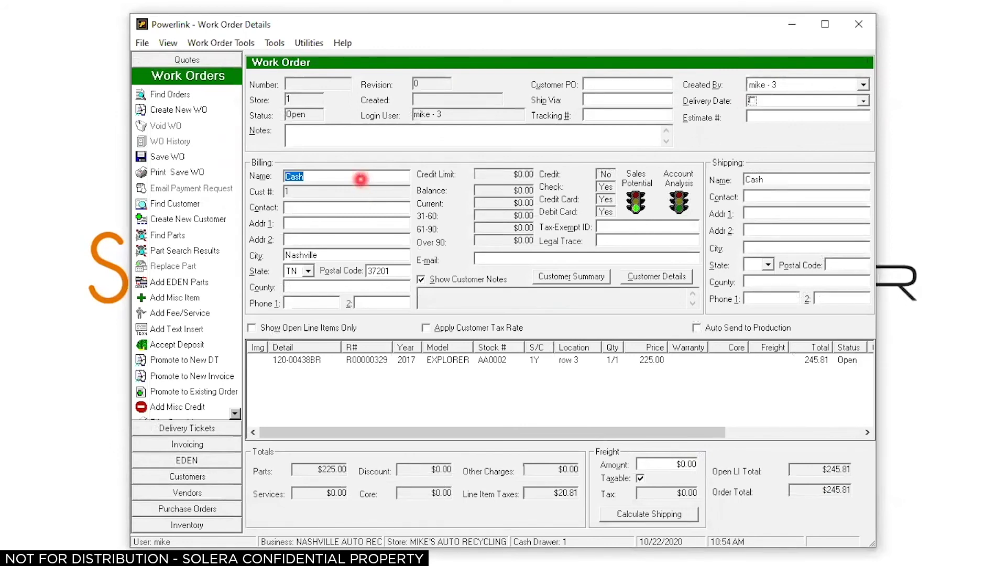
{"action": "type", "text": "aa"}
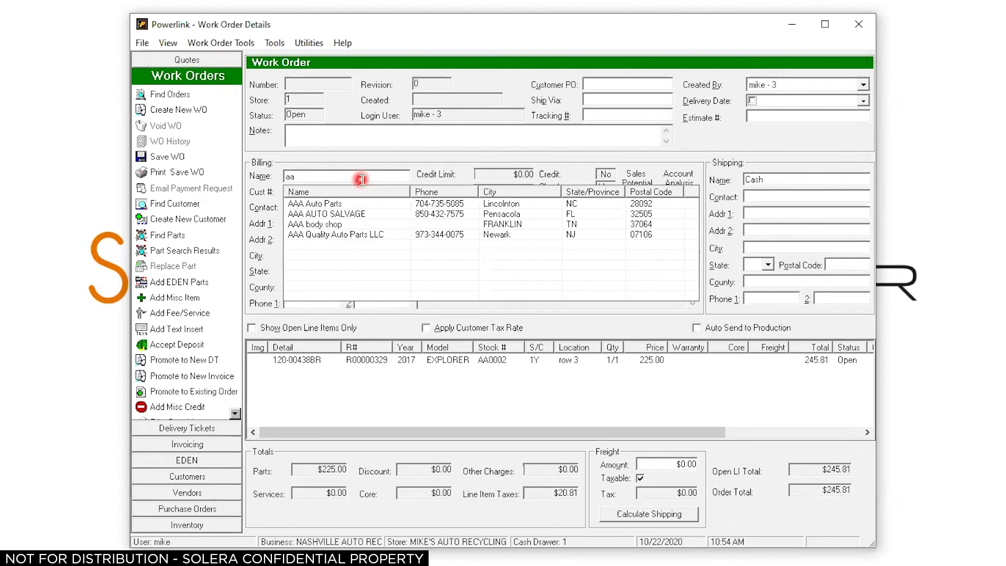
{"action": "key", "text": "Down"}
{"action": "key", "text": "Down"}
{"action": "key", "text": "Down"}
{"action": "key", "text": "Return"}
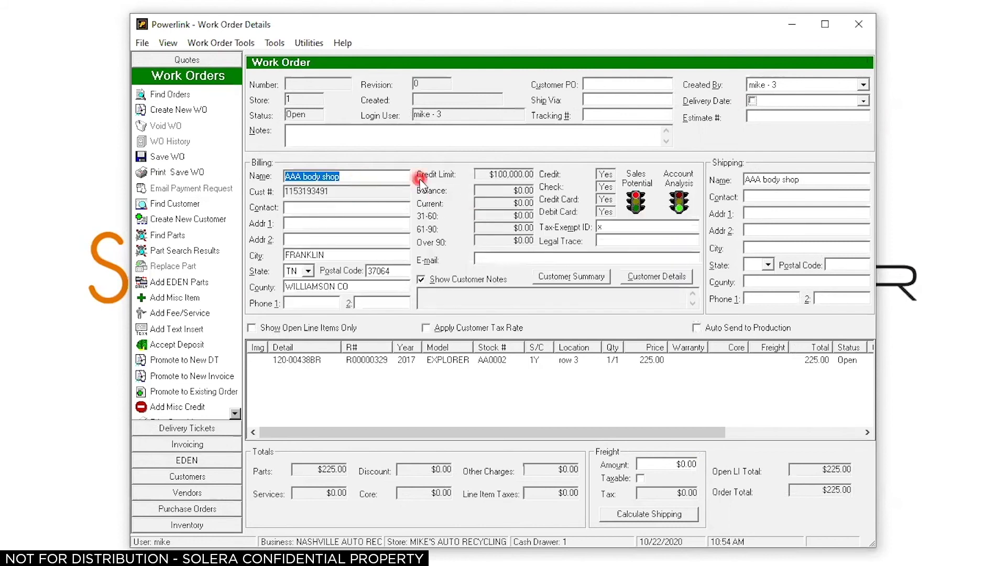
Step: Save the work order and send it to production
{"action": "left_click", "coordinate": [235, 413]}
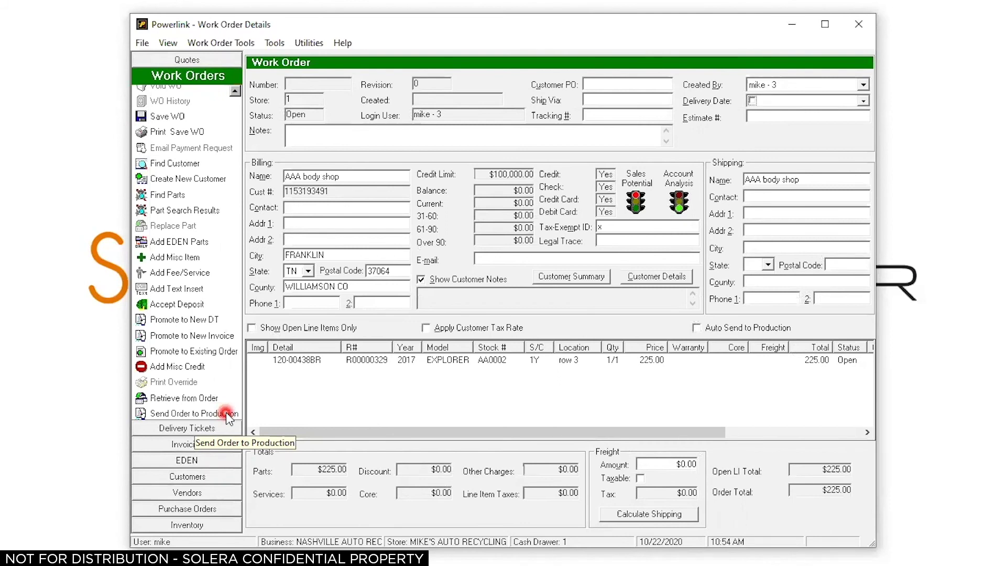
{"action": "left_click", "coordinate": [225, 412]}
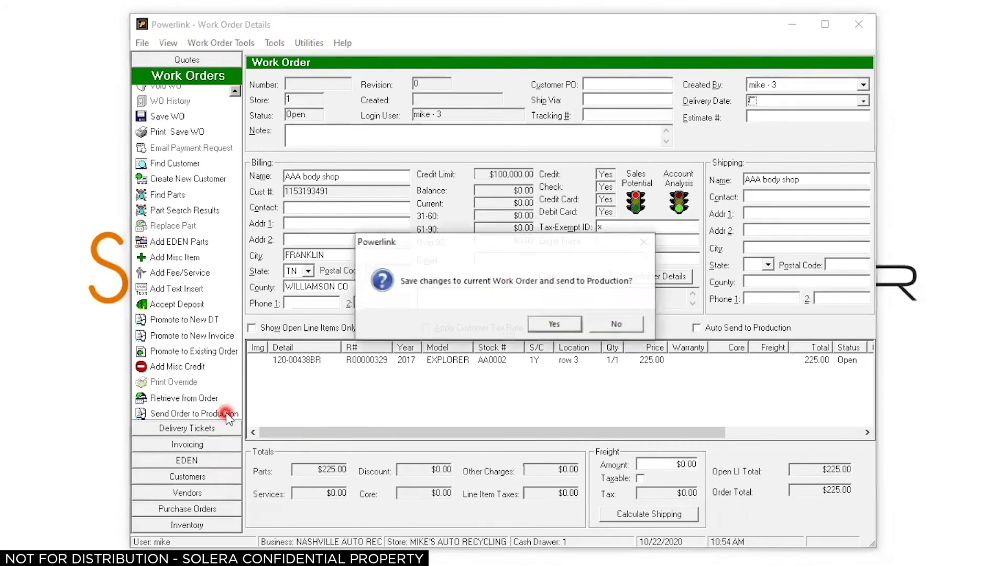
{"action": "left_click", "coordinate": [556, 324]}
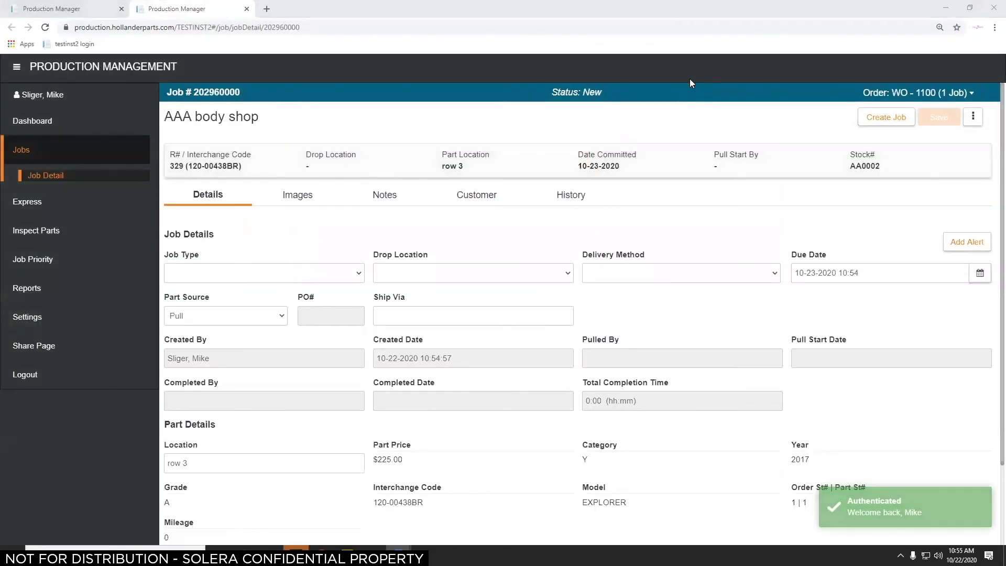
Step: Dismiss the Authenticated toast on job 202960000's Job Detail page
{"action": "left_click", "coordinate": [525, 225]}
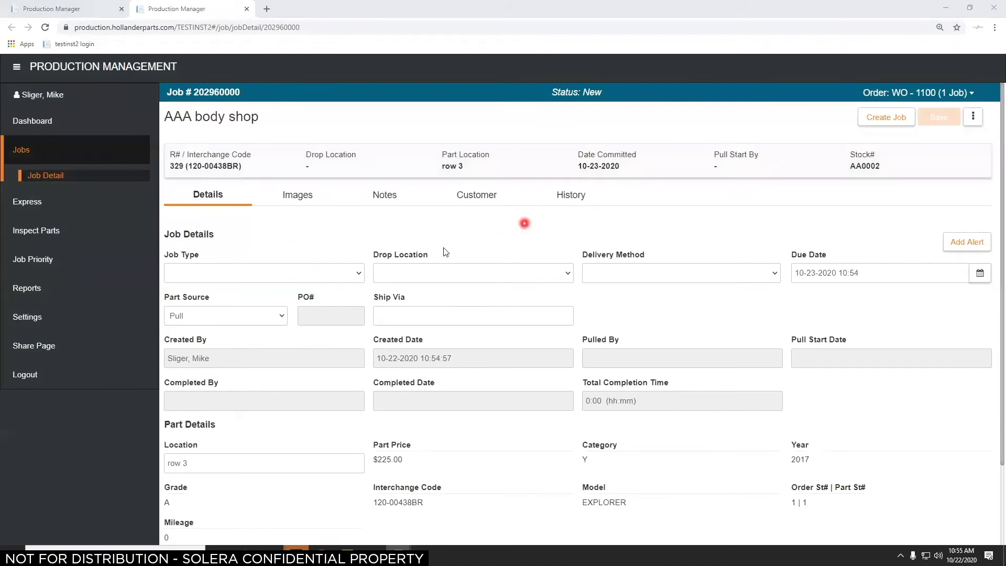
Step: Set the job type to YARD and the drop location to NORTH ROUTE TABLE, then save
{"action": "left_click", "coordinate": [362, 272]}
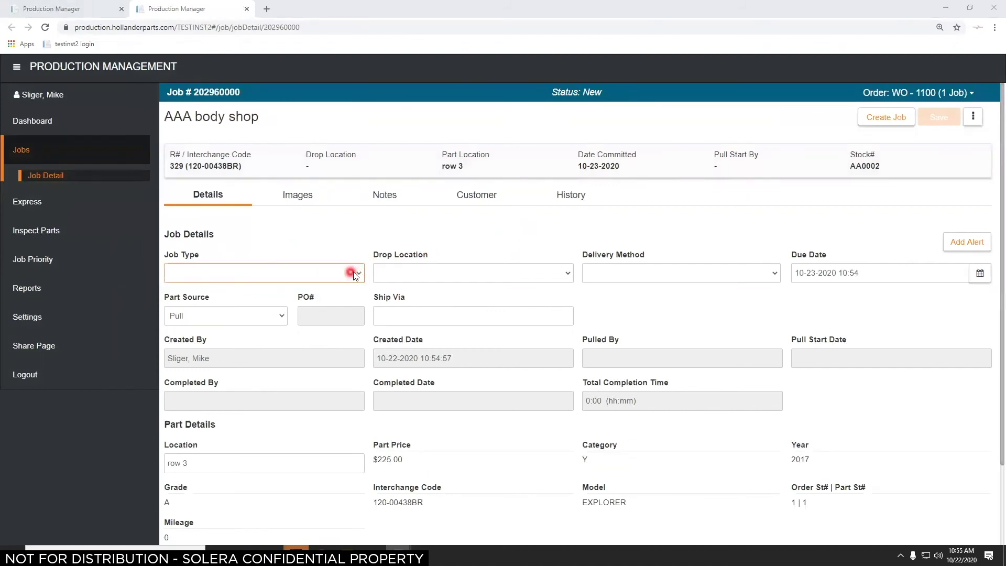
{"action": "left_click", "coordinate": [355, 274]}
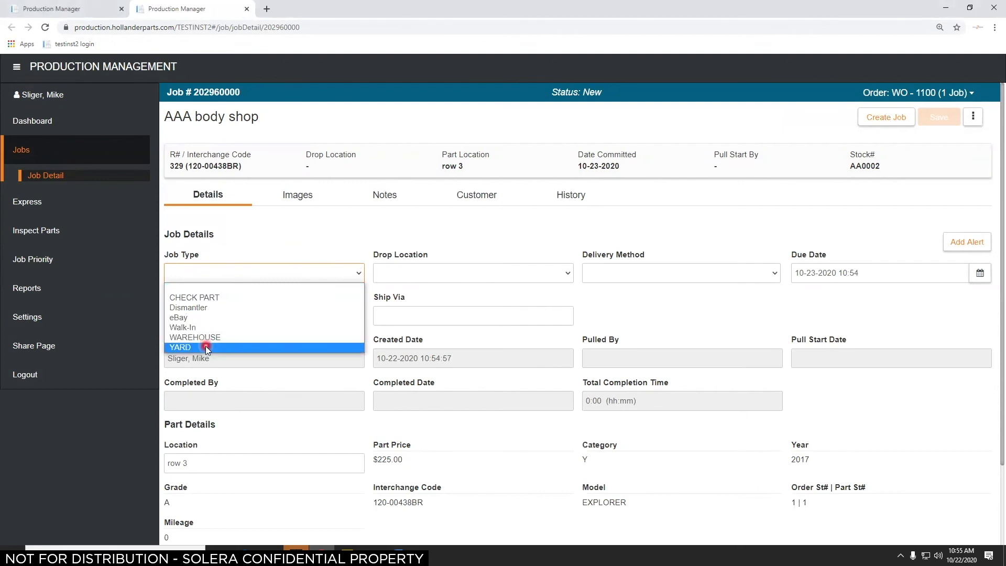
{"action": "left_click", "coordinate": [206, 347]}
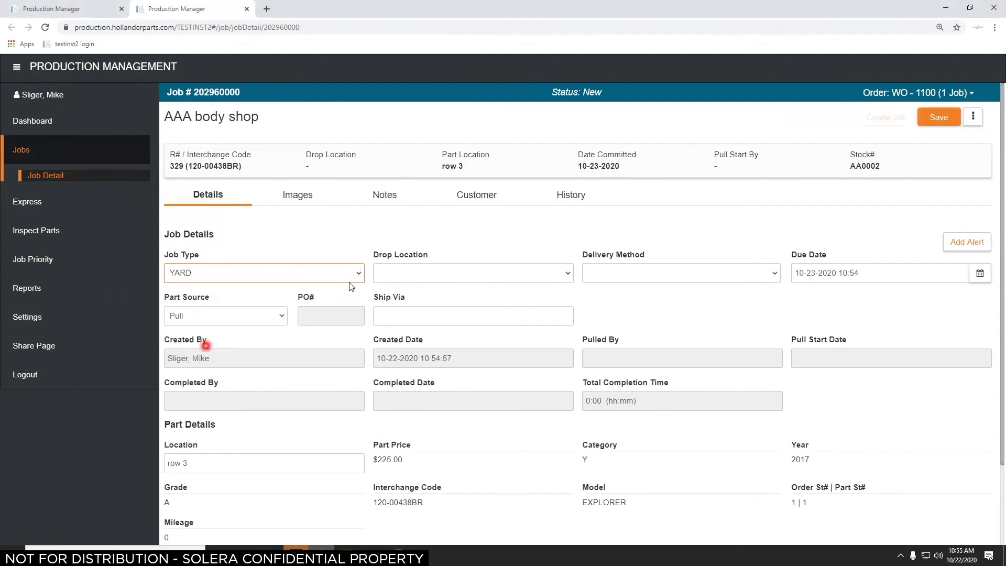
{"action": "left_click", "coordinate": [559, 273]}
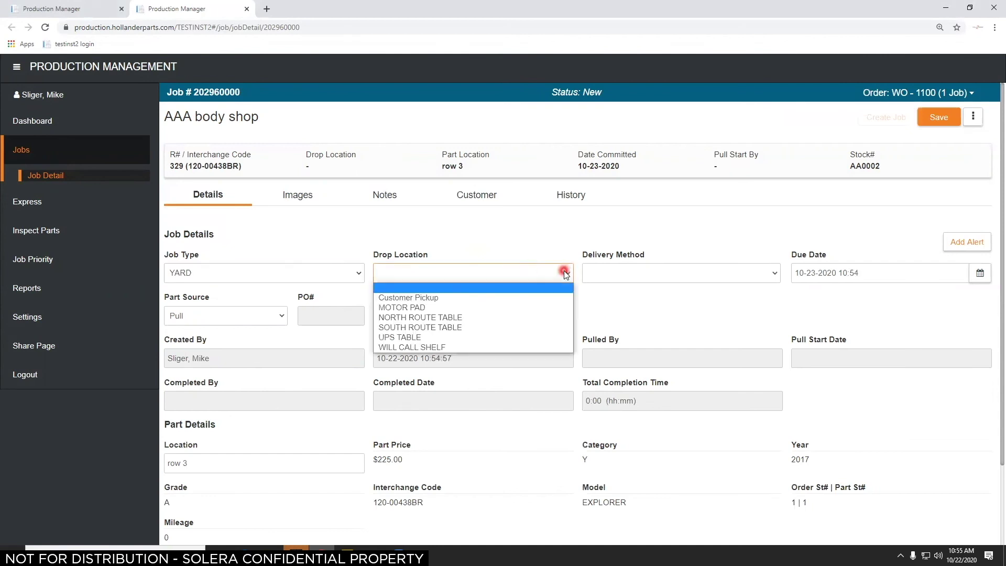
{"action": "left_click", "coordinate": [476, 317]}
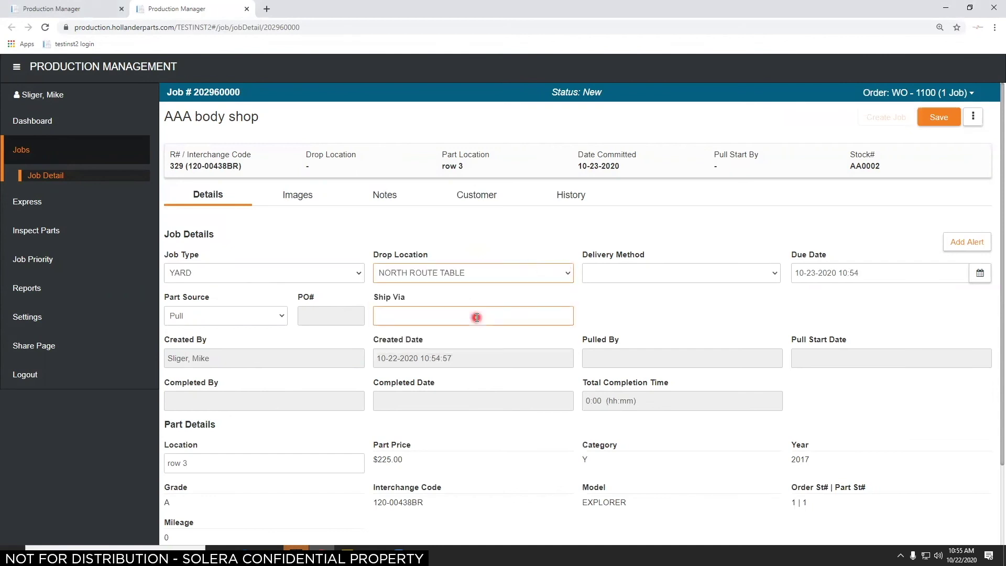
{"action": "left_click", "coordinate": [834, 273]}
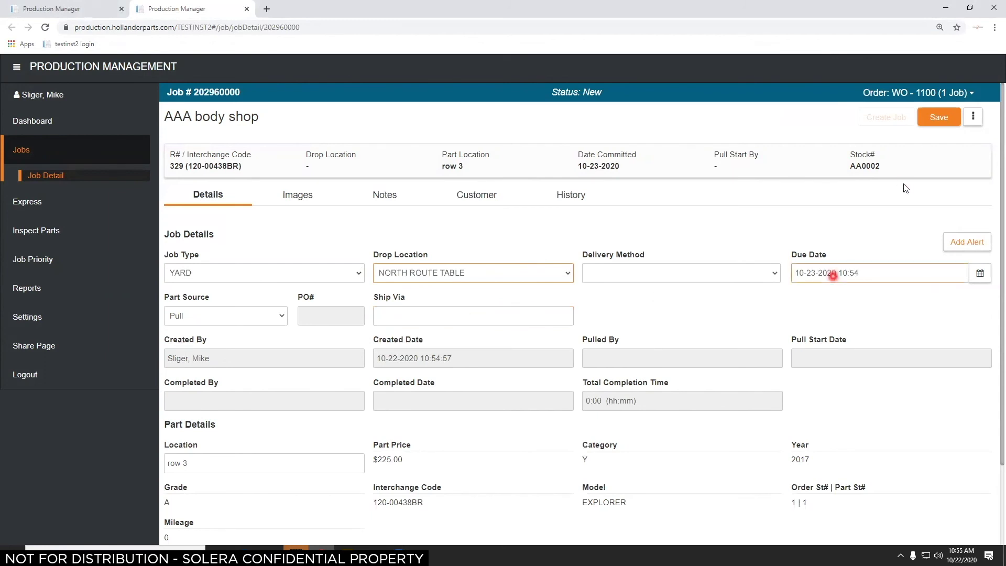
{"action": "left_click", "coordinate": [939, 119]}
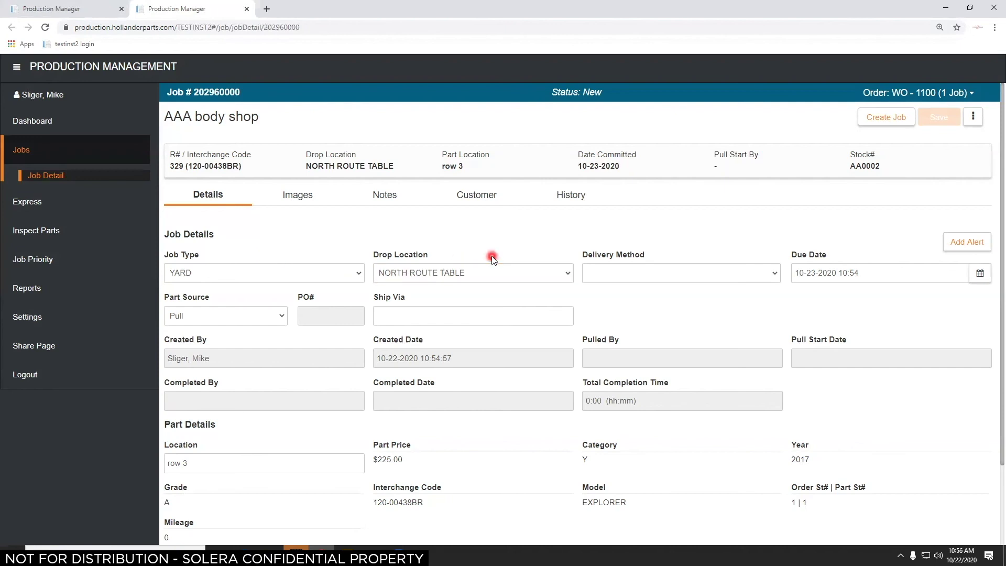
Step: Reopen the Drop Location list to confirm NORTH ROUTE TABLE is selected
{"action": "left_click", "coordinate": [560, 274]}
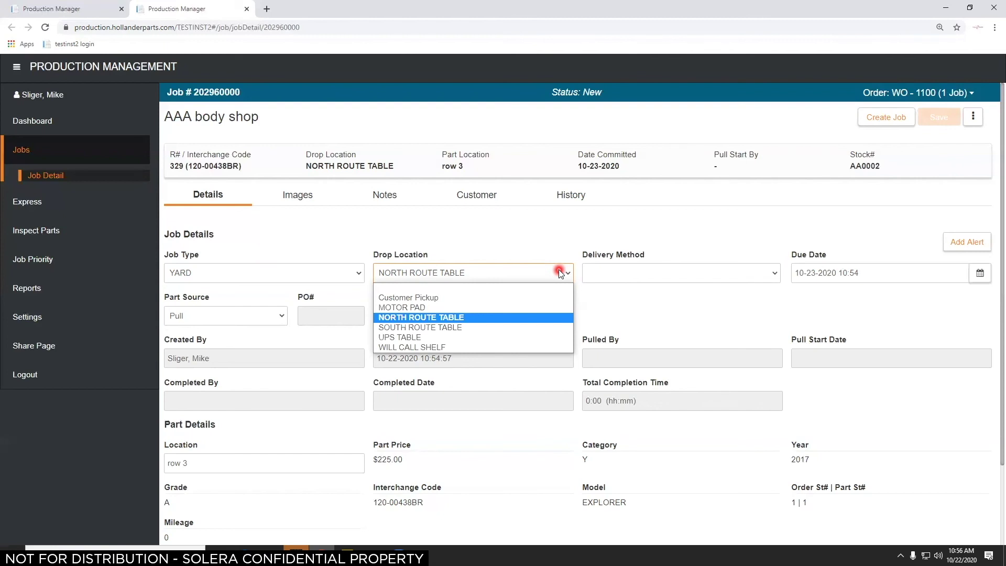
Step: Keep NORTH ROUTE TABLE and change the due date to October 26, 2020 at 10:54
{"action": "left_click", "coordinate": [557, 230]}
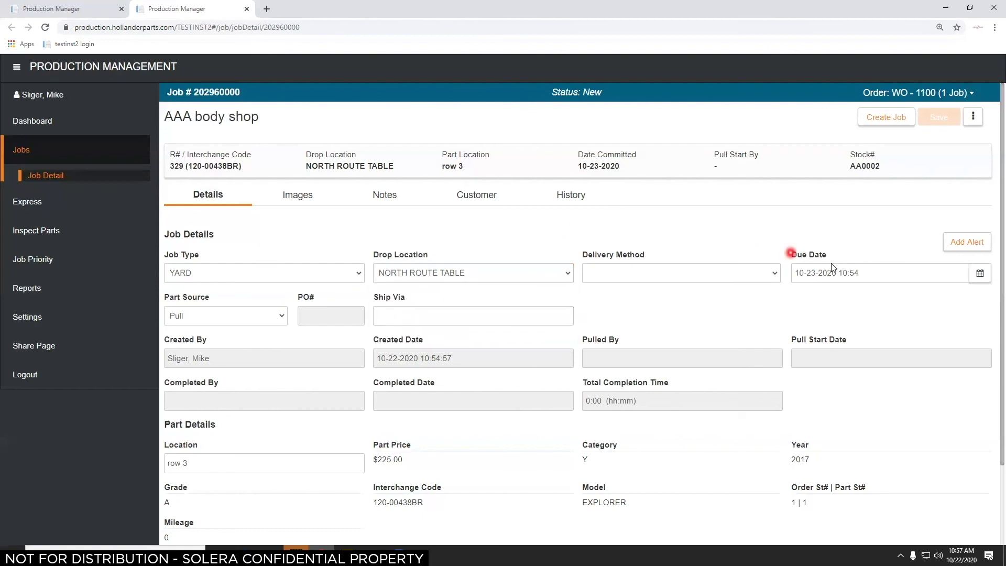
{"action": "left_click", "coordinate": [873, 272]}
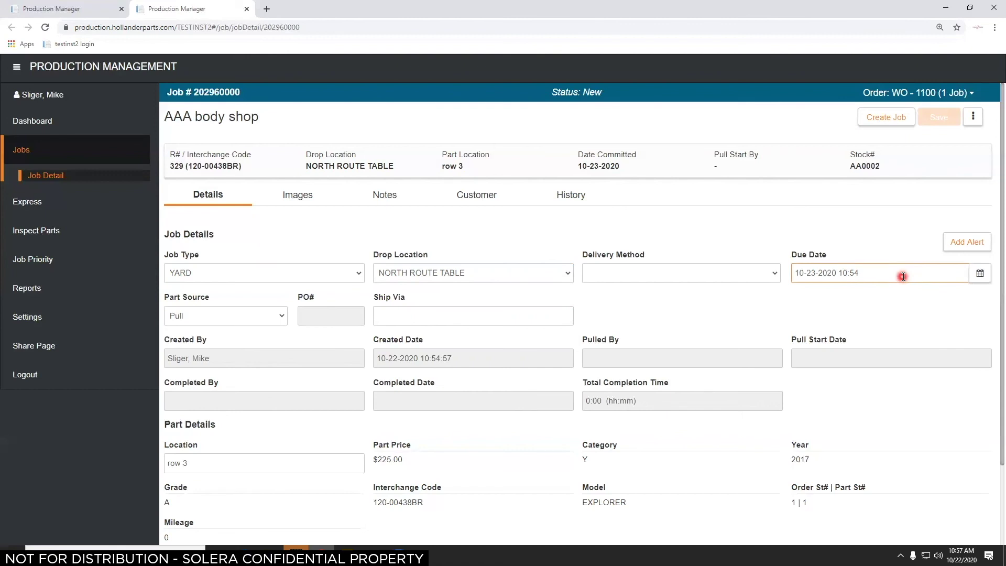
{"action": "left_click", "coordinate": [980, 273]}
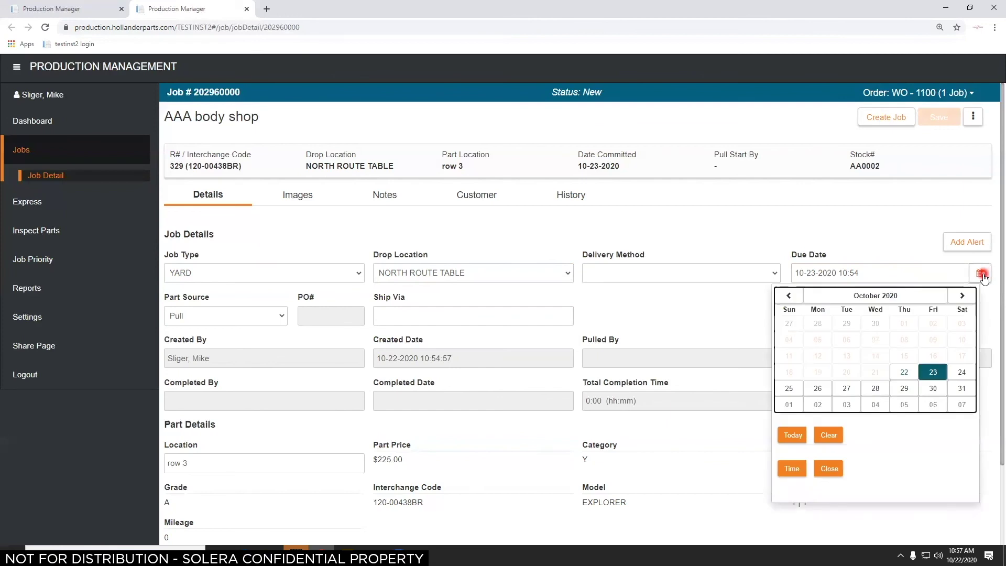
{"action": "left_click", "coordinate": [817, 388]}
{"action": "left_click", "coordinate": [850, 315]}
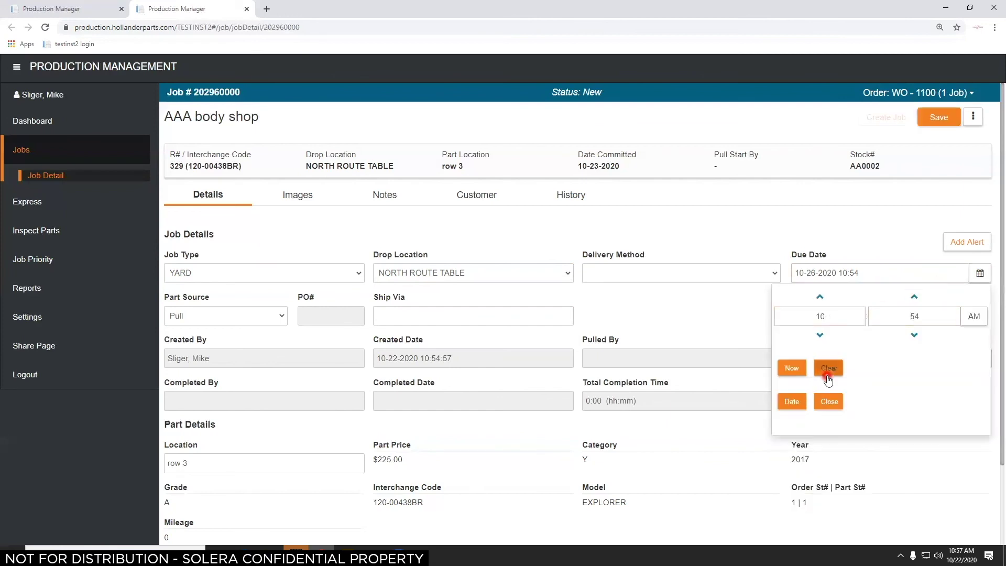
{"action": "left_click", "coordinate": [830, 401]}
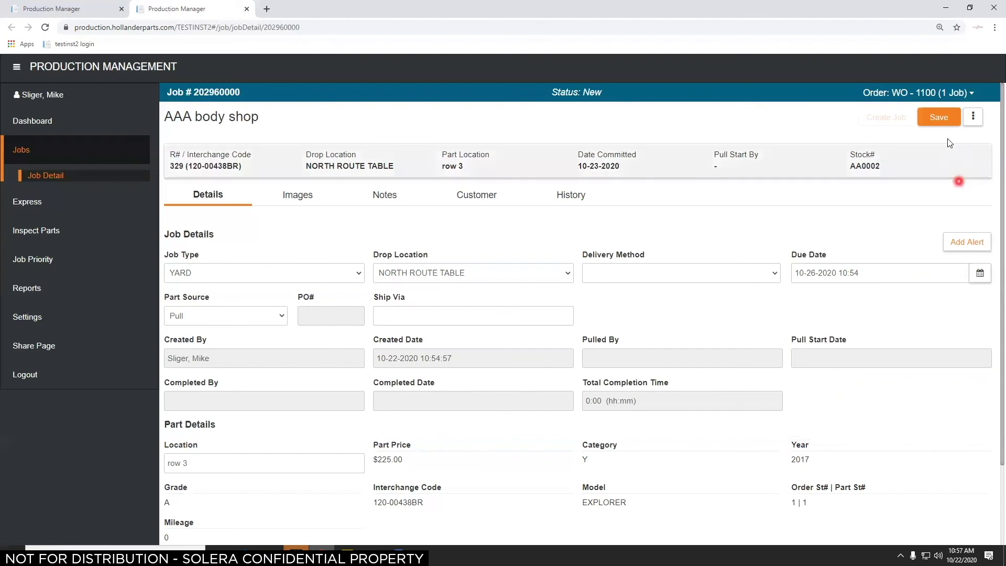
{"action": "left_click", "coordinate": [938, 117]}
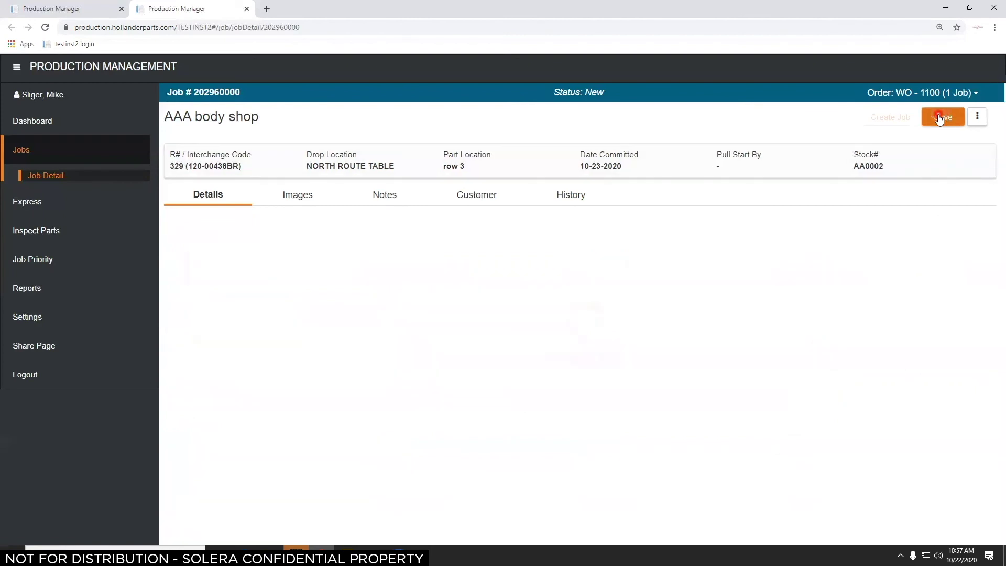
{"action": "left_click", "coordinate": [850, 142]}
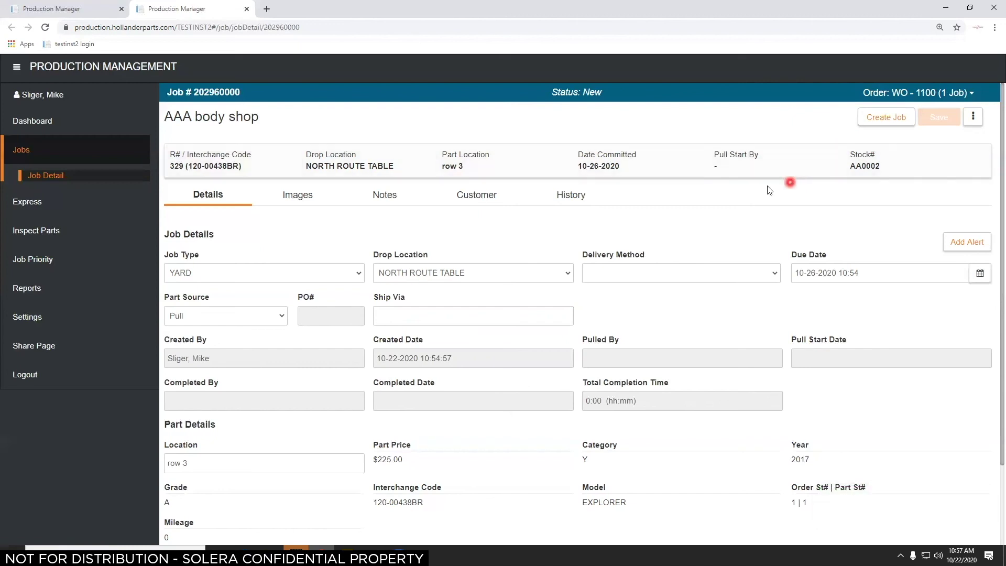
{"action": "left_click", "coordinate": [901, 120]}
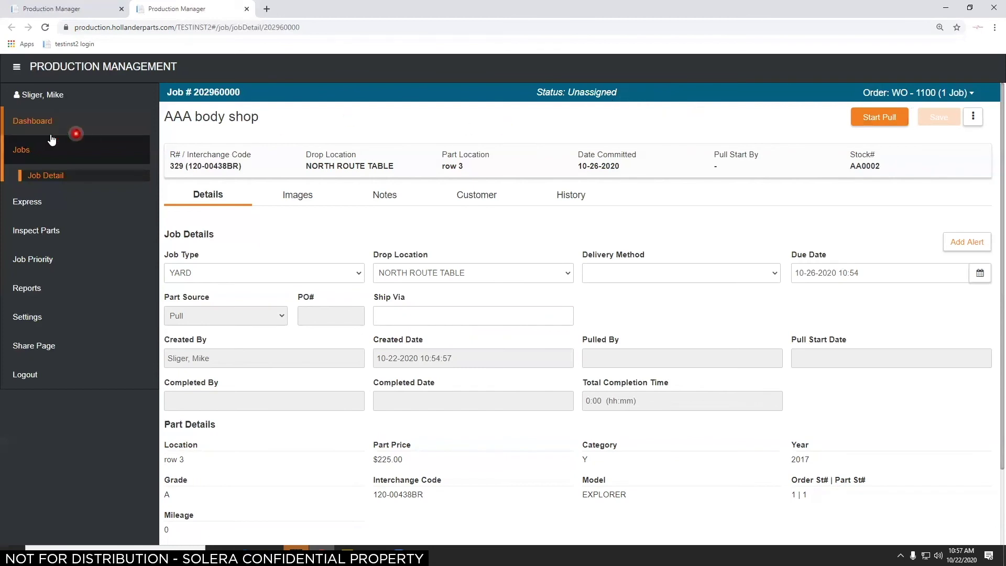
Step: Open the Jobs queue, widen the Job Status column, and open job 202940012
{"action": "left_click", "coordinate": [31, 151]}
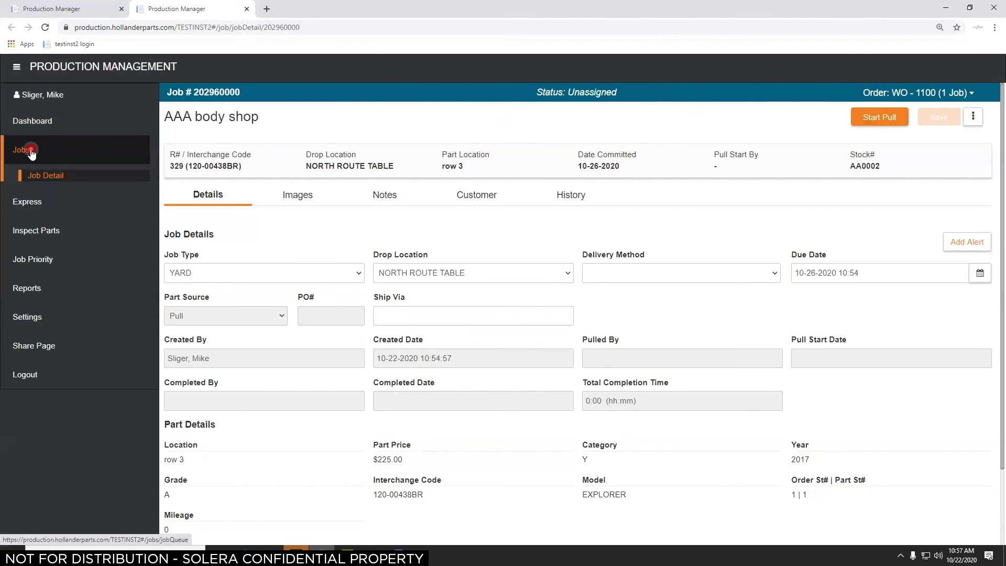
{"action": "left_click", "coordinate": [31, 151]}
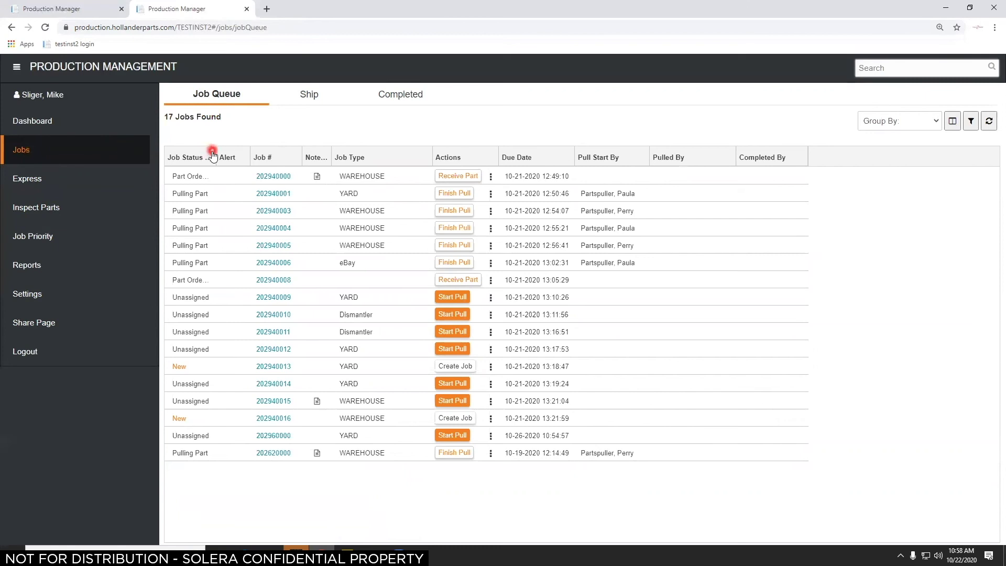
{"action": "left_click_drag", "start_coordinate": [215, 151], "coordinate": [237, 151]}
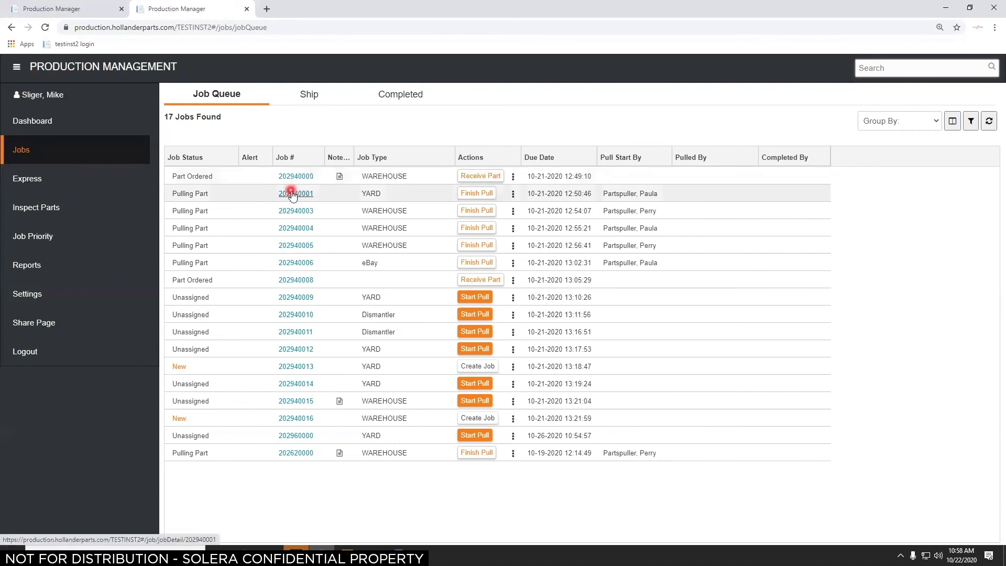
{"action": "left_click", "coordinate": [304, 349]}
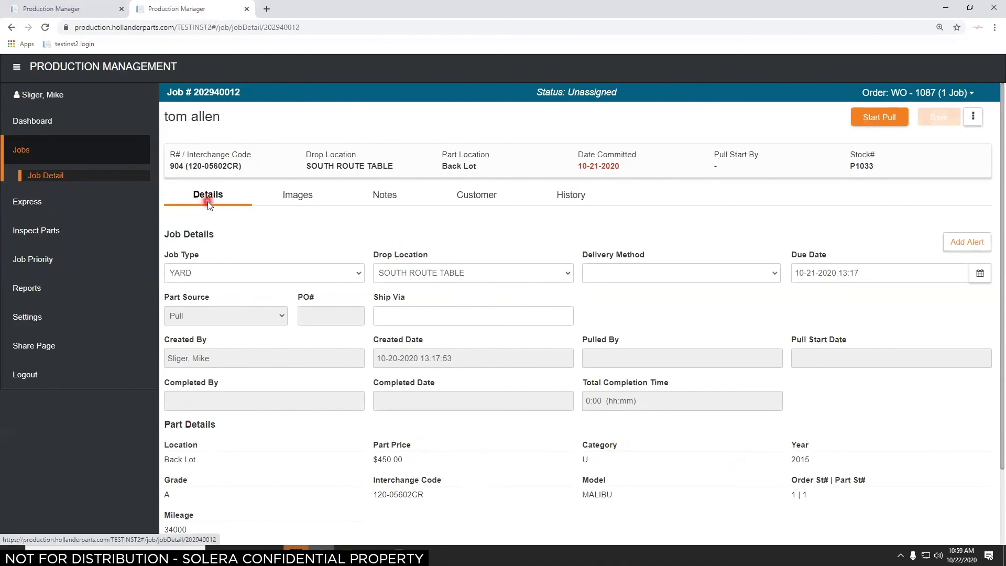
Step: View the Images tab for job 202940012, which has no uploads yet
{"action": "left_click", "coordinate": [300, 198]}
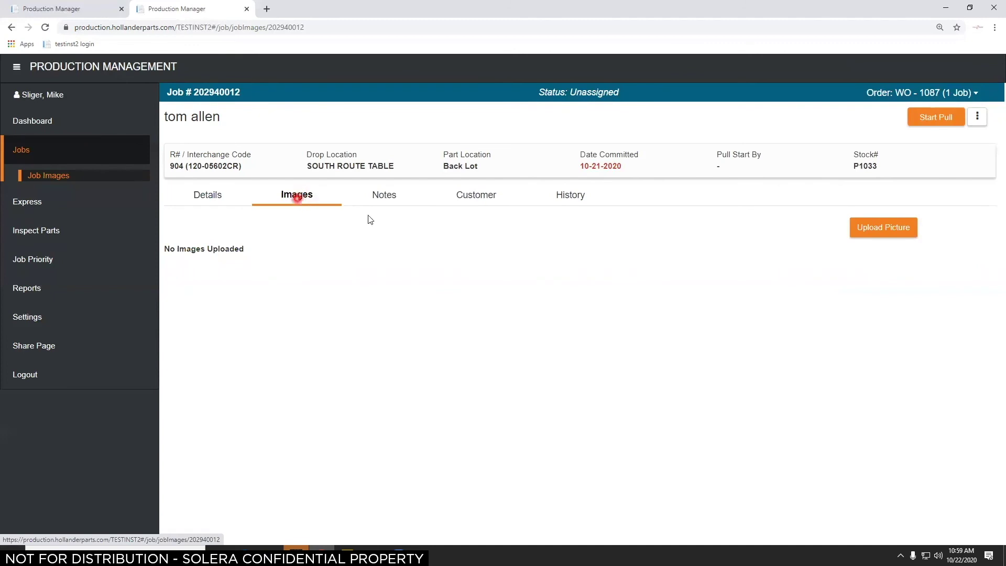
Step: Start a picture upload for job 202940012, then view its empty Notes page
{"action": "left_click", "coordinate": [876, 228]}
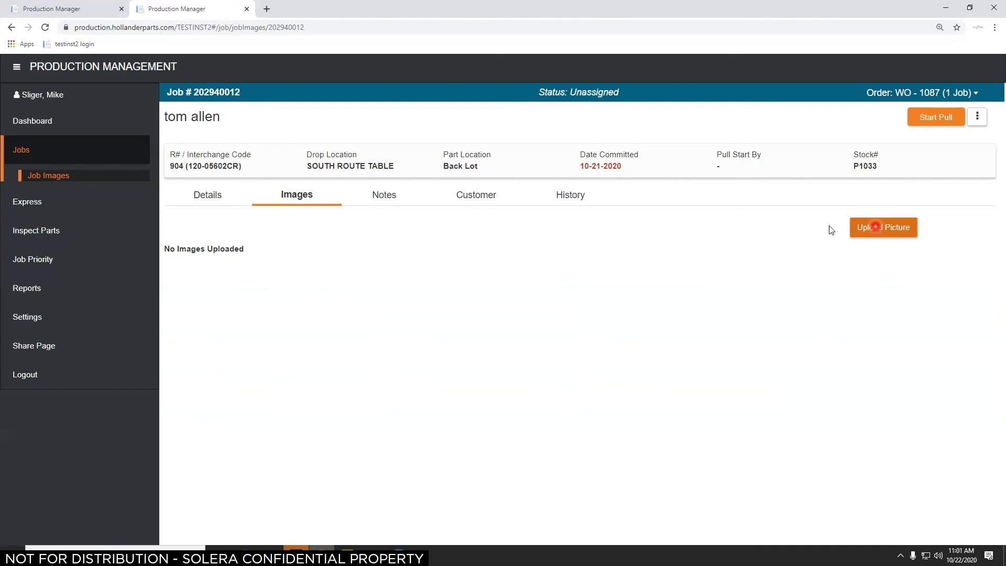
{"action": "left_click", "coordinate": [373, 196]}
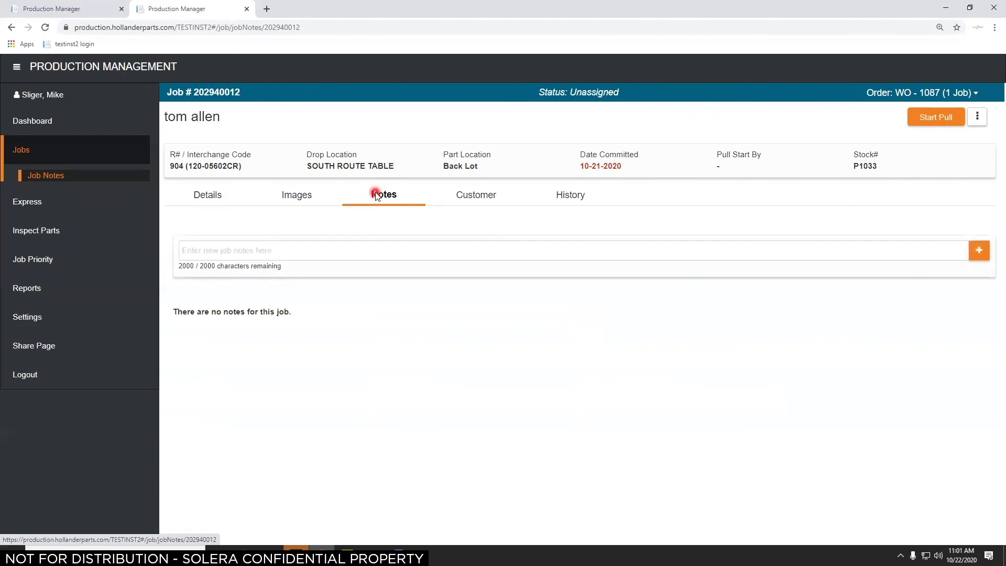
Step: Add the note 'need hinges' to job 202940012 and view its customer information
{"action": "left_click", "coordinate": [367, 247]}
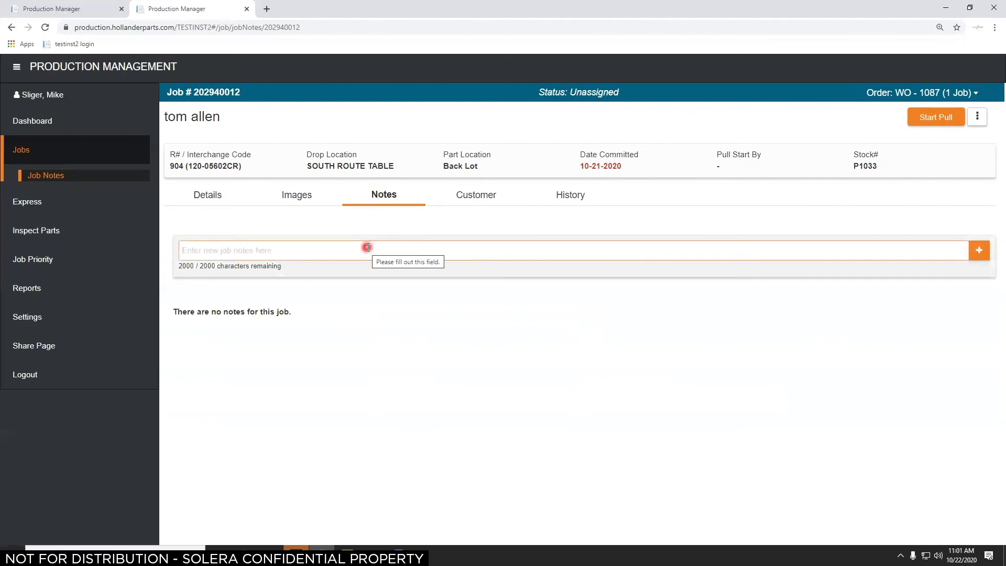
{"action": "left_click", "coordinate": [368, 247]}
{"action": "type", "text": "n"}
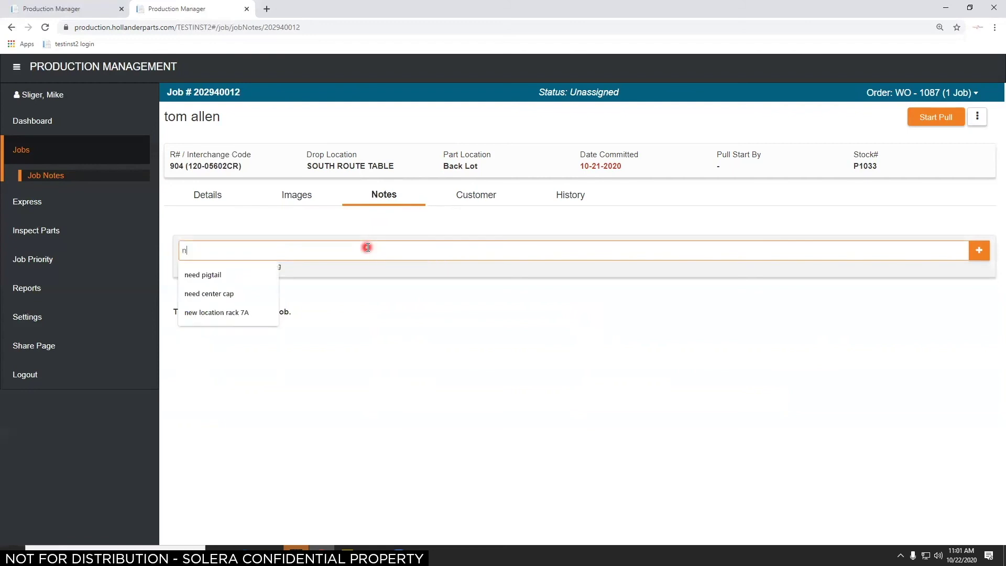
{"action": "type", "text": "eed hinges"}
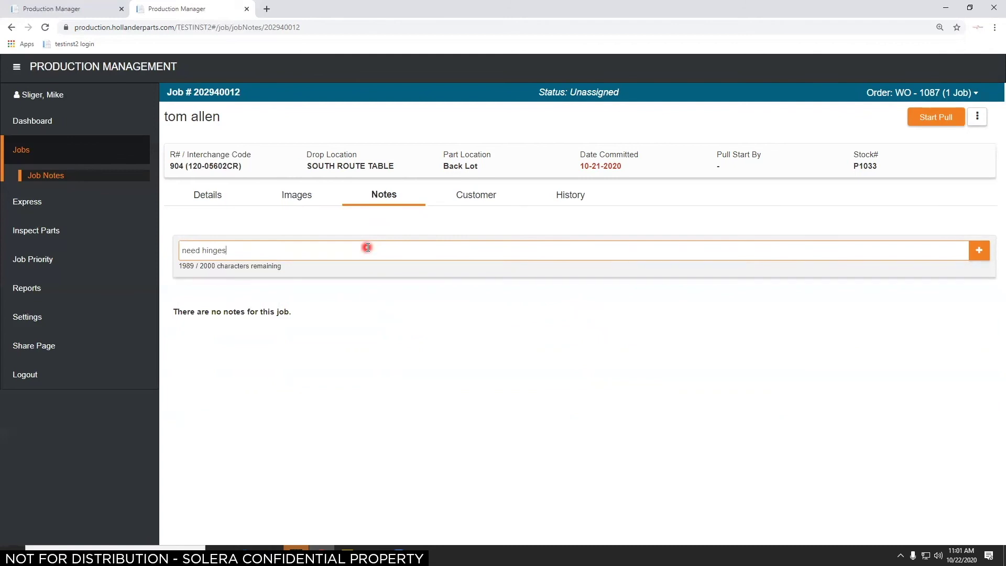
{"action": "left_click", "coordinate": [978, 252]}
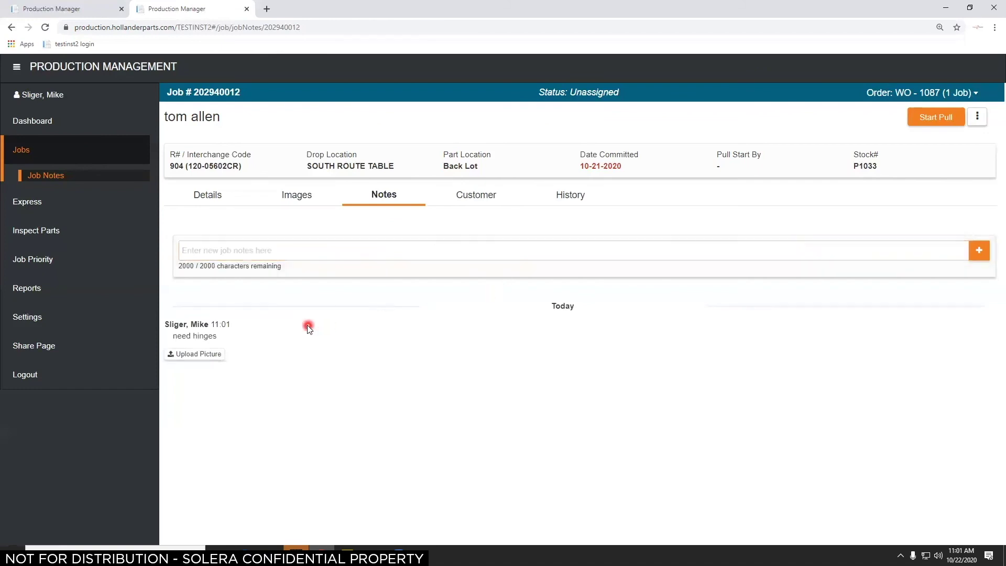
{"action": "left_click", "coordinate": [473, 198]}
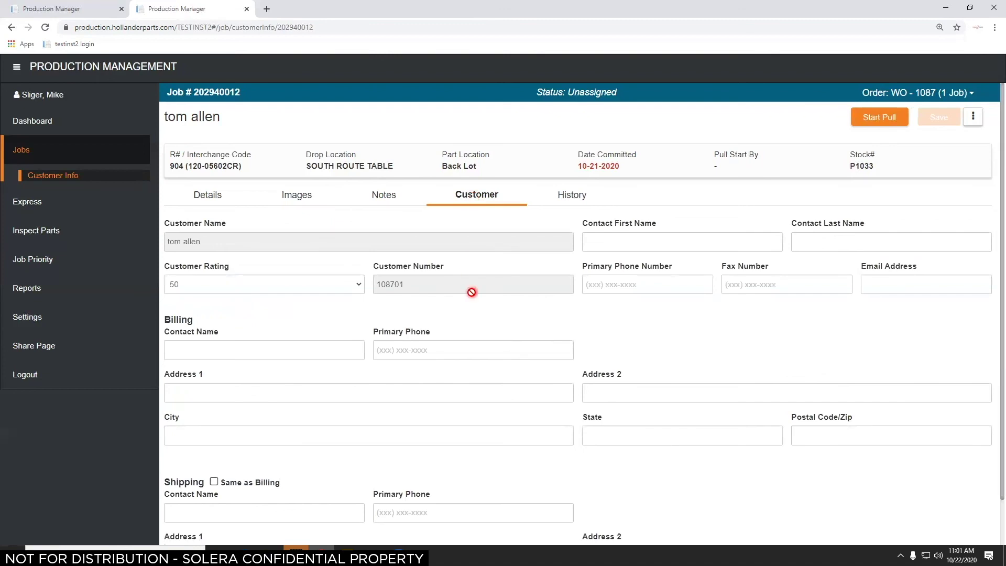
Step: Inspect job 202940012's history, expanding the Job Detail Updated entry, then return to Details
{"action": "left_click", "coordinate": [573, 201]}
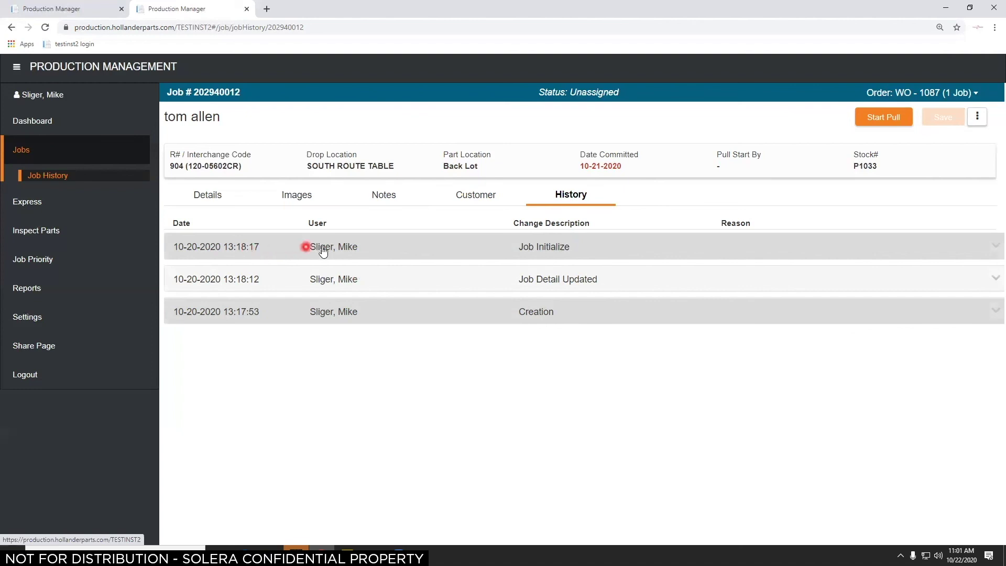
{"action": "left_click", "coordinate": [530, 279]}
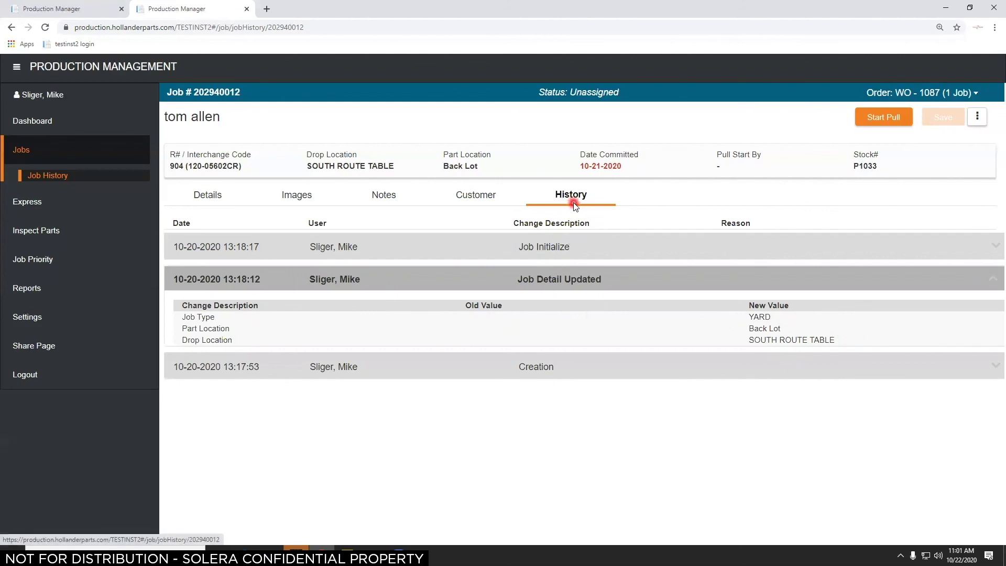
{"action": "left_click", "coordinate": [213, 198]}
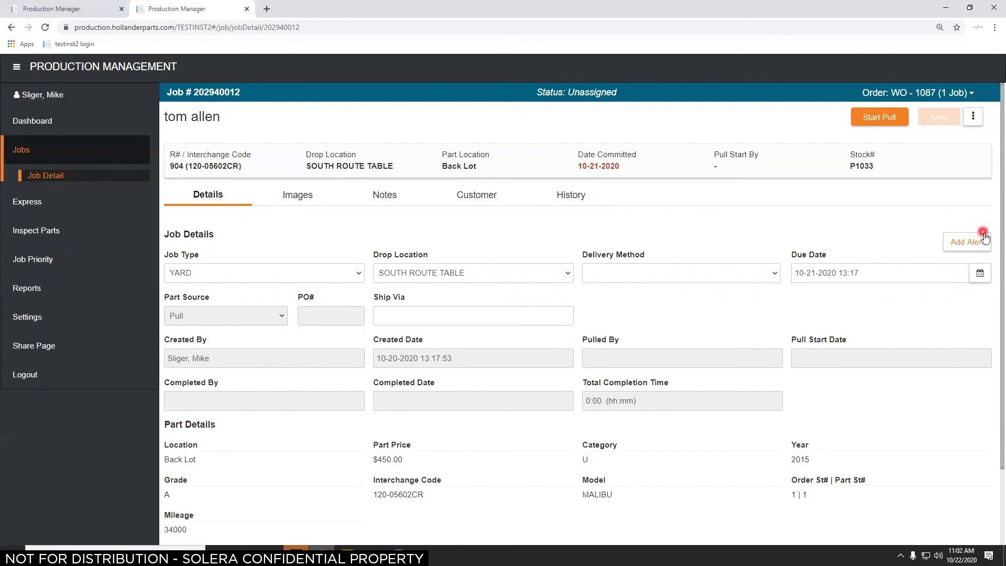
Step: Attach the saved alert 'on today UPS truck please' to job 202940012 and return to the Job Queue
{"action": "left_click", "coordinate": [959, 244]}
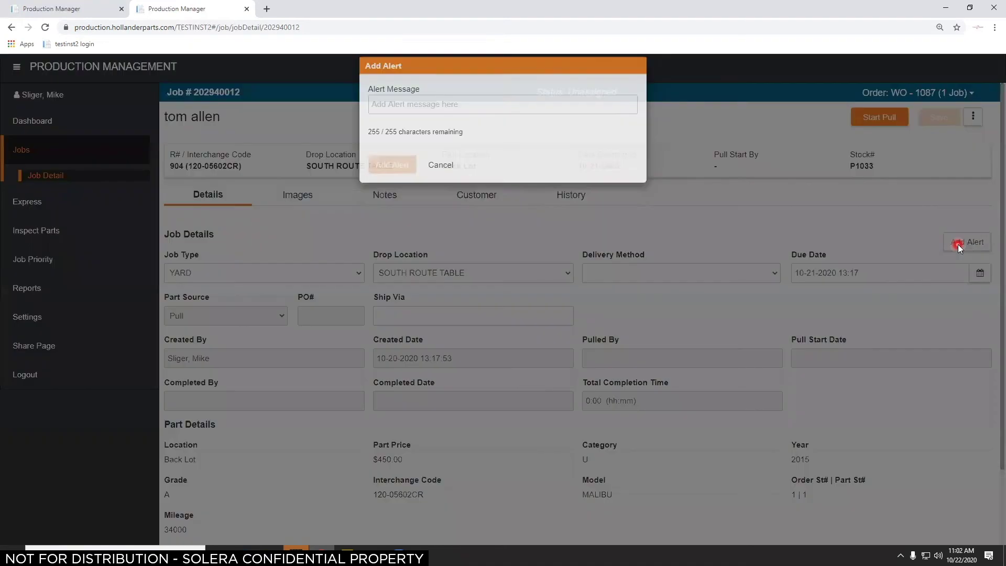
{"action": "left_click", "coordinate": [486, 117]}
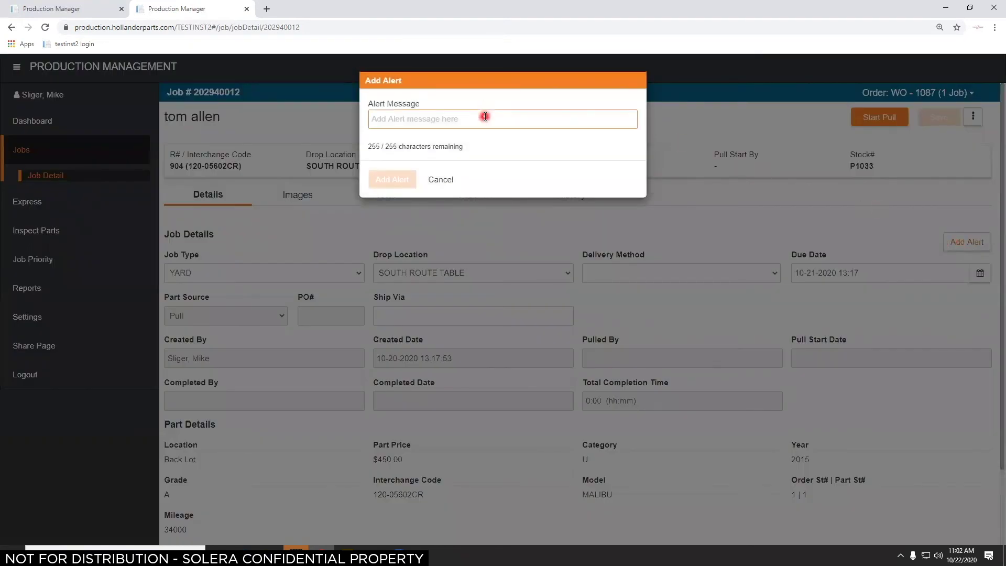
{"action": "left_click", "coordinate": [485, 117]}
{"action": "left_click", "coordinate": [450, 142]}
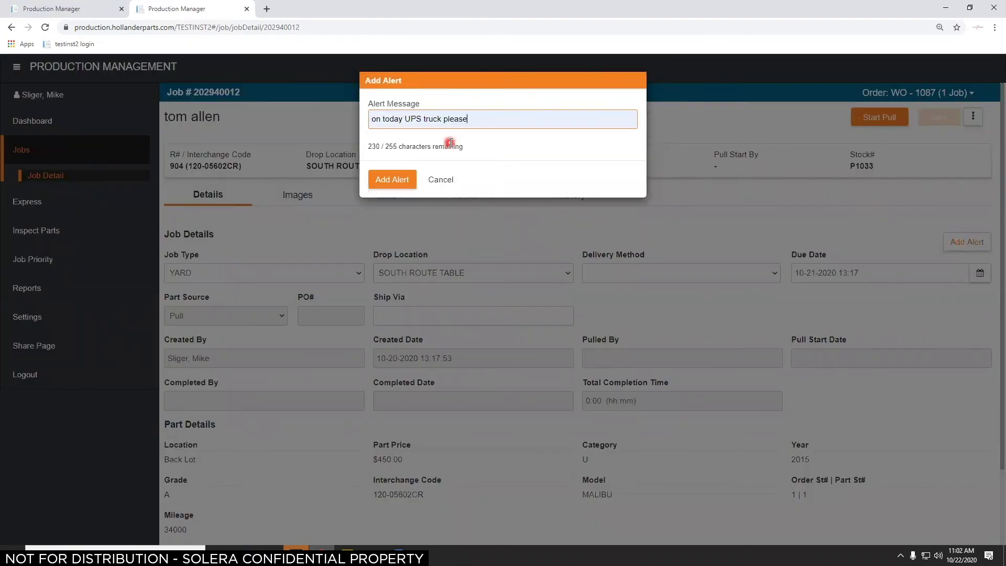
{"action": "left_click", "coordinate": [391, 180]}
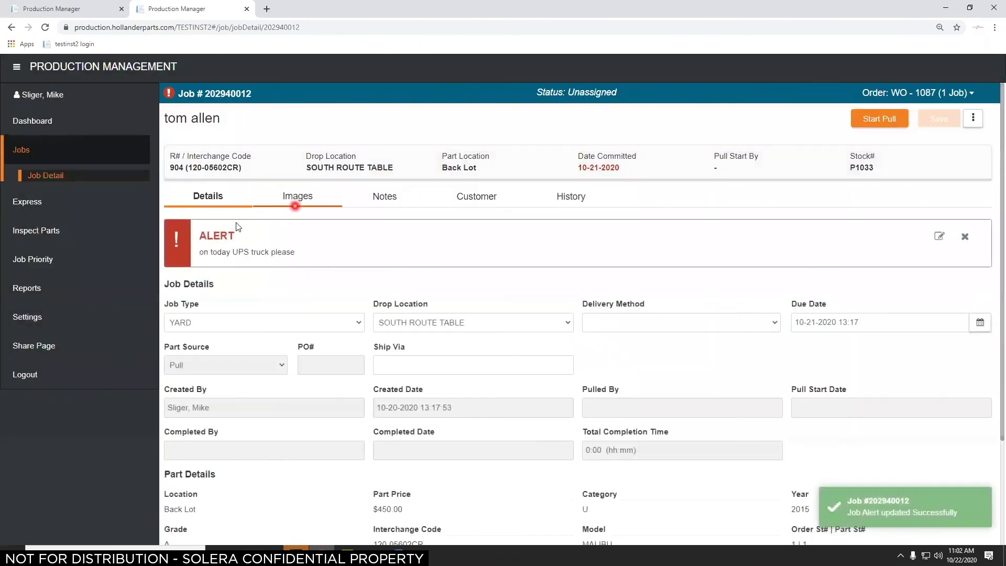
{"action": "left_click", "coordinate": [323, 248]}
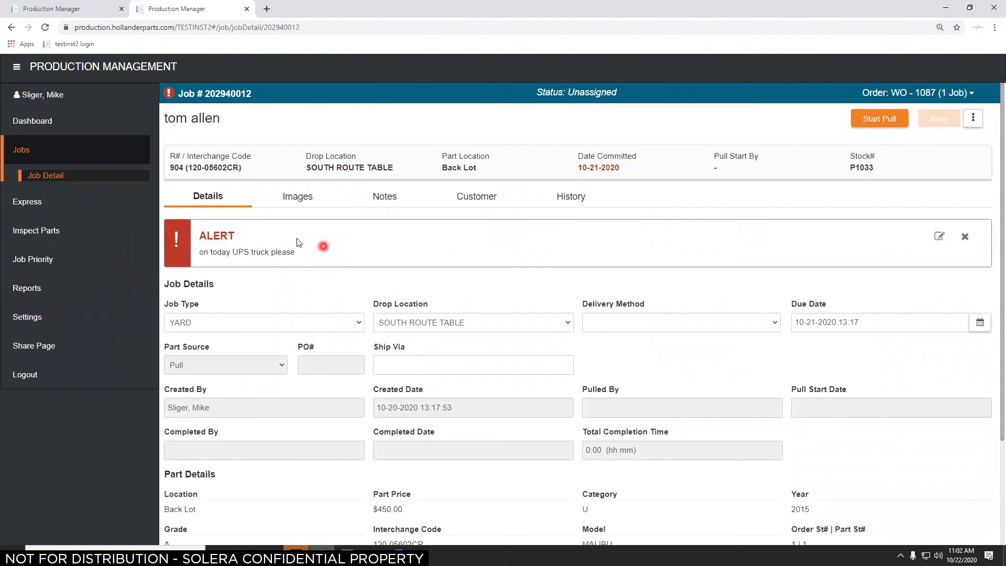
{"action": "left_click", "coordinate": [27, 152]}
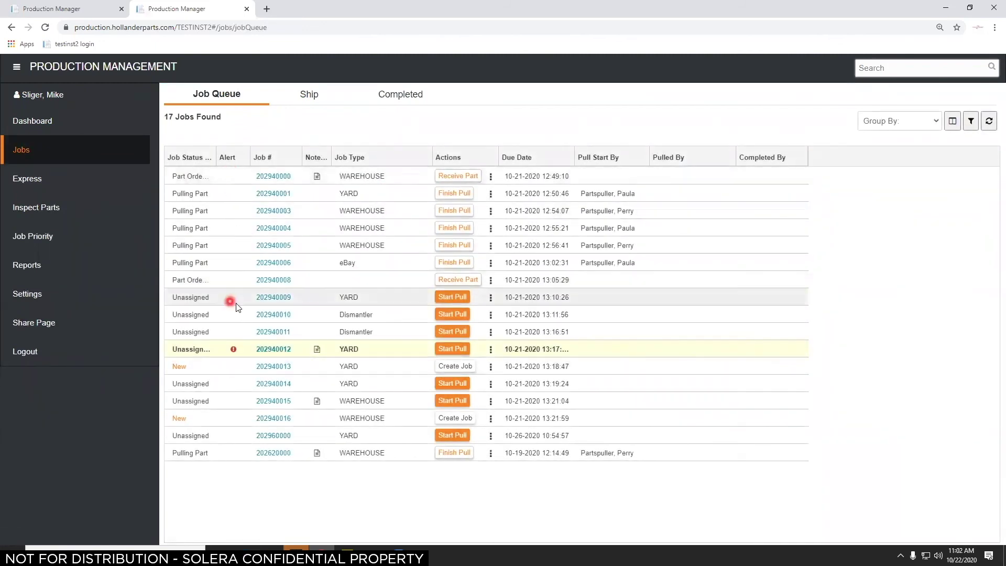
{"action": "mouse_move", "coordinate": [234, 349]}
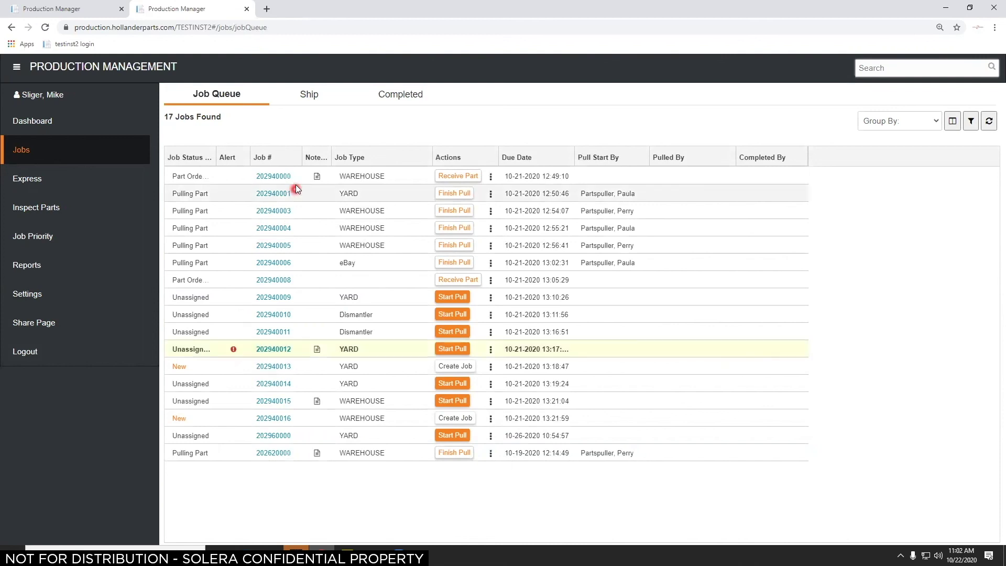
Step: Open job 202940000 and give it the alert 'received, need ship info'
{"action": "left_click", "coordinate": [281, 179]}
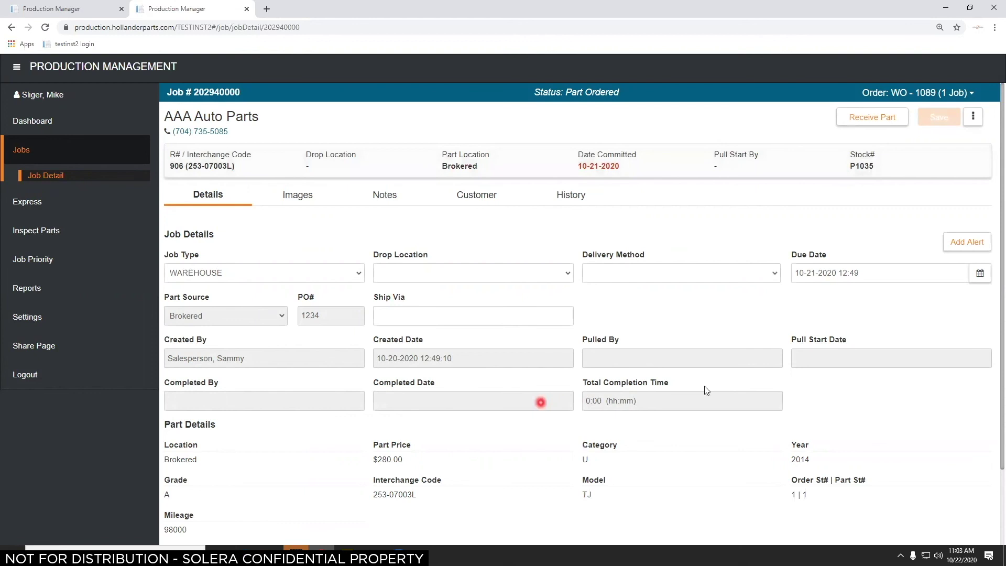
{"action": "left_click", "coordinate": [966, 243]}
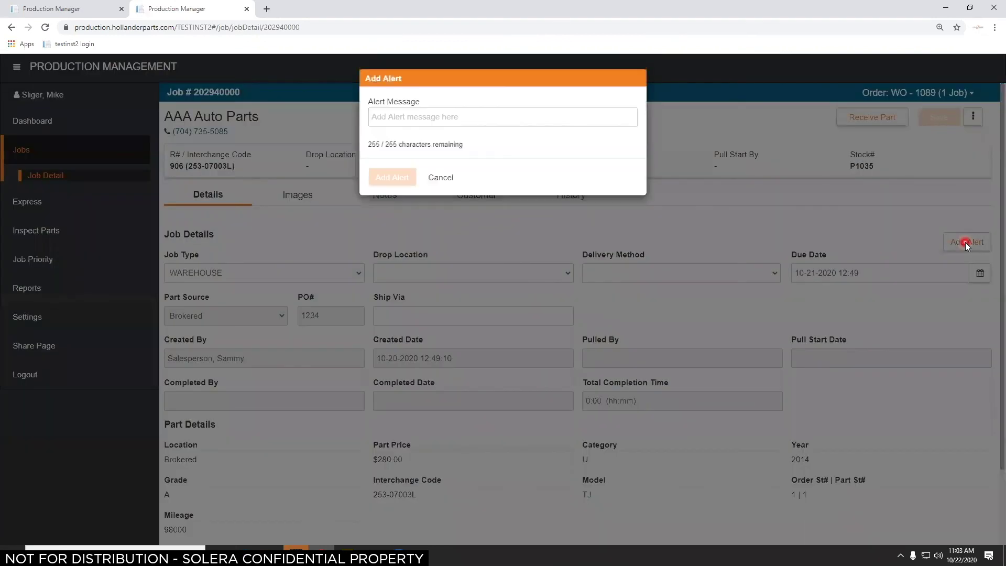
{"action": "left_click", "coordinate": [409, 119]}
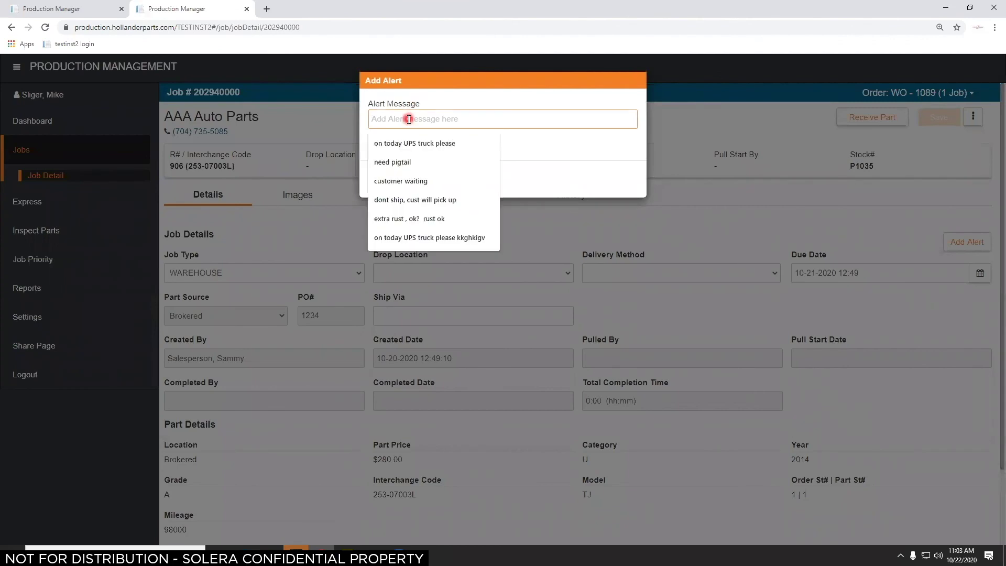
{"action": "type", "text": "red"}
{"action": "type", "text": "eived"}
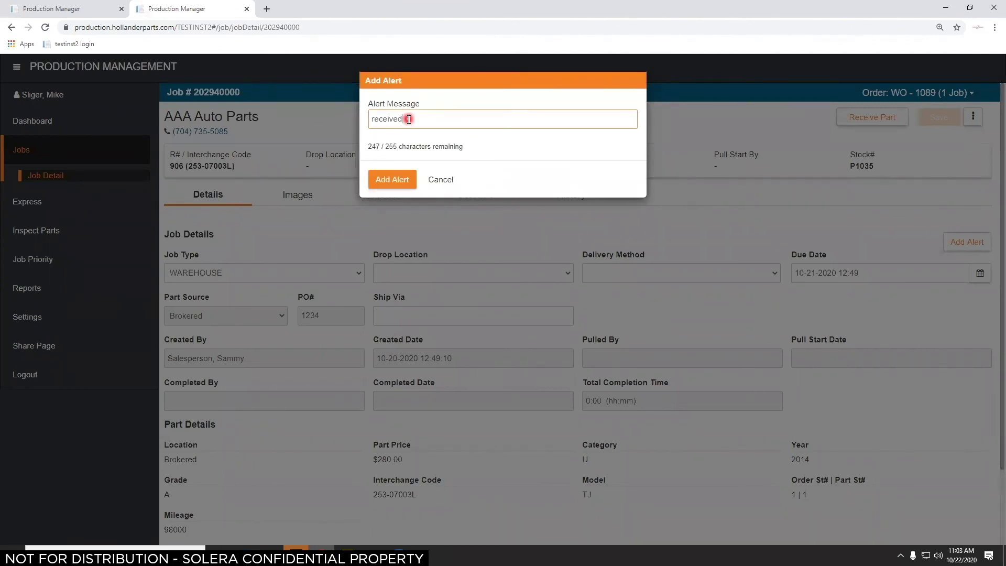
{"action": "type", "text": " ship"}
{"action": "key", "text": "BackSpace"}
{"action": "key", "text": "BackSpace"}
{"action": "type", "text": "need ship info"}
{"action": "left_click", "coordinate": [408, 119]}
{"action": "type", "text": ","}
{"action": "left_click", "coordinate": [397, 180]}
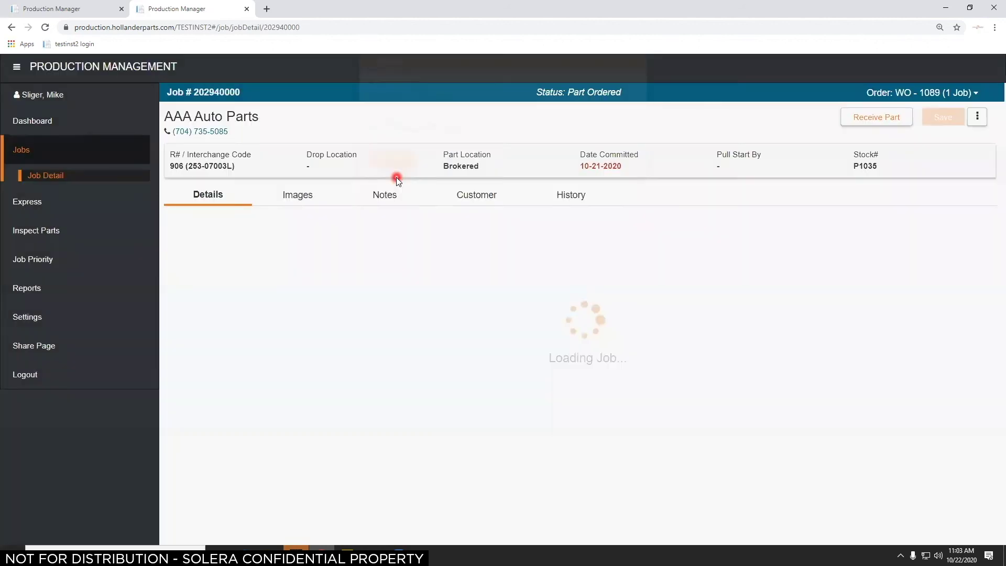
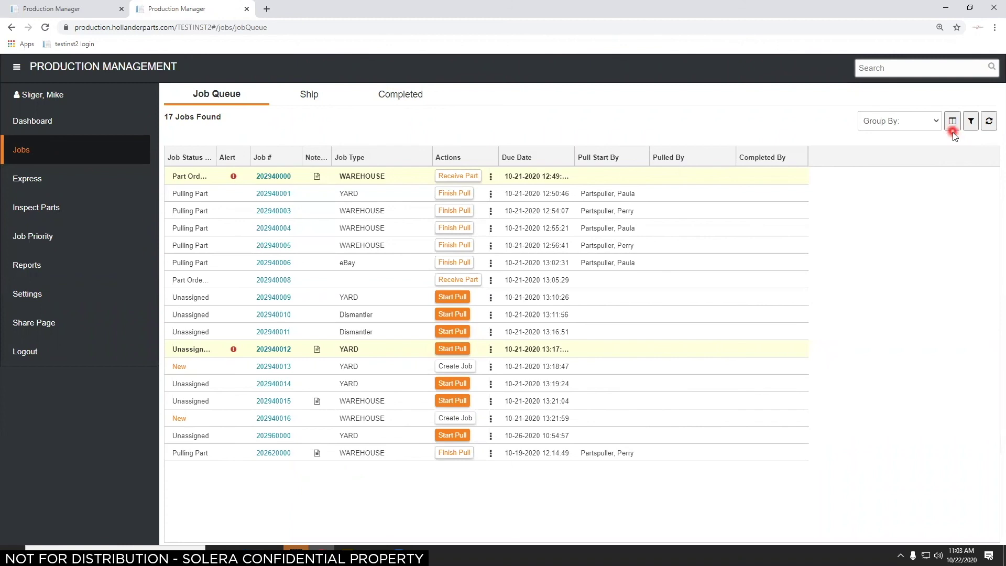
Step: Add the Drop Location column to the job queue's displayed columns
{"action": "left_click", "coordinate": [952, 129]}
{"action": "mouse_move", "coordinate": [607, 149]}
{"action": "left_mouse_down"}
{"action": "mouse_move", "coordinate": [521, 158]}
{"action": "mouse_move", "coordinate": [574, 156]}
{"action": "mouse_move", "coordinate": [578, 259]}
{"action": "left_mouse_up"}
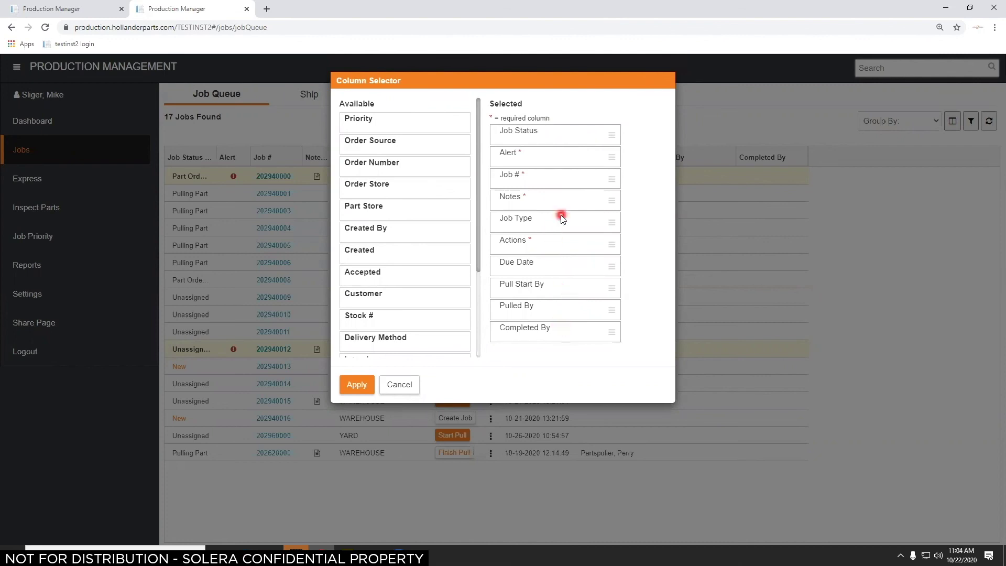
{"action": "scroll", "coordinate": [391, 274], "scroll_direction": "down", "scroll_amount": 3}
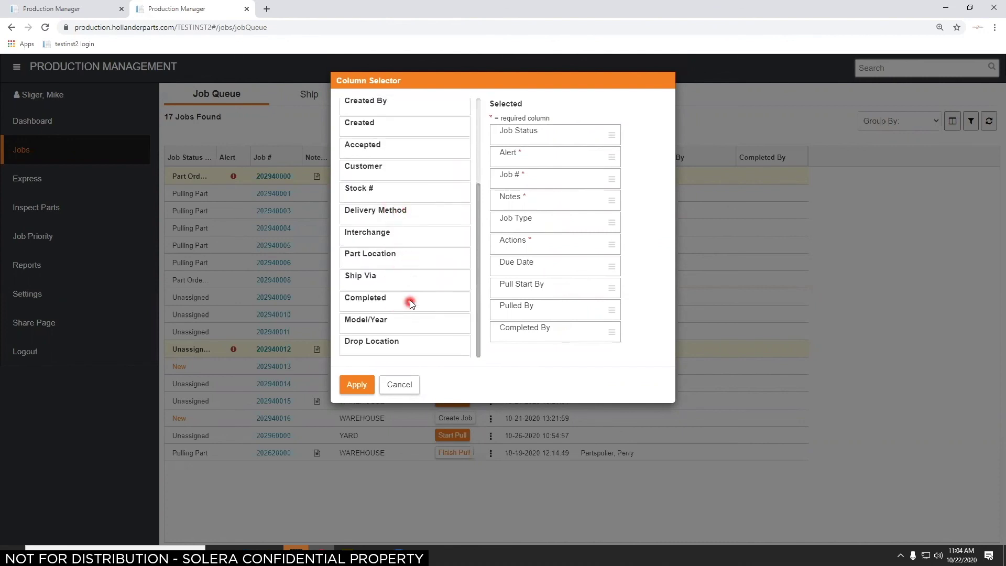
{"action": "double_click", "coordinate": [394, 341]}
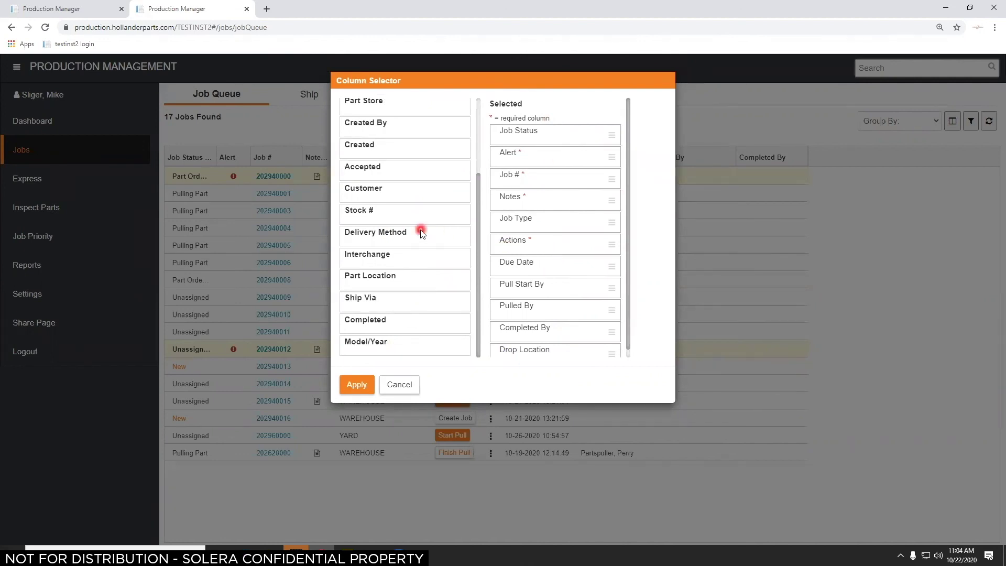
{"action": "scroll", "coordinate": [420, 230], "scroll_direction": "up", "scroll_amount": 2}
{"action": "scroll", "coordinate": [420, 229], "scroll_direction": "down", "scroll_amount": 2}
{"action": "left_click", "coordinate": [351, 387]}
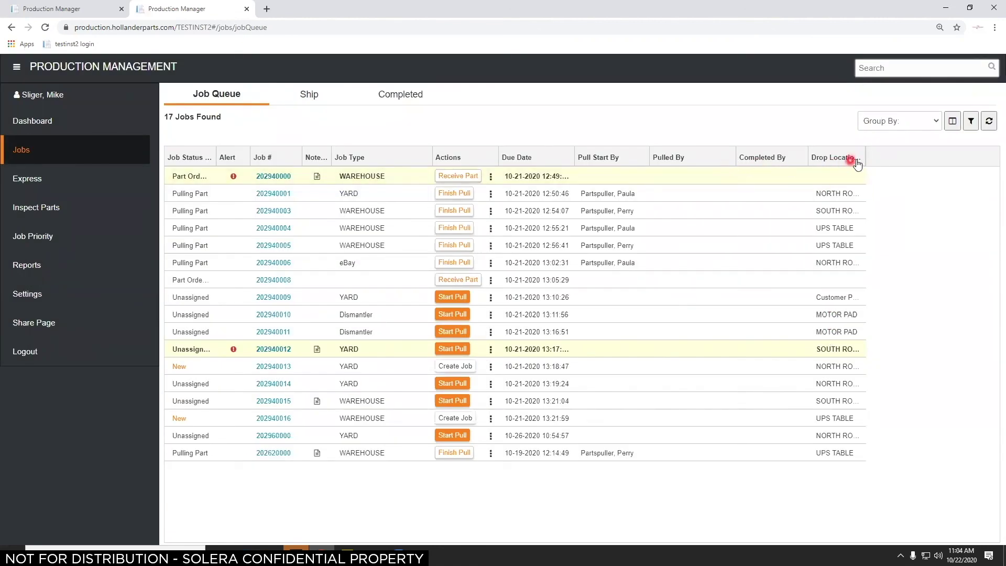
Step: Widen the Drop Location column to show full names, then log out
{"action": "left_click_drag", "start_coordinate": [864, 157], "coordinate": [878, 157]}
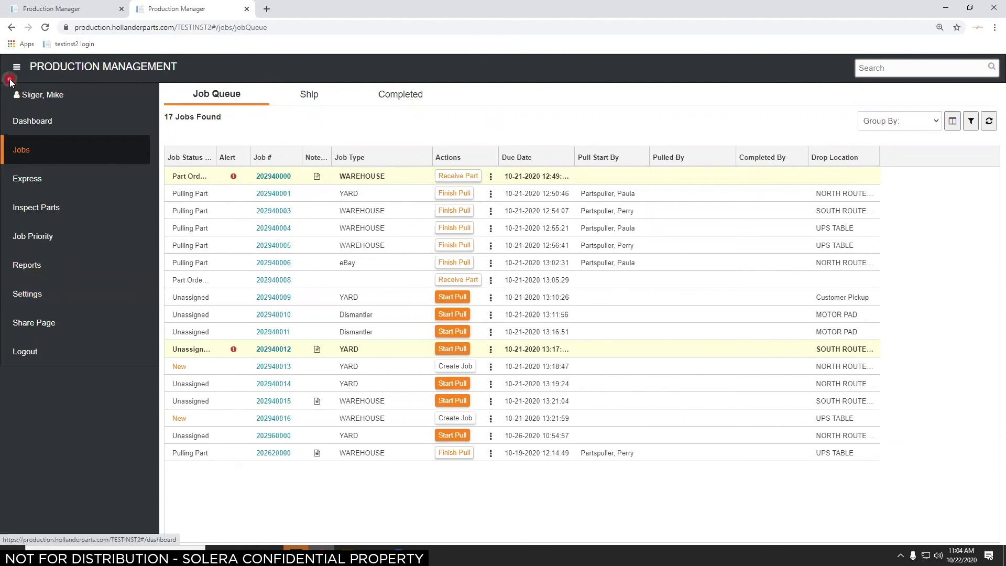
{"action": "left_click", "coordinate": [14, 71]}
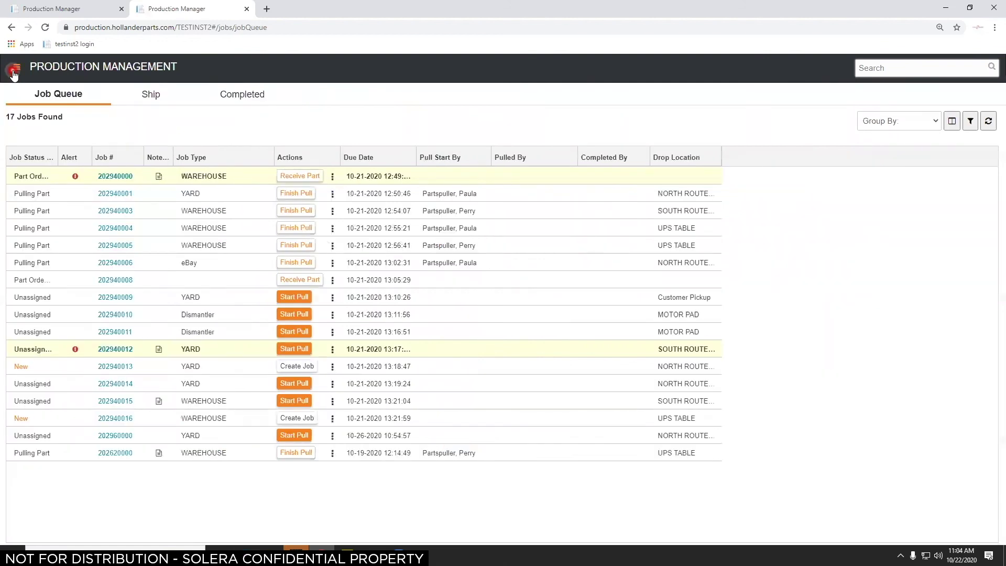
{"action": "left_click", "coordinate": [16, 71]}
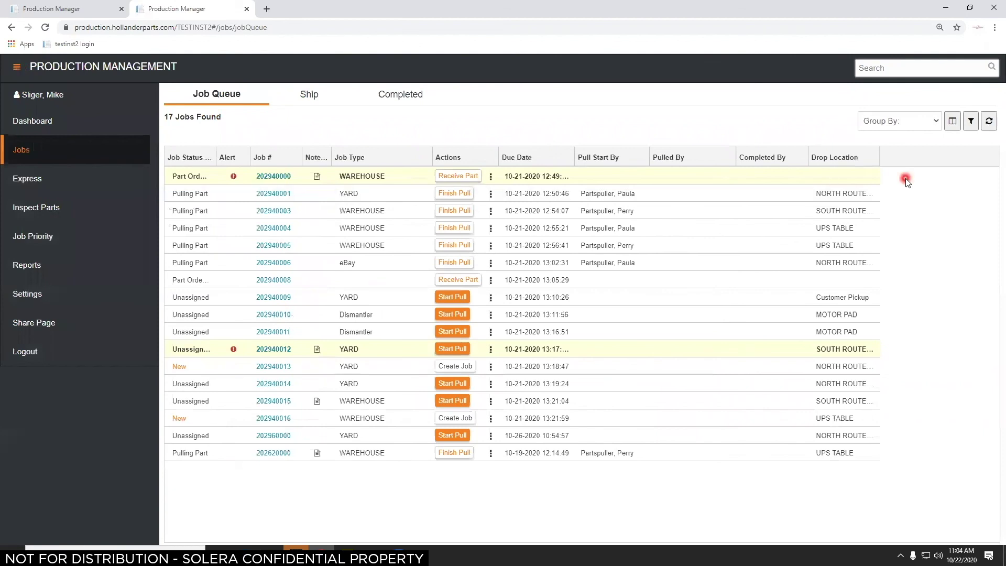
{"action": "left_click", "coordinate": [954, 121]}
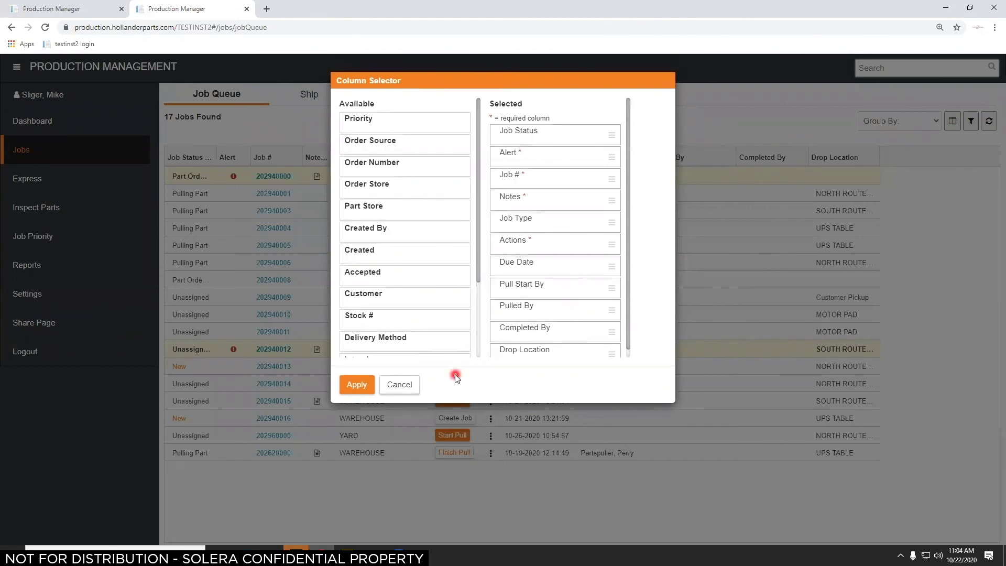
{"action": "left_click", "coordinate": [398, 384]}
{"action": "left_click", "coordinate": [24, 352]}
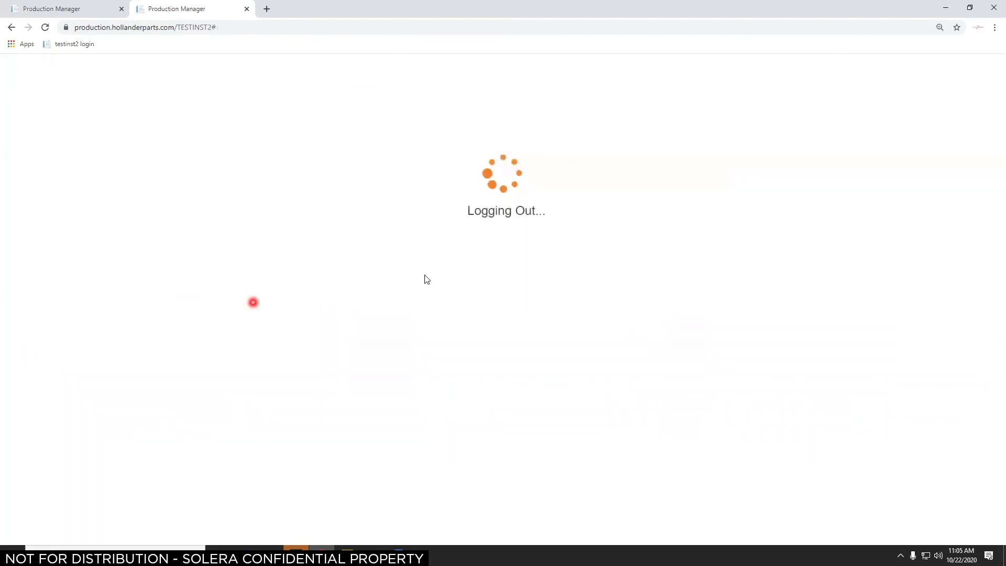
Step: Sign in with the parts puller's user name and password
{"action": "left_click", "coordinate": [478, 115]}
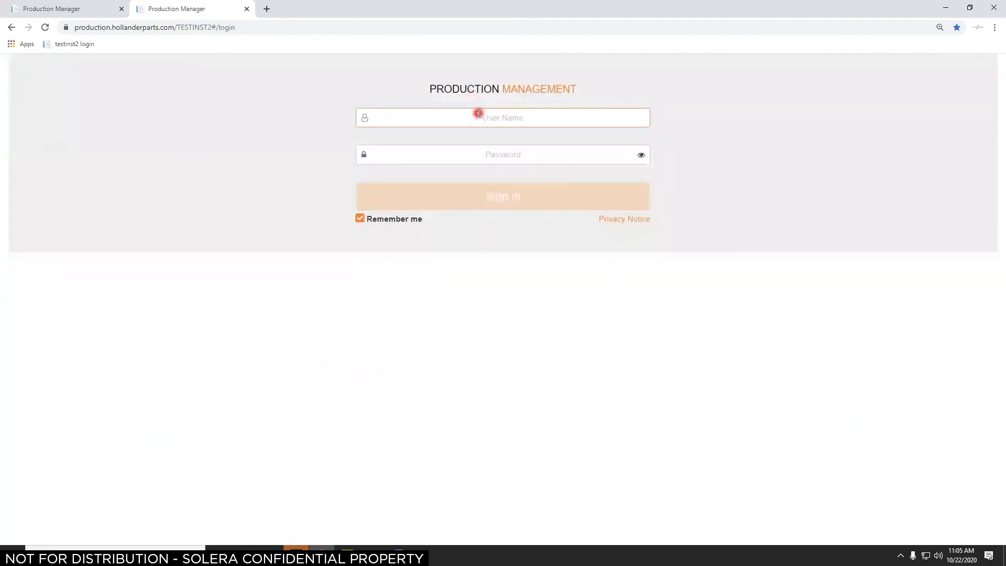
{"action": "type", "text": "perry"}
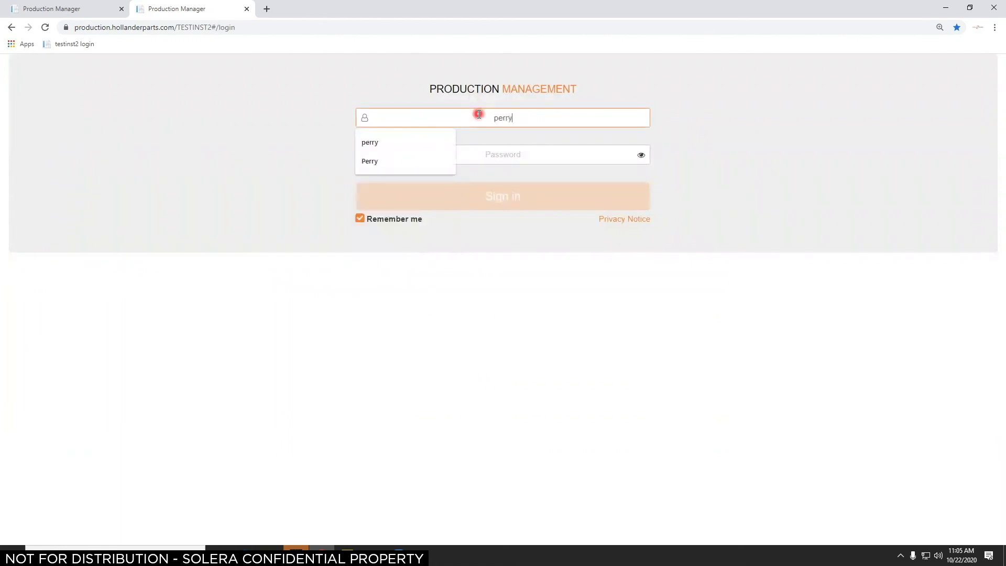
{"action": "key", "text": "Tab"}
{"action": "type", "text": "••"}
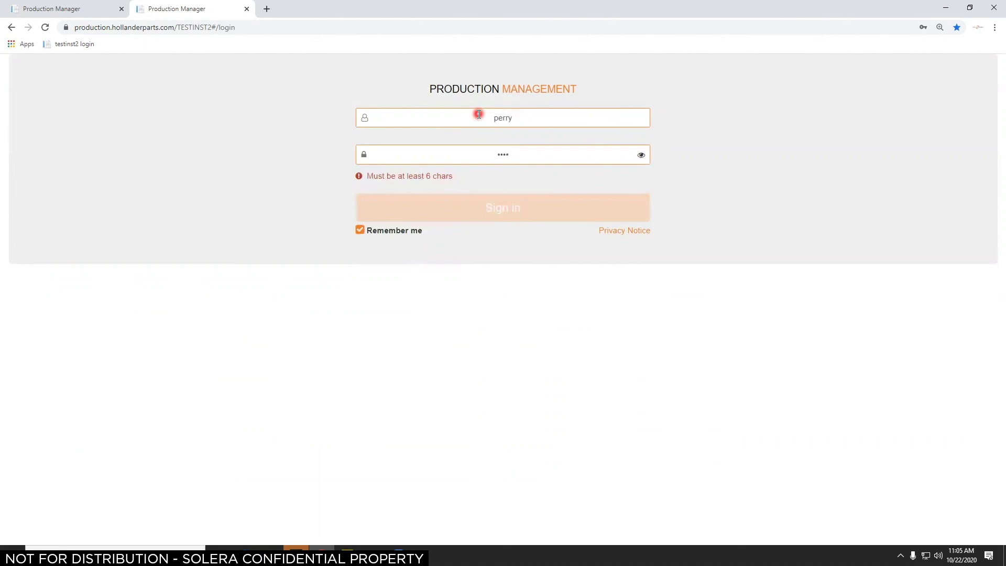
{"action": "key", "text": "BackSpace"}
{"action": "key", "text": "BackSpace"}
{"action": "type", "text": "•••••••"}
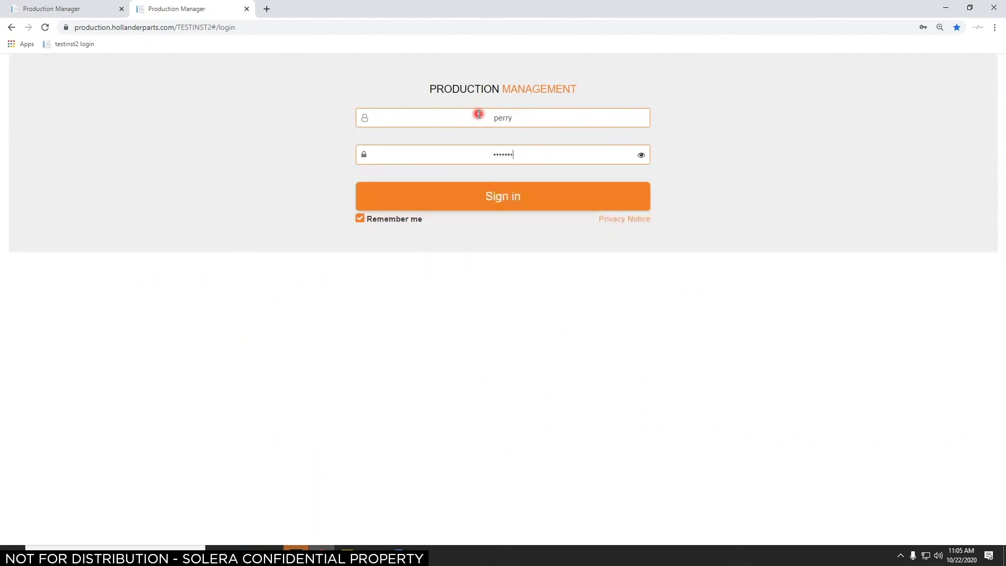
{"action": "key", "text": "Return"}
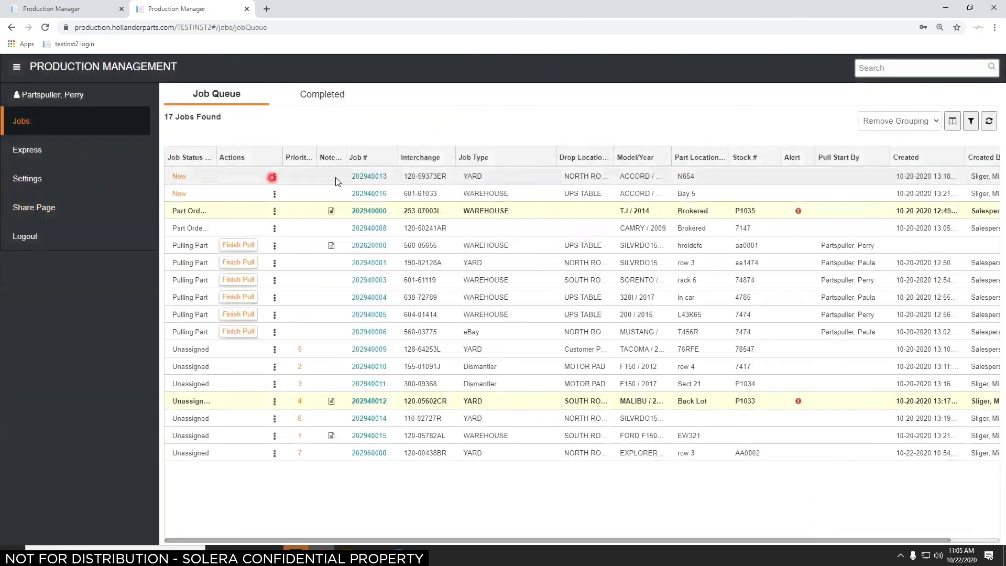
Step: Remove the Pull Start By, Created and Created By columns and apply the selection
{"action": "left_click", "coordinate": [953, 121]}
{"action": "scroll", "coordinate": [568, 219], "scroll_direction": "down", "scroll_amount": 1}
{"action": "scroll", "coordinate": [567, 219], "scroll_direction": "down", "scroll_amount": 1}
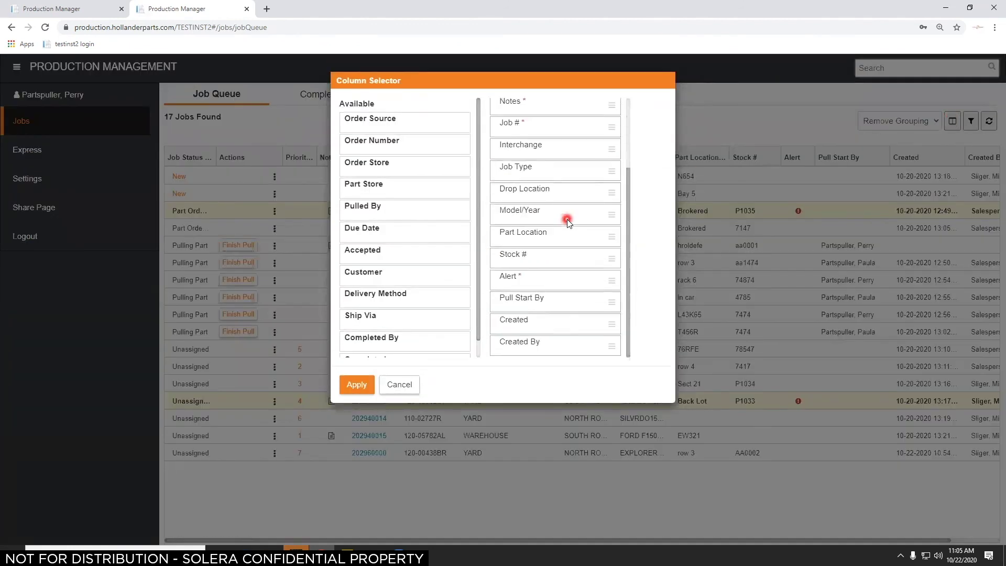
{"action": "left_click", "coordinate": [556, 306]}
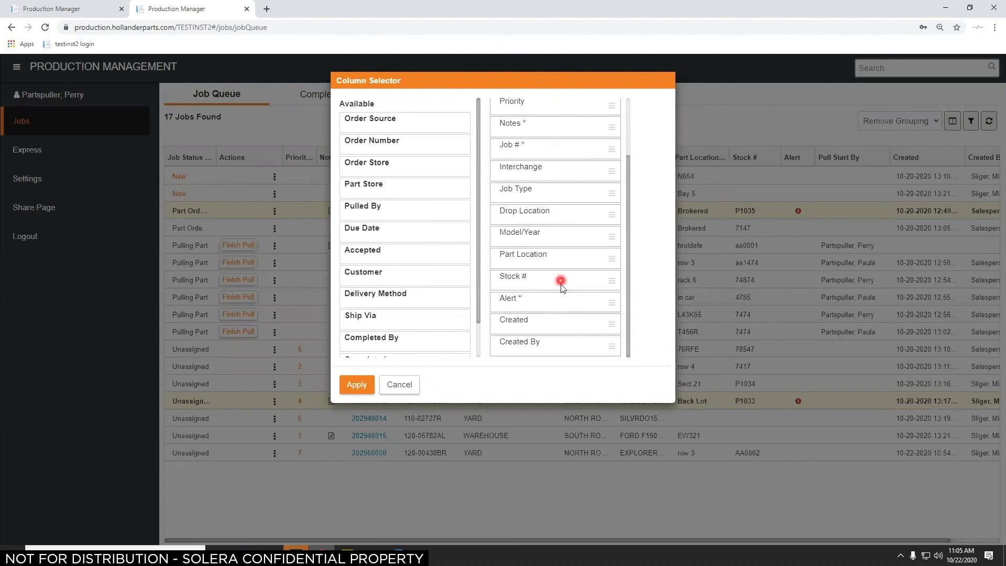
{"action": "left_click", "coordinate": [554, 324]}
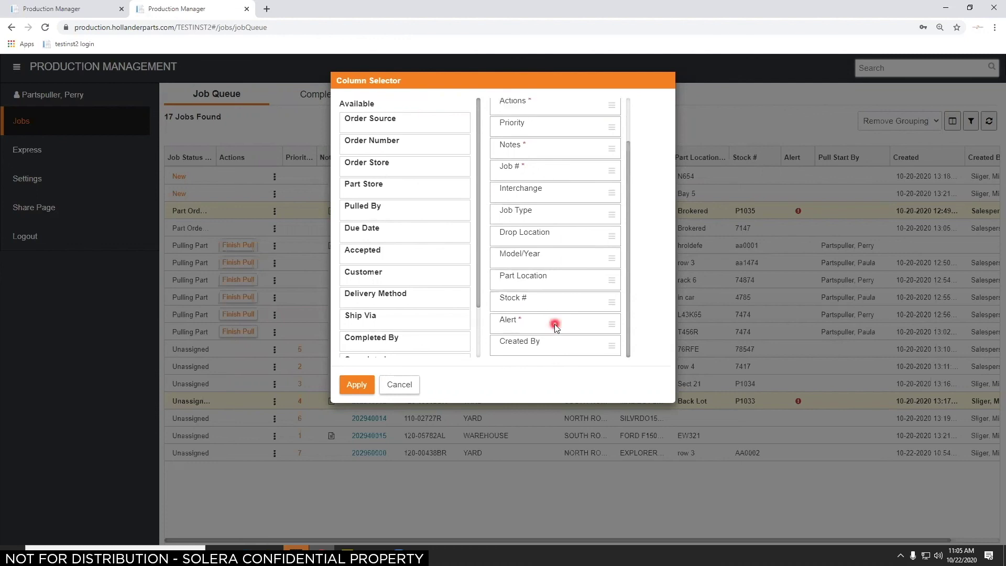
{"action": "left_click", "coordinate": [557, 348]}
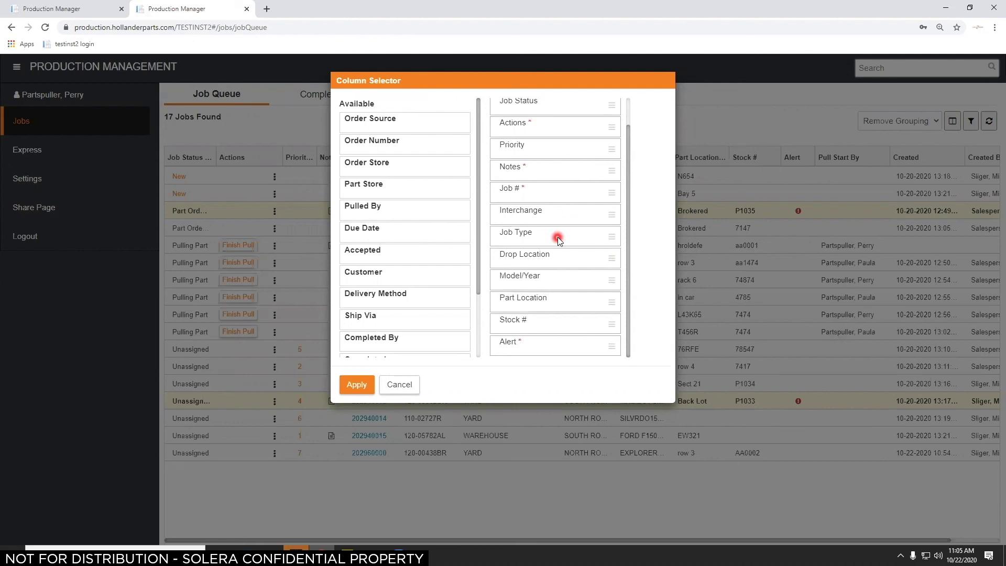
{"action": "scroll", "coordinate": [558, 239], "scroll_direction": "up", "scroll_amount": 1}
{"action": "left_click", "coordinate": [354, 386]}
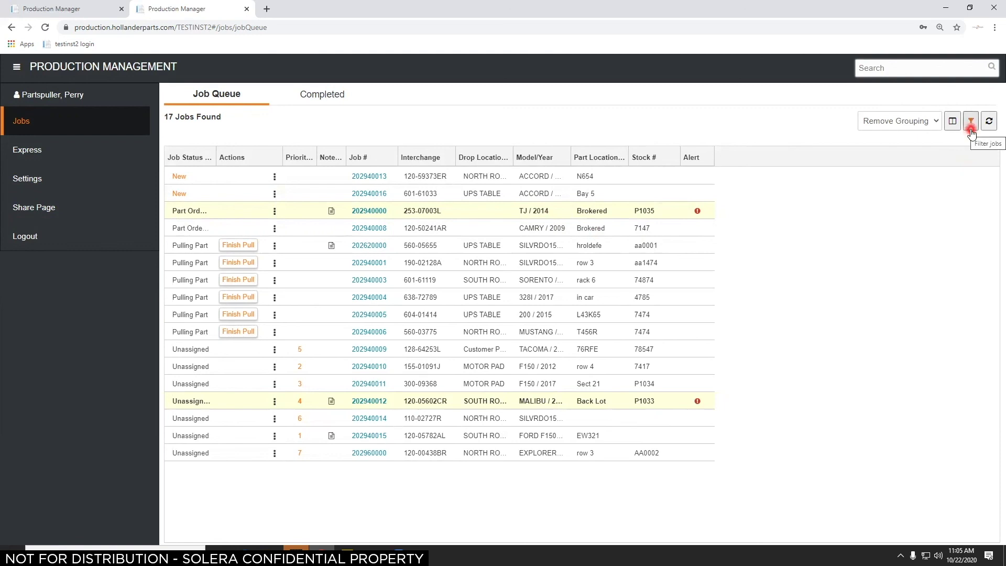
Step: Filter jobs by Unassigned status and YARD type, then switch to the UPS TABLE drop location
{"action": "left_click", "coordinate": [970, 129]}
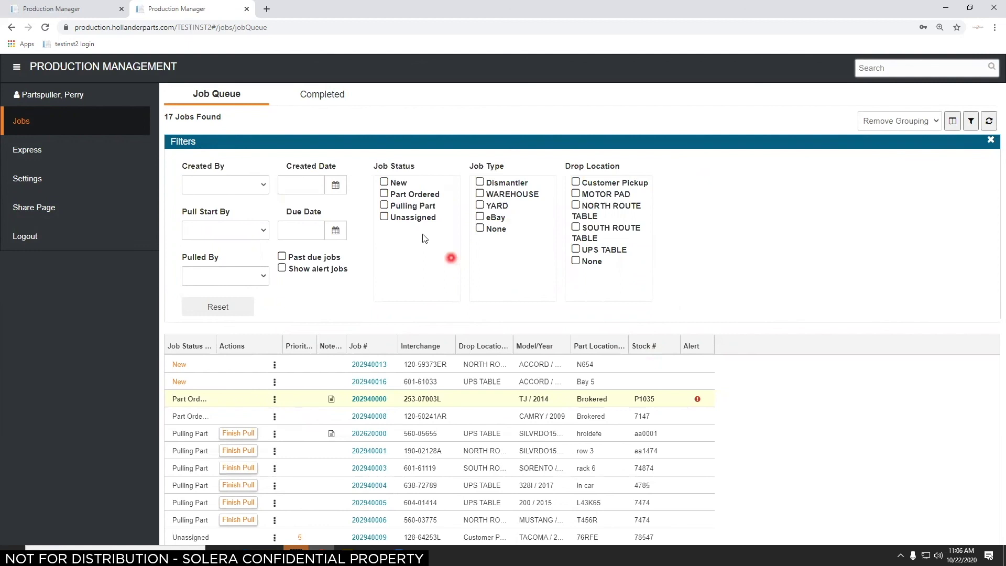
{"action": "left_click", "coordinate": [382, 217]}
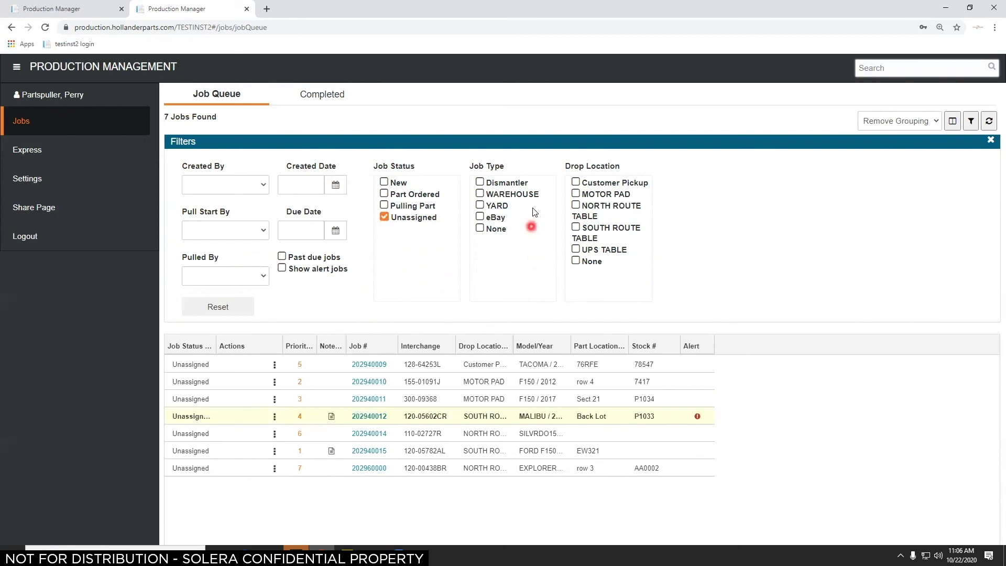
{"action": "left_click", "coordinate": [480, 205]}
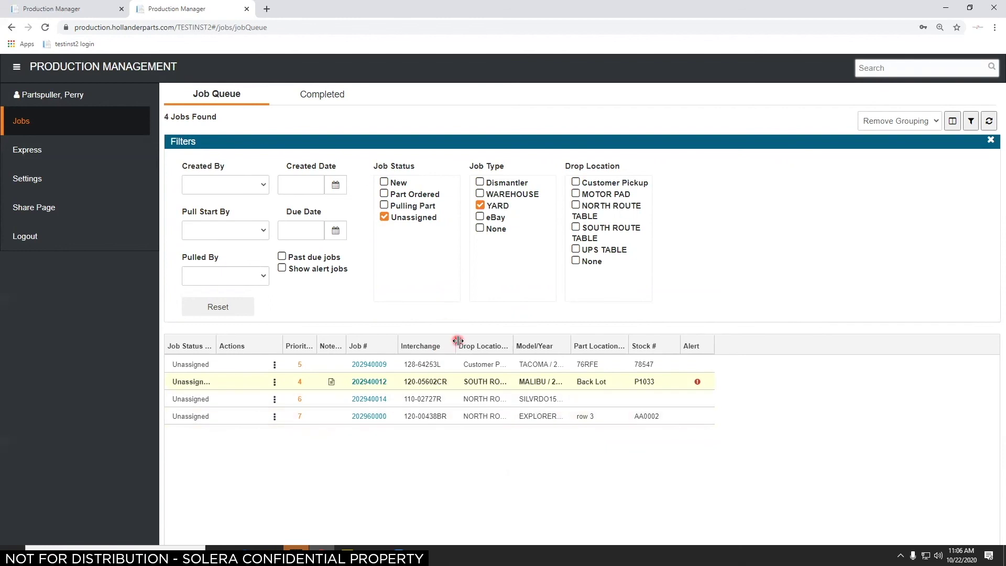
{"action": "left_click", "coordinate": [480, 205]}
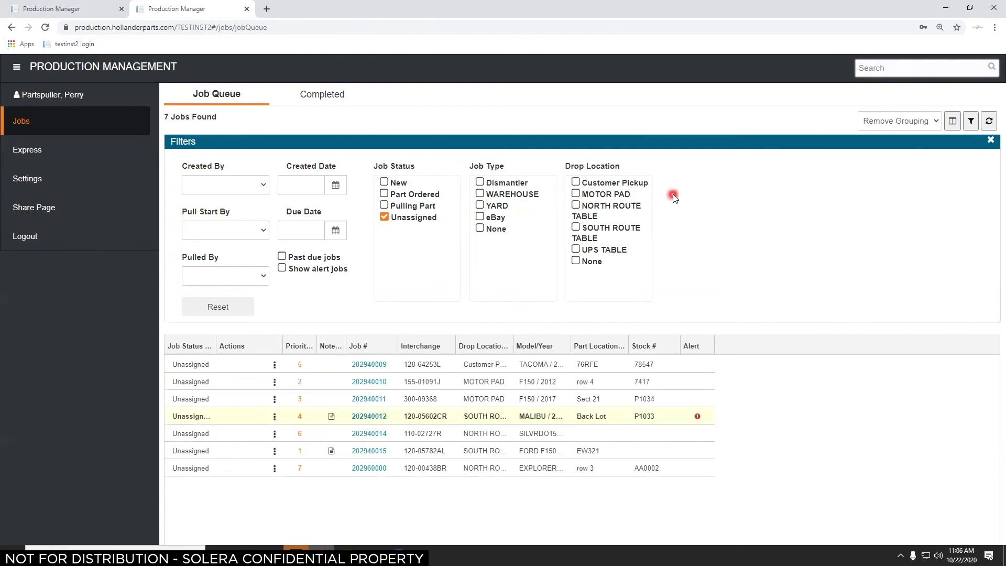
{"action": "left_click", "coordinate": [384, 216]}
{"action": "left_click", "coordinate": [577, 250]}
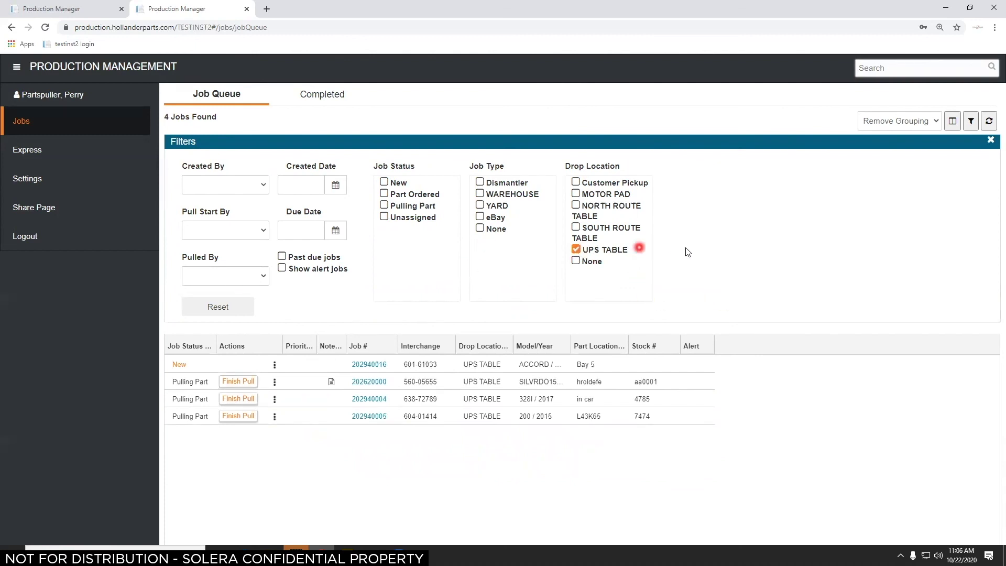
Step: Clear the UPS TABLE filter and log out of the parts puller account
{"action": "left_click", "coordinate": [991, 142]}
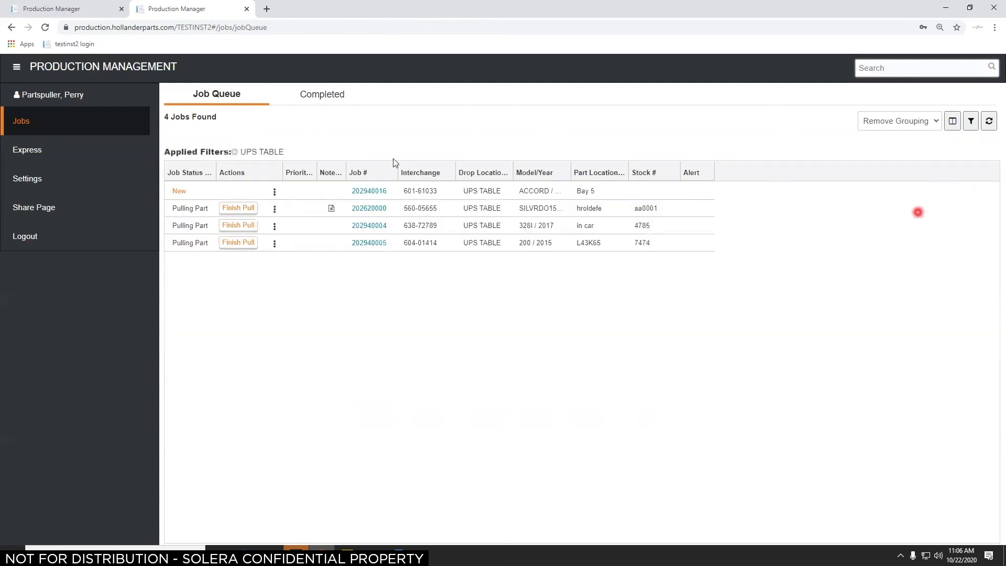
{"action": "left_click", "coordinate": [234, 151]}
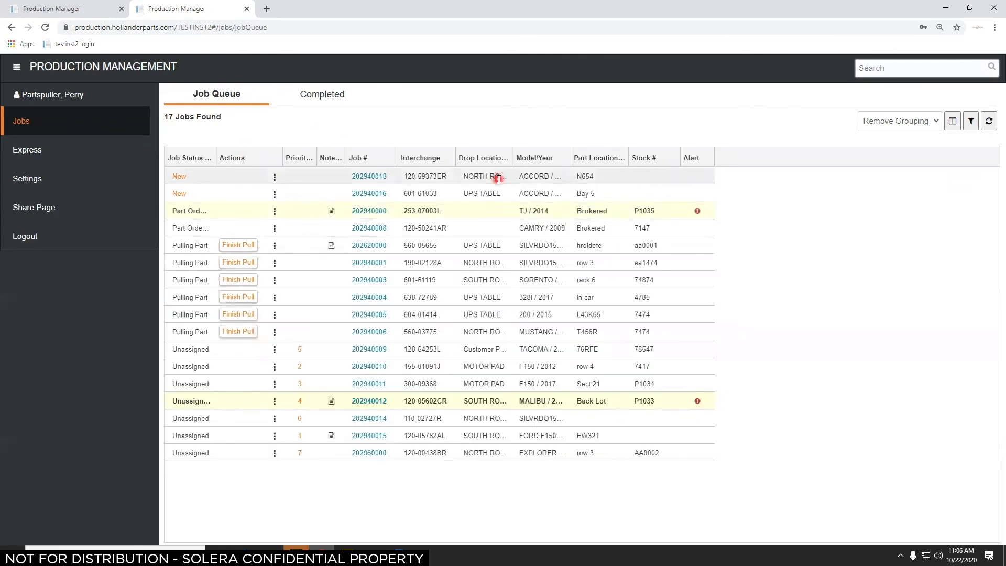
{"action": "left_click", "coordinate": [594, 182]}
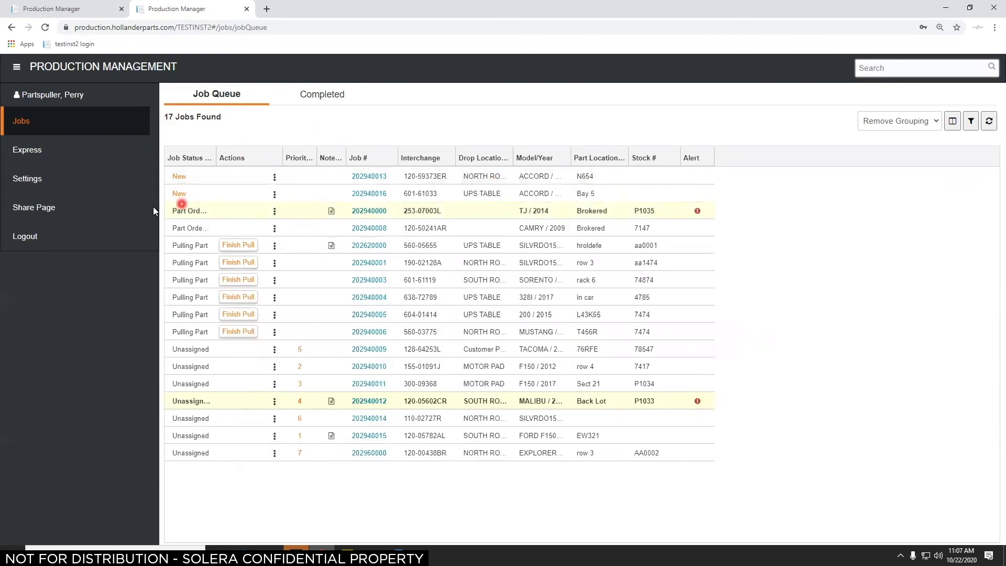
{"action": "left_click", "coordinate": [32, 237]}
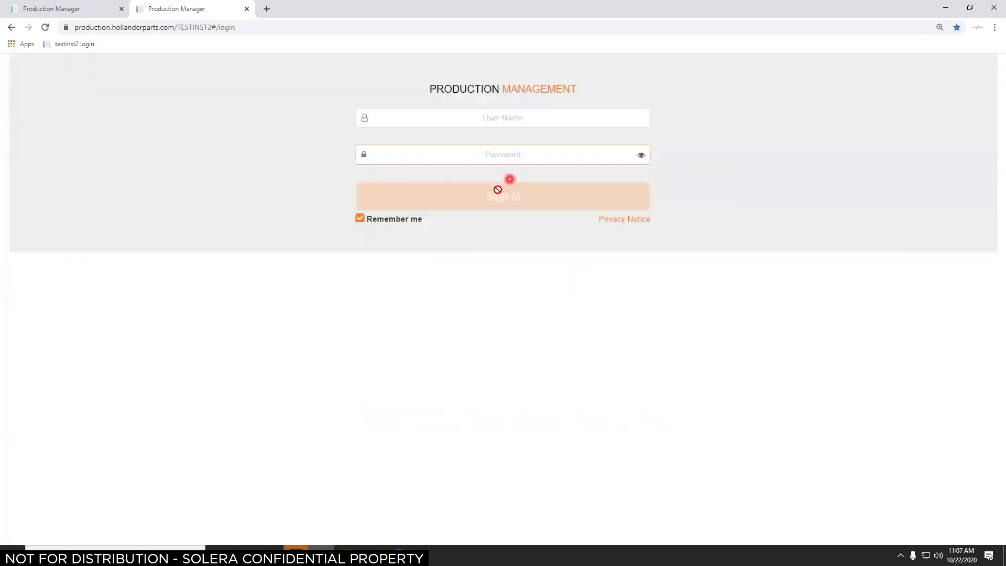
Step: Sign in with the test user's name and password and go to the Jobs page
{"action": "left_click", "coordinate": [474, 120]}
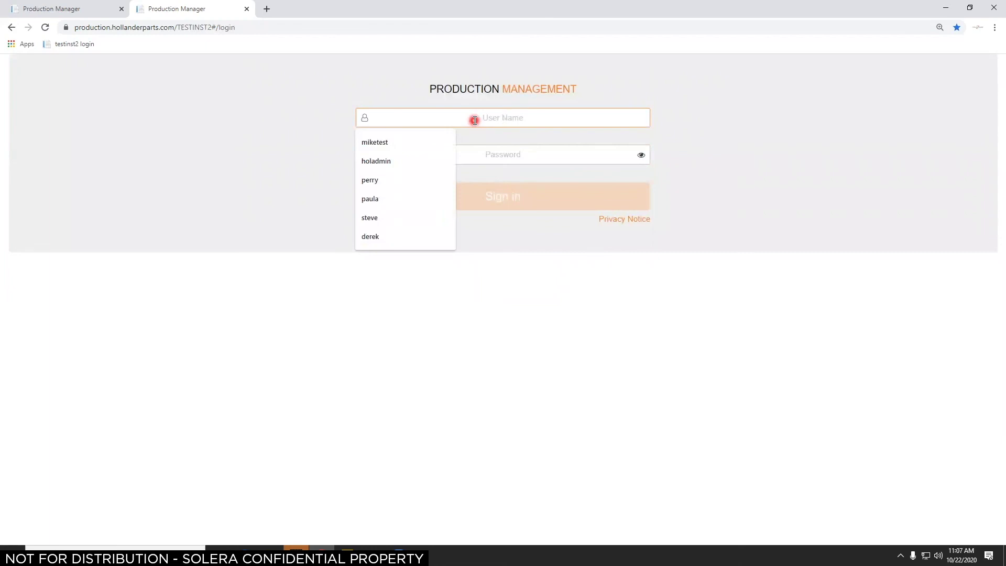
{"action": "type", "text": "miketest"}
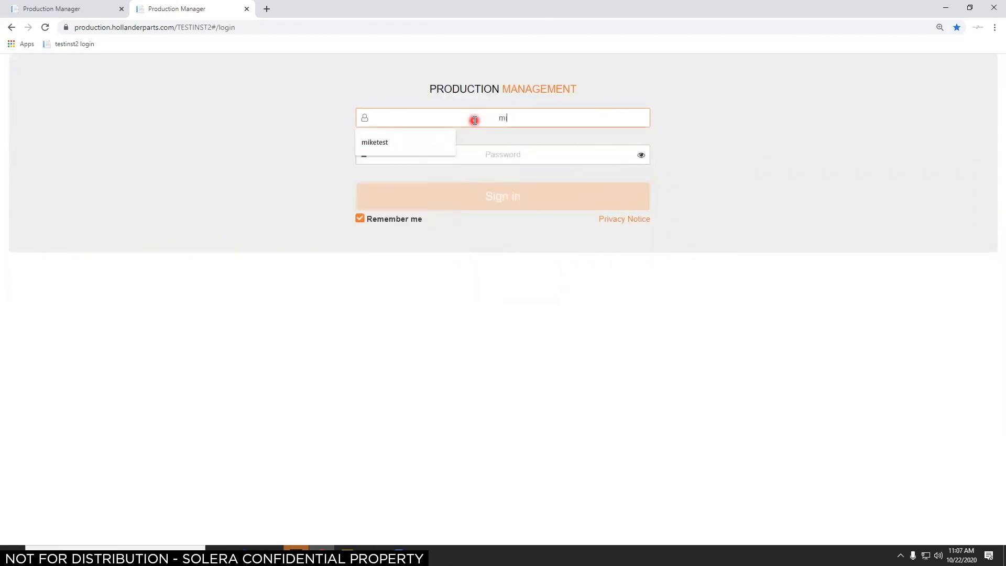
{"action": "key", "text": "Tab"}
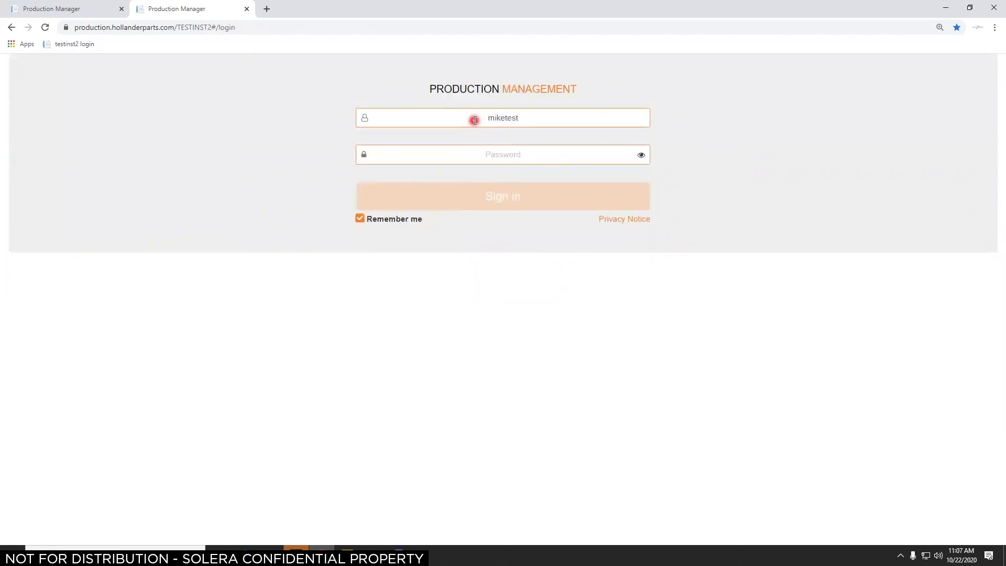
{"action": "type", "text": "•••••••"}
{"action": "key", "text": "Return"}
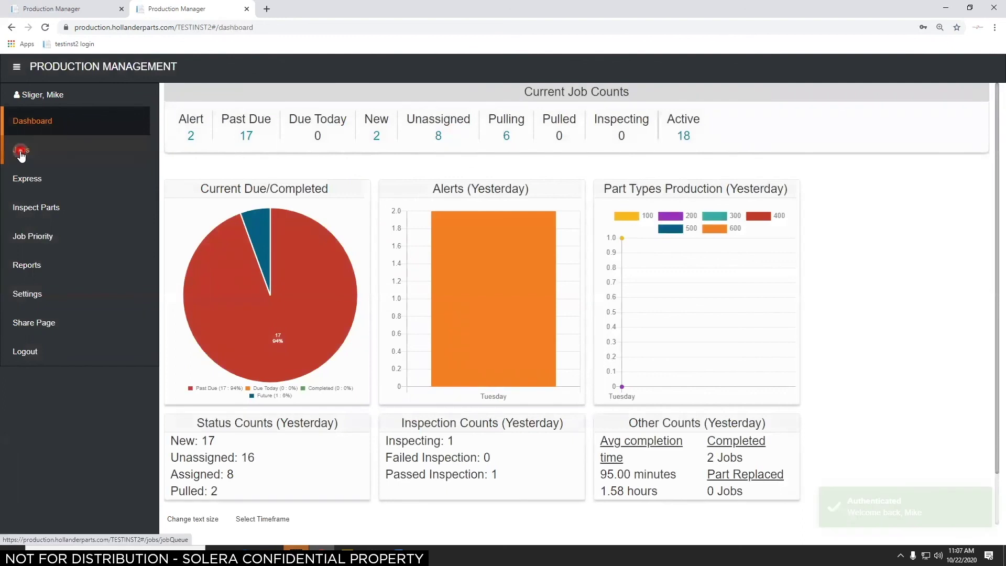
{"action": "left_click", "coordinate": [21, 152]}
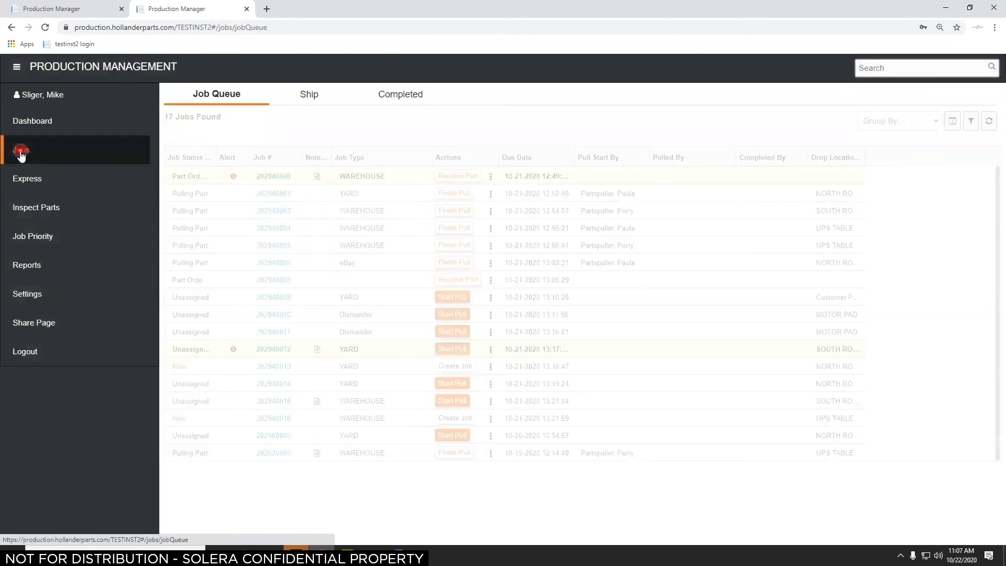
Step: Filter jobs to those created by the signed-in user, then remove that filter to list all 17
{"action": "left_click", "coordinate": [969, 130]}
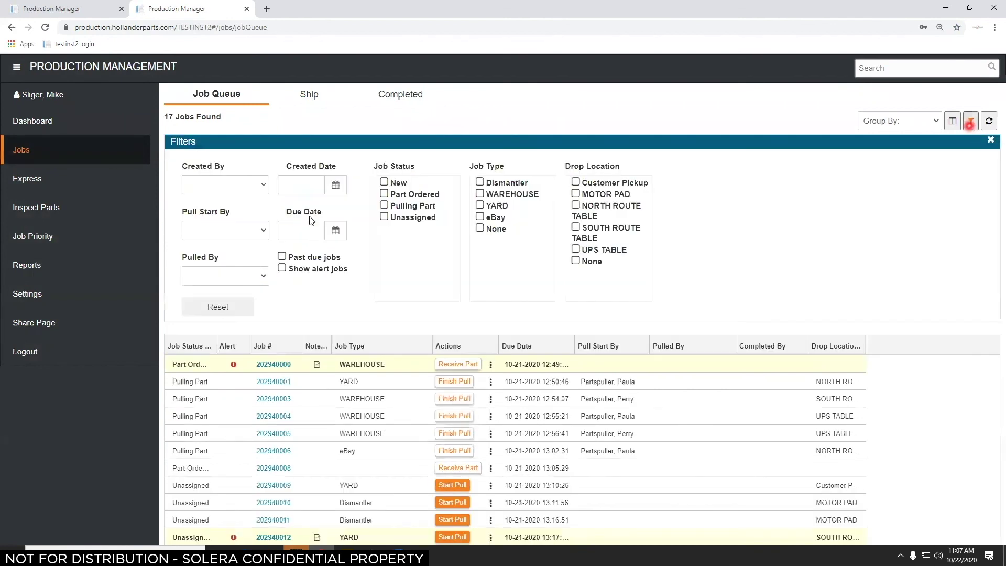
{"action": "left_click", "coordinate": [260, 188]}
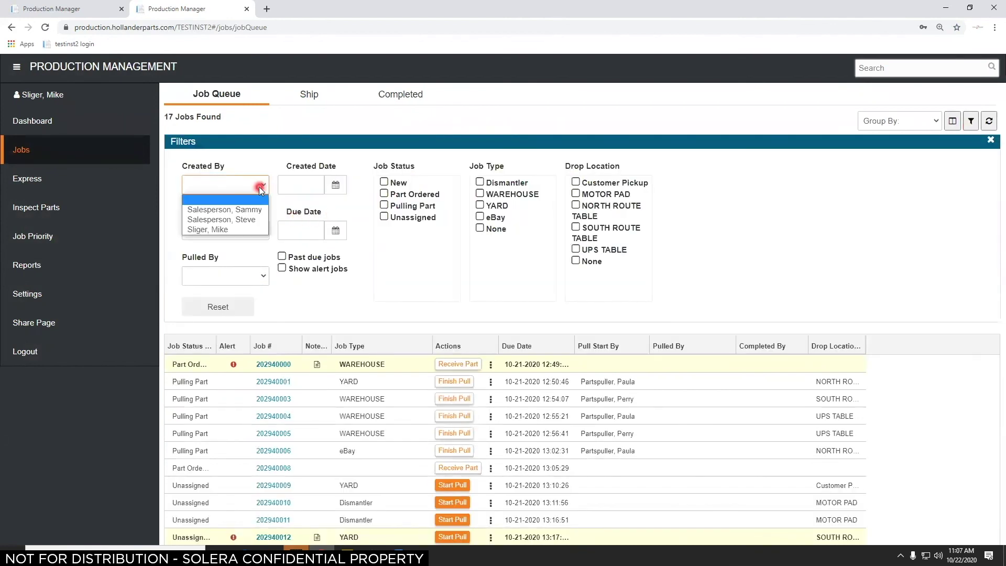
{"action": "left_click", "coordinate": [225, 230]}
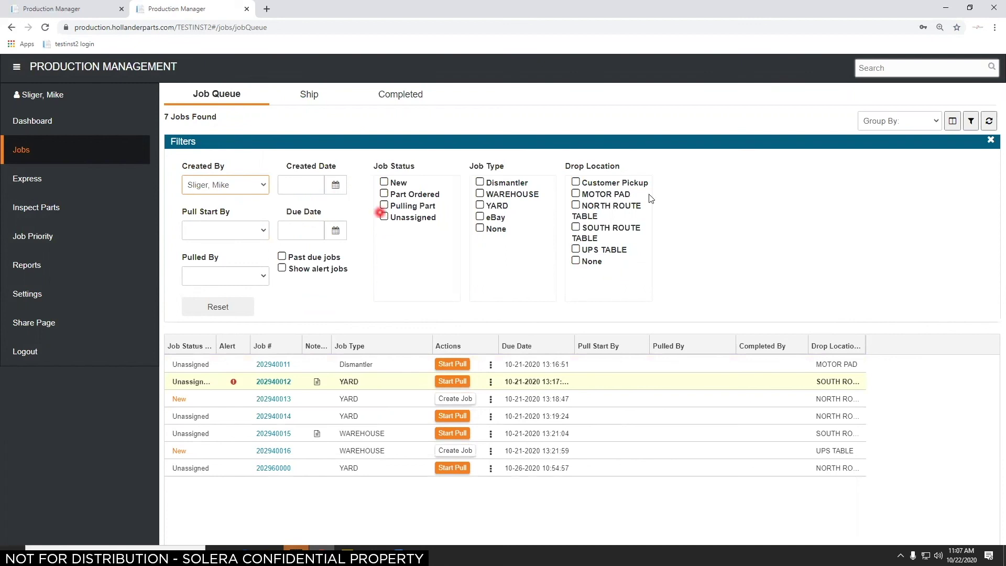
{"action": "left_click", "coordinate": [991, 140]}
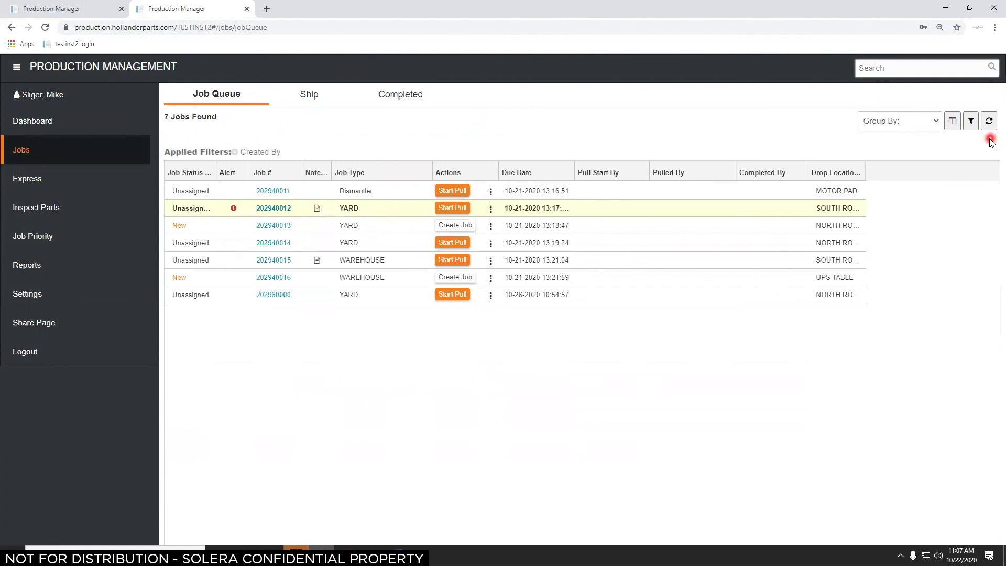
{"action": "left_click", "coordinate": [234, 151]}
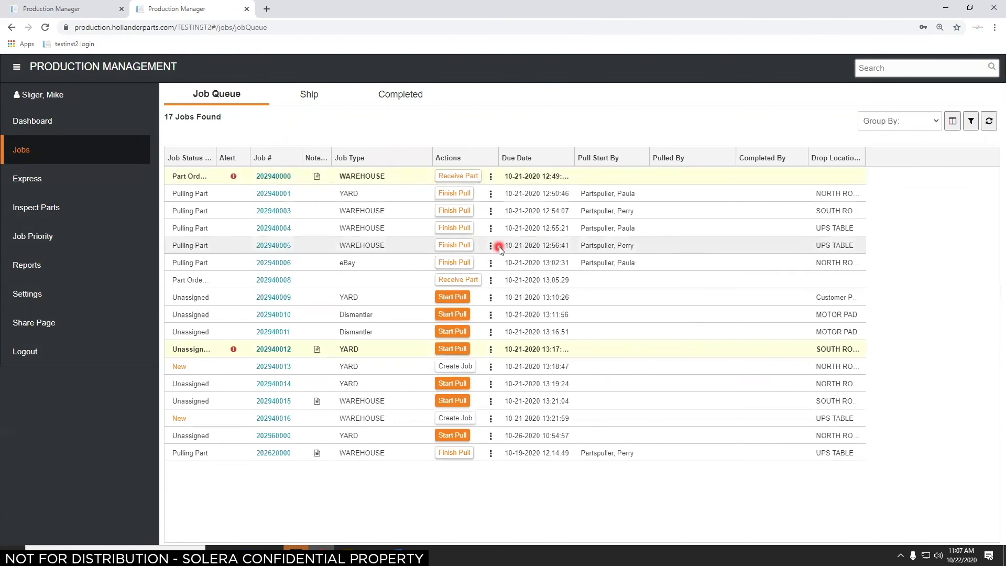
{"action": "left_click", "coordinate": [971, 122]}
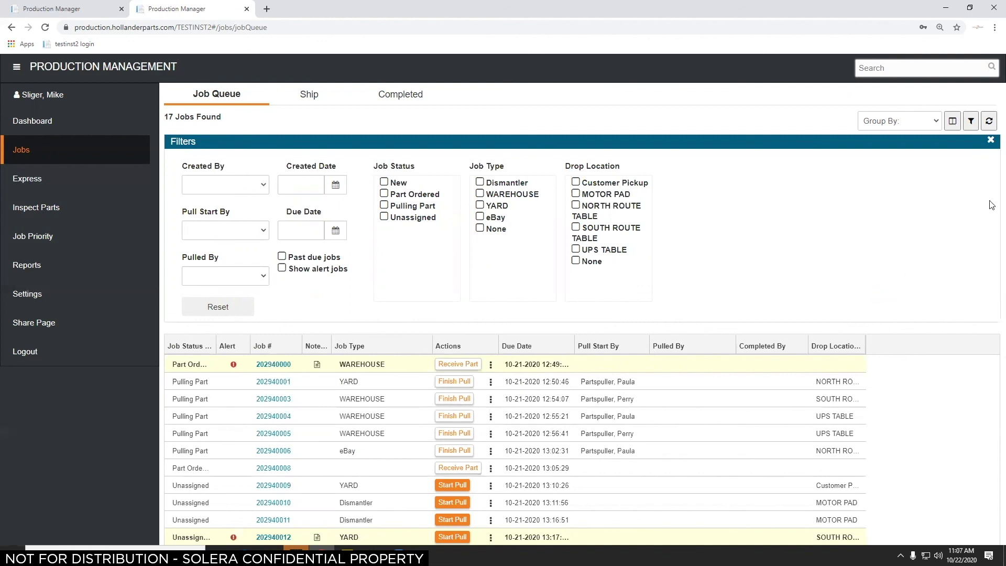
{"action": "left_click", "coordinate": [990, 141]}
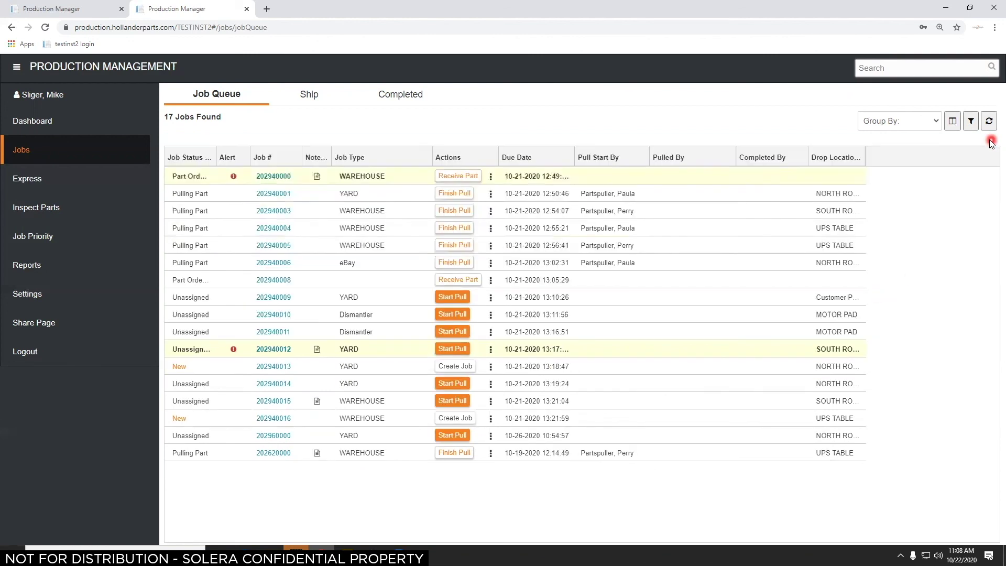
{"action": "left_click", "coordinate": [981, 65]}
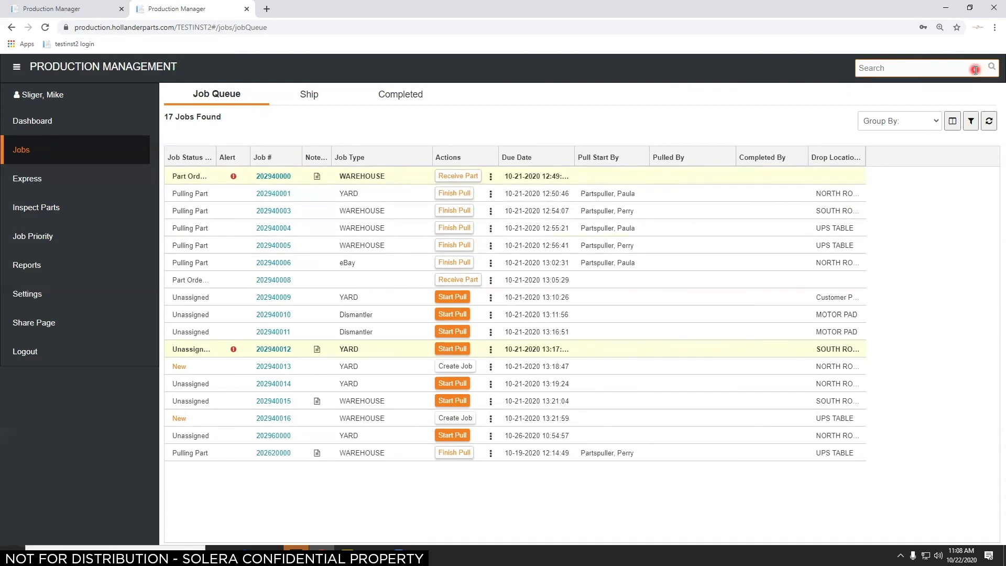
{"action": "left_click", "coordinate": [975, 69]}
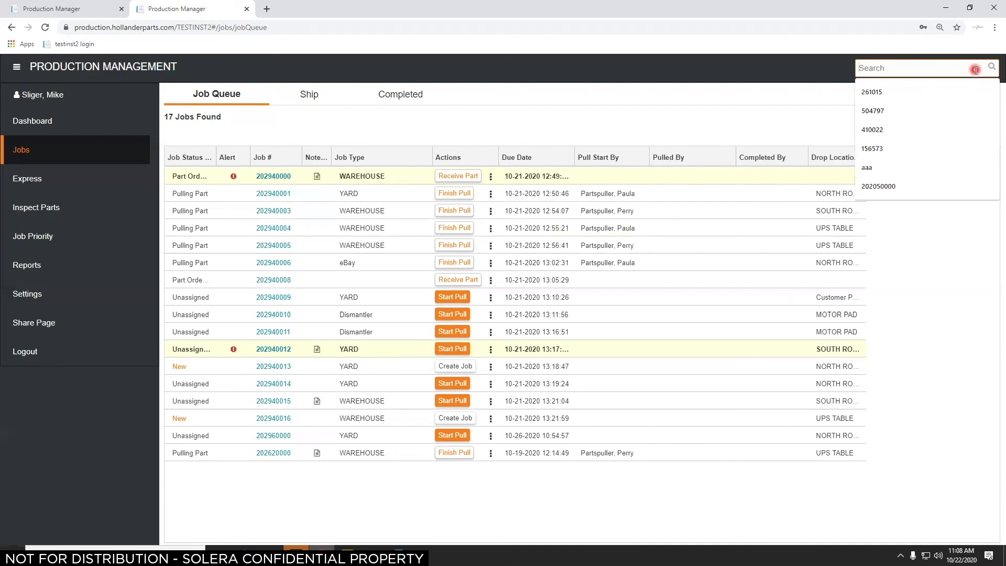
{"action": "type", "text": "tom"}
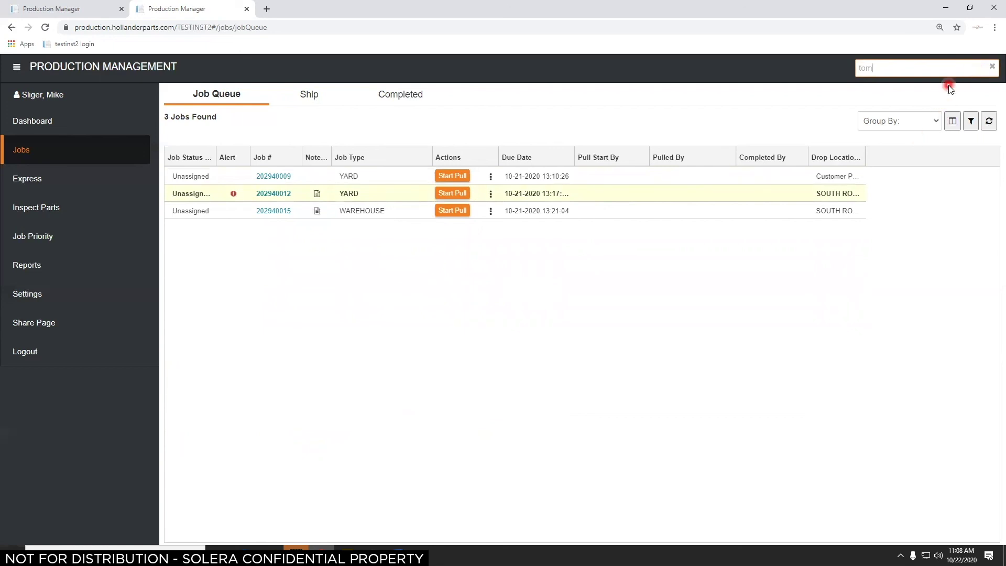
{"action": "key", "text": "BackSpace"}
{"action": "key", "text": "BackSpace"}
{"action": "key", "text": "BackSpace"}
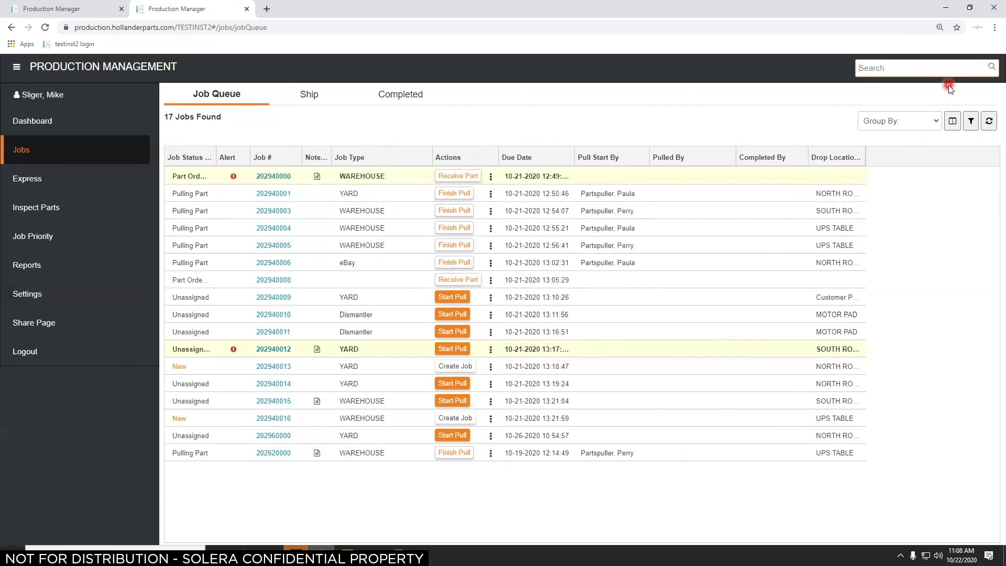
{"action": "type", "text": "120"}
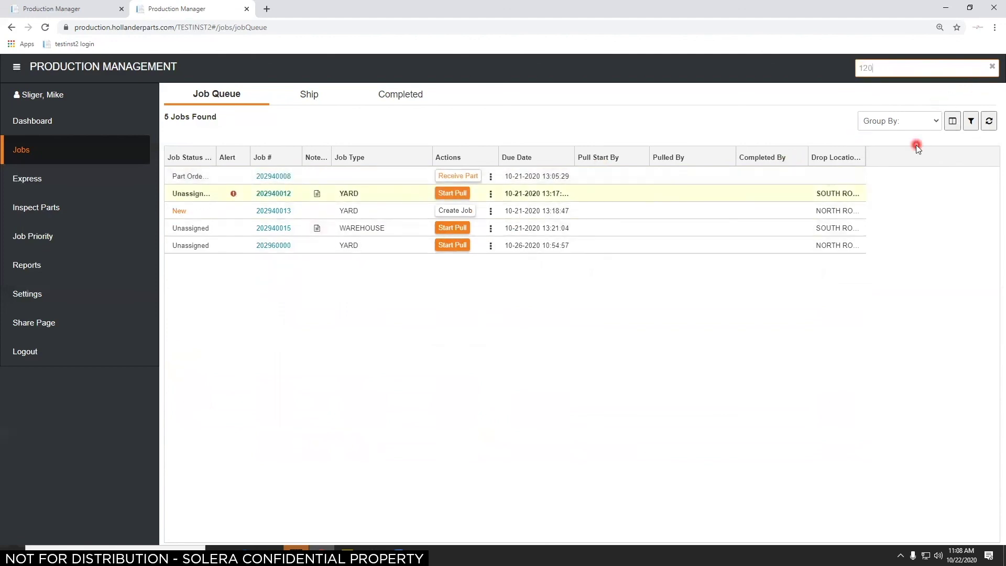
{"action": "left_click", "coordinate": [976, 70]}
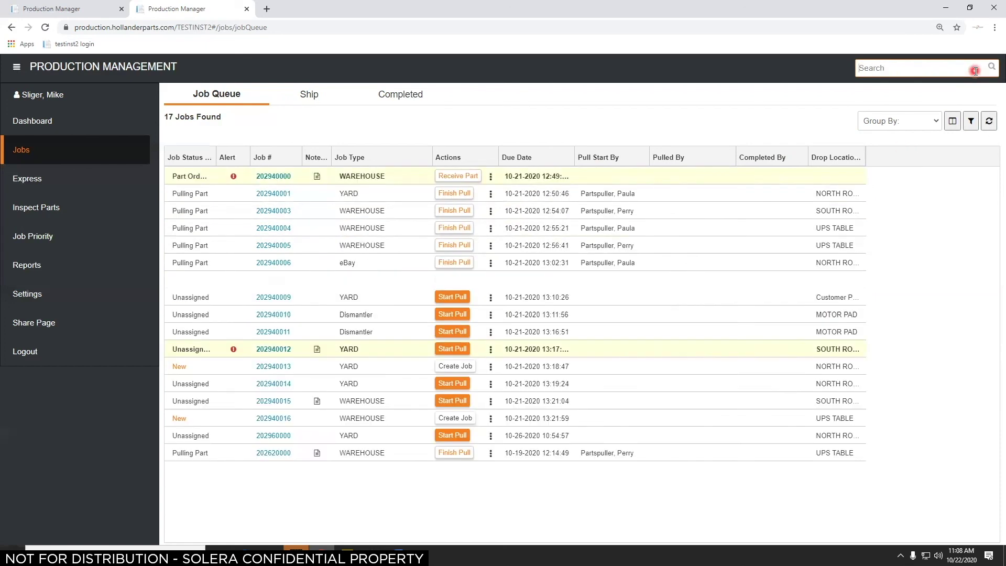
{"action": "type", "text": "2022"}
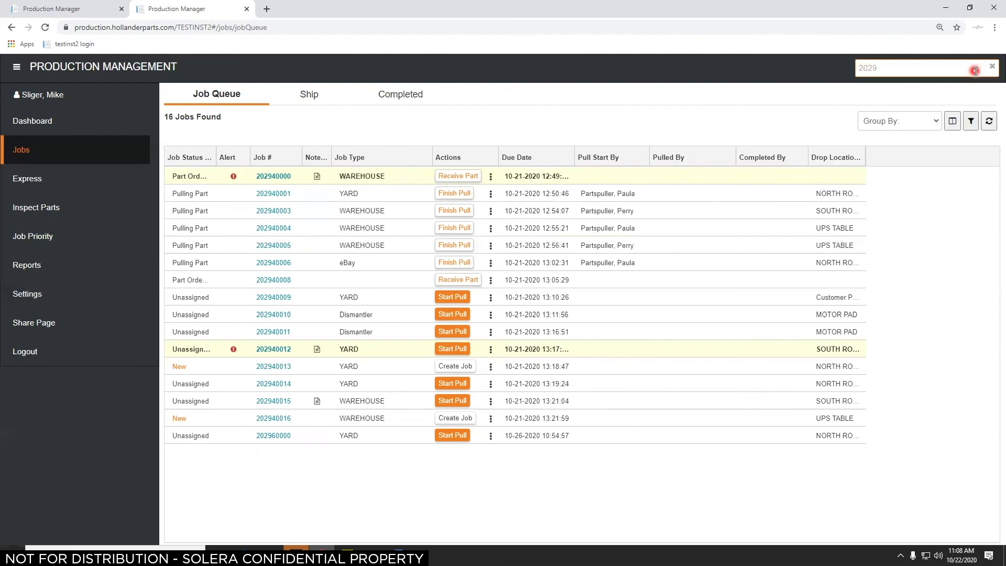
{"action": "type", "text": "400"}
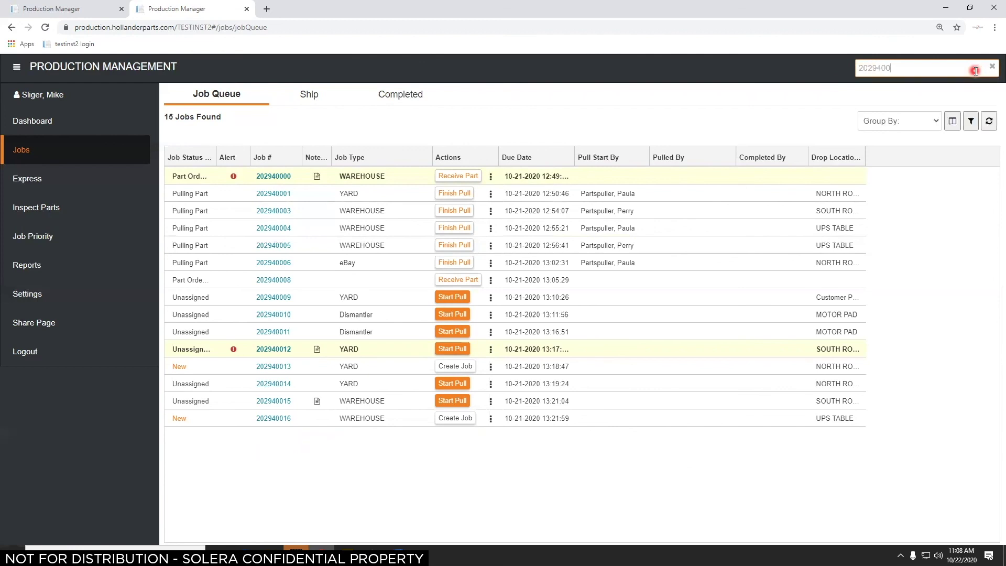
{"action": "type", "text": "09"}
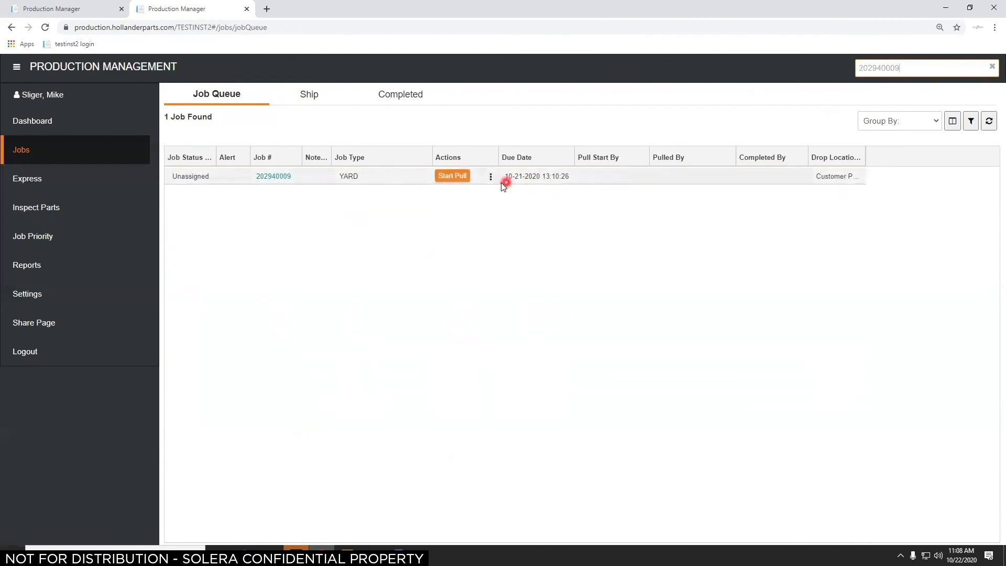
{"action": "left_click", "coordinate": [993, 68]}
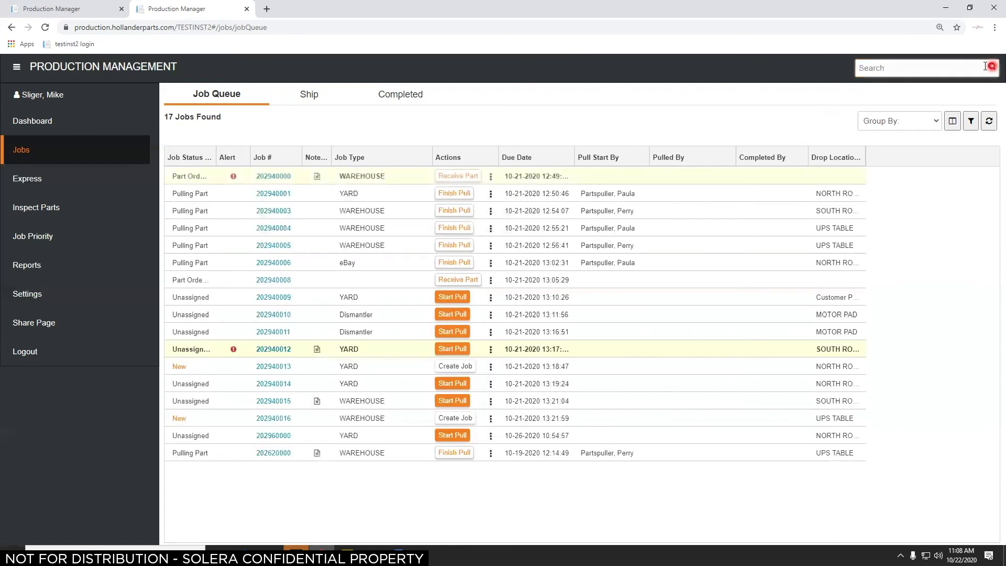
{"action": "left_click", "coordinate": [402, 95]}
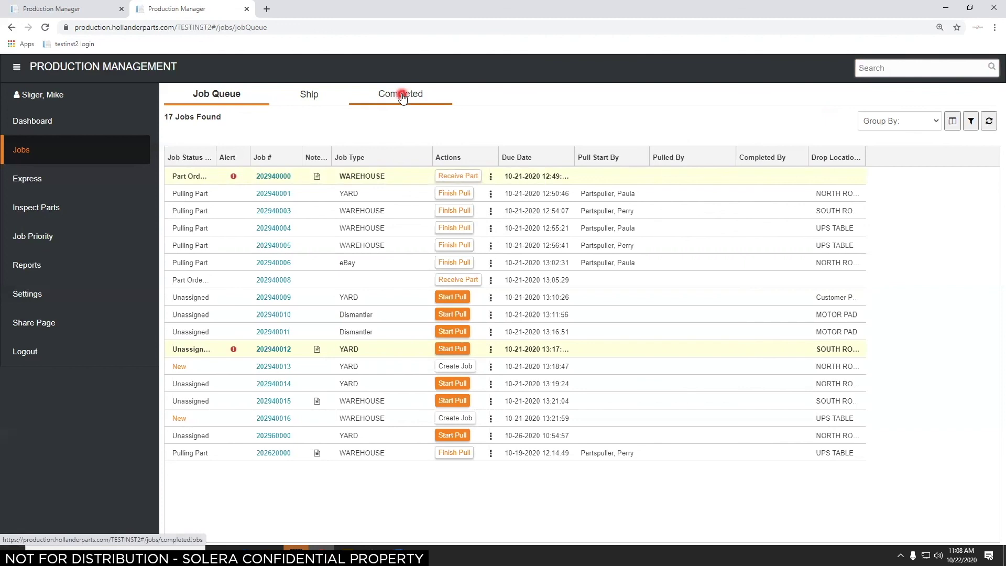
Step: Search completed jobs for 'aaa', clear it, search '601', then return to the Job Queue
{"action": "left_click", "coordinate": [402, 97]}
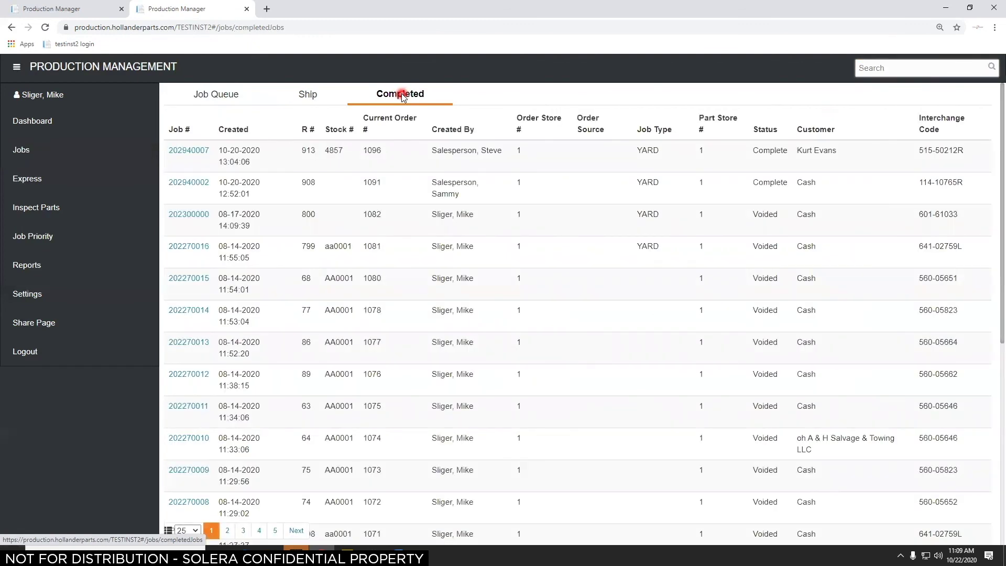
{"action": "left_click", "coordinate": [976, 72]}
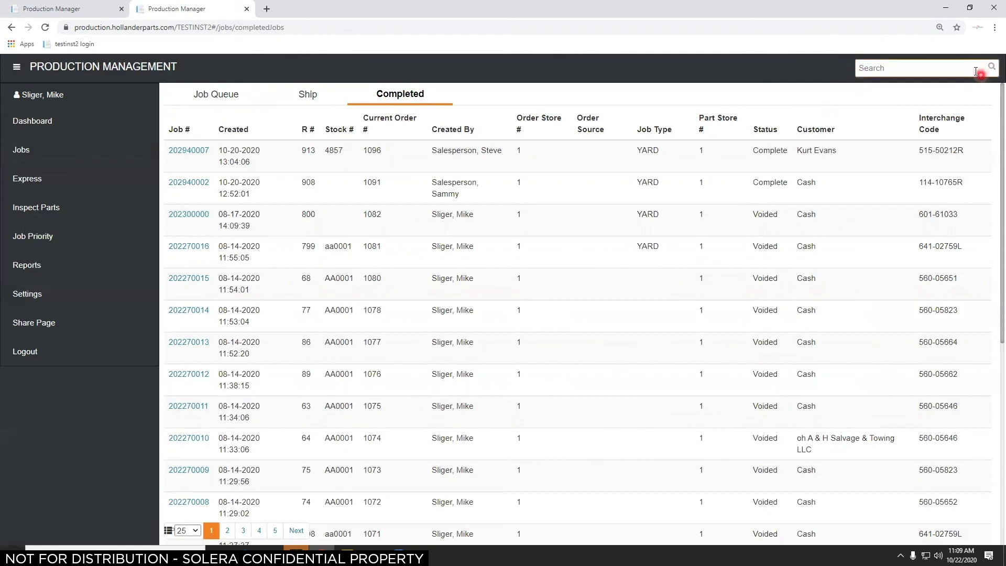
{"action": "left_click", "coordinate": [975, 71]}
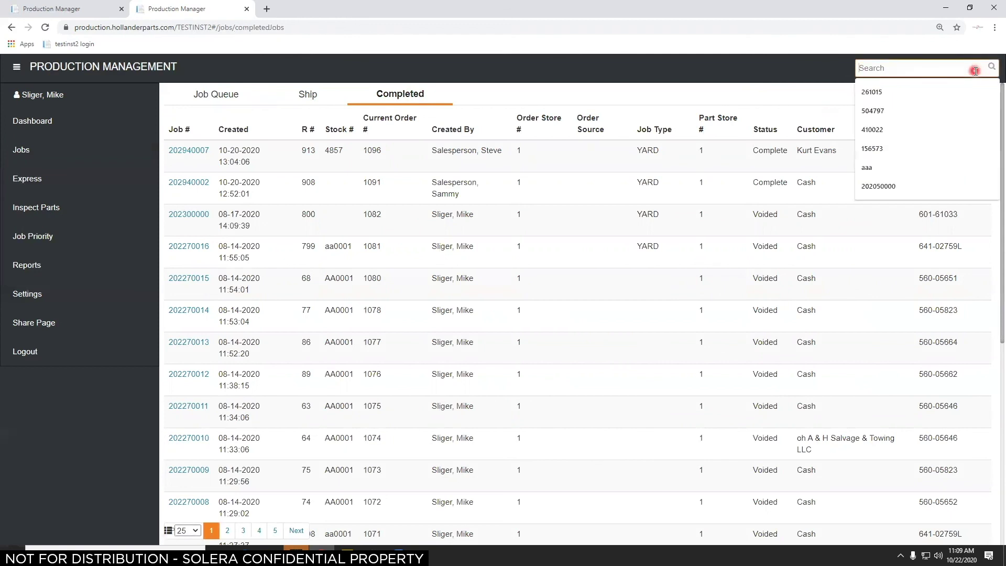
{"action": "type", "text": "aa"}
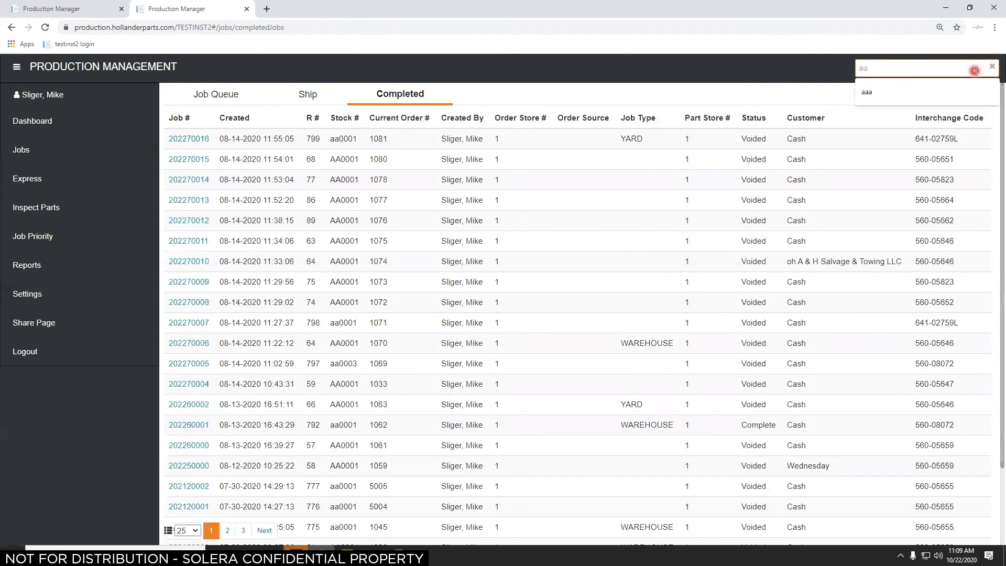
{"action": "type", "text": "a"}
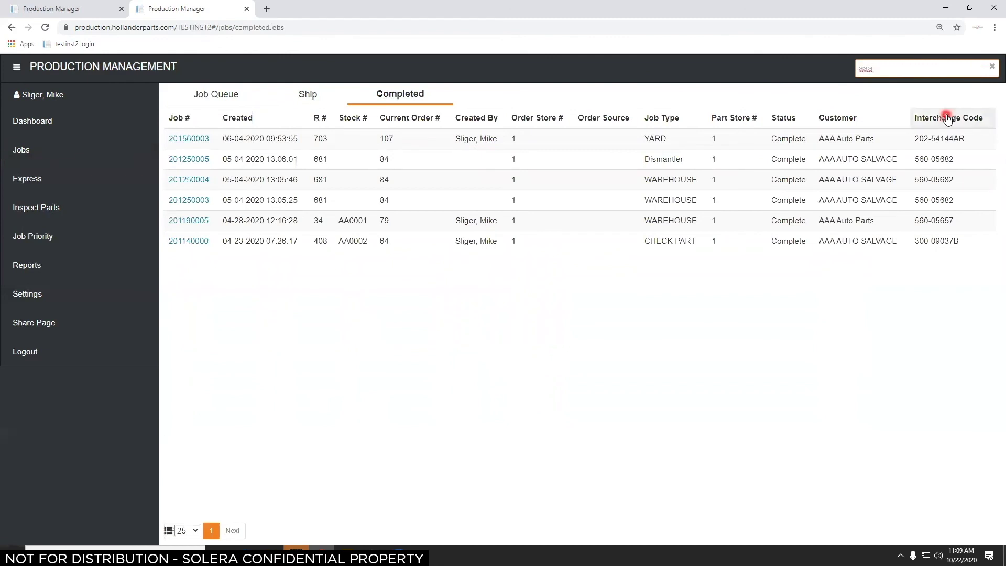
{"action": "key", "text": "Escape"}
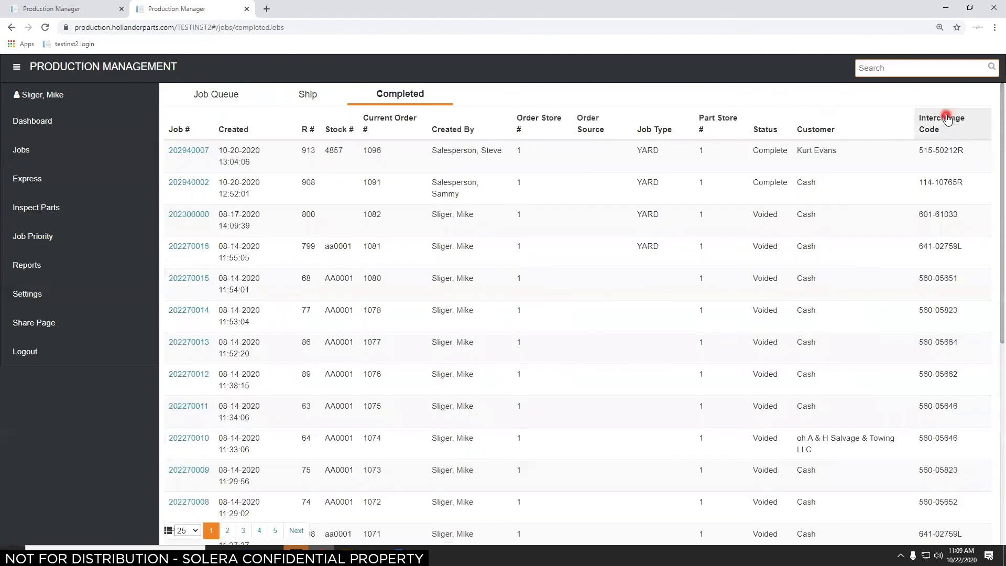
{"action": "type", "text": "601"}
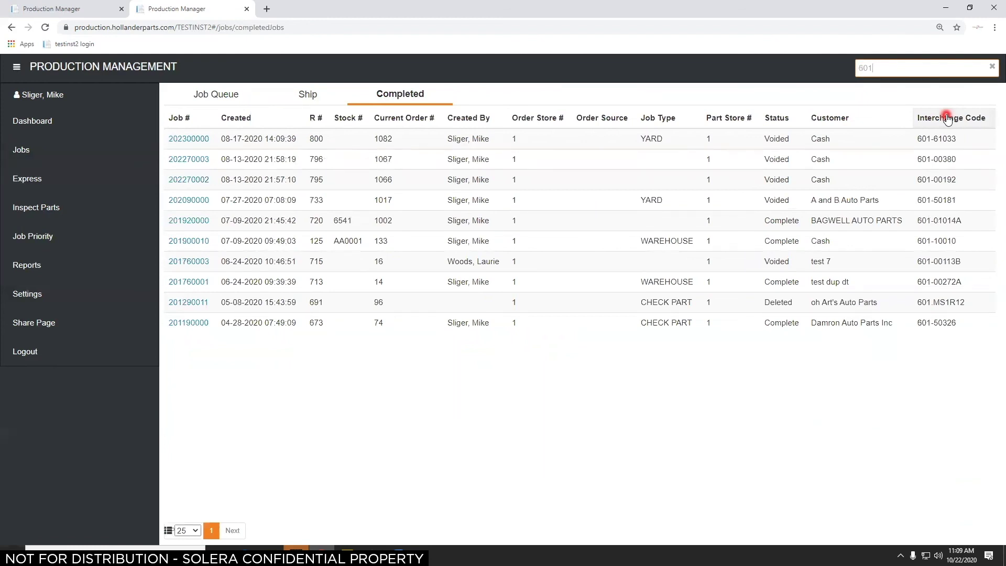
{"action": "left_click", "coordinate": [417, 95]}
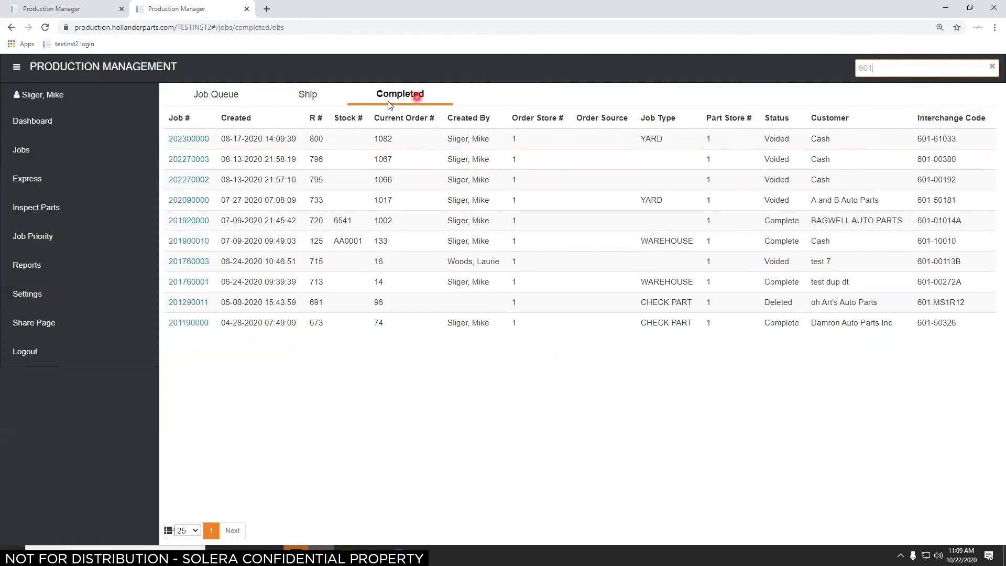
{"action": "left_click", "coordinate": [219, 96]}
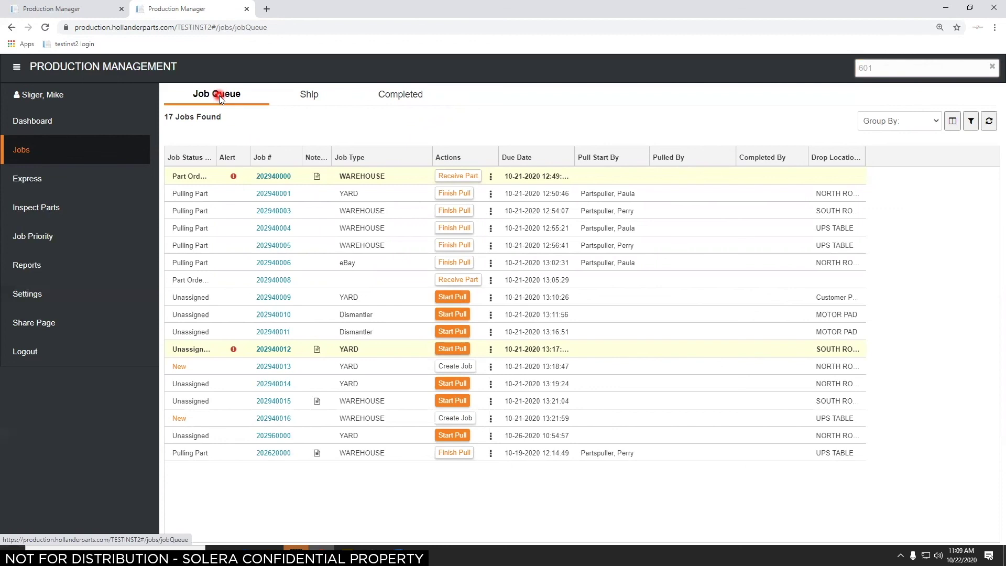
Step: Open job 202940006's details and show its Share Page QR code
{"action": "left_click", "coordinate": [273, 262]}
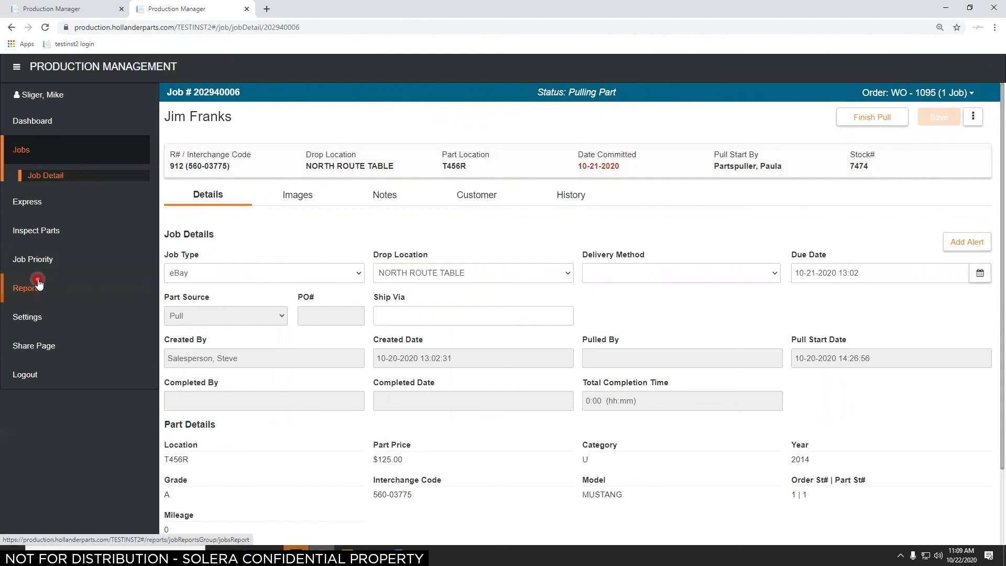
{"action": "left_click", "coordinate": [39, 346]}
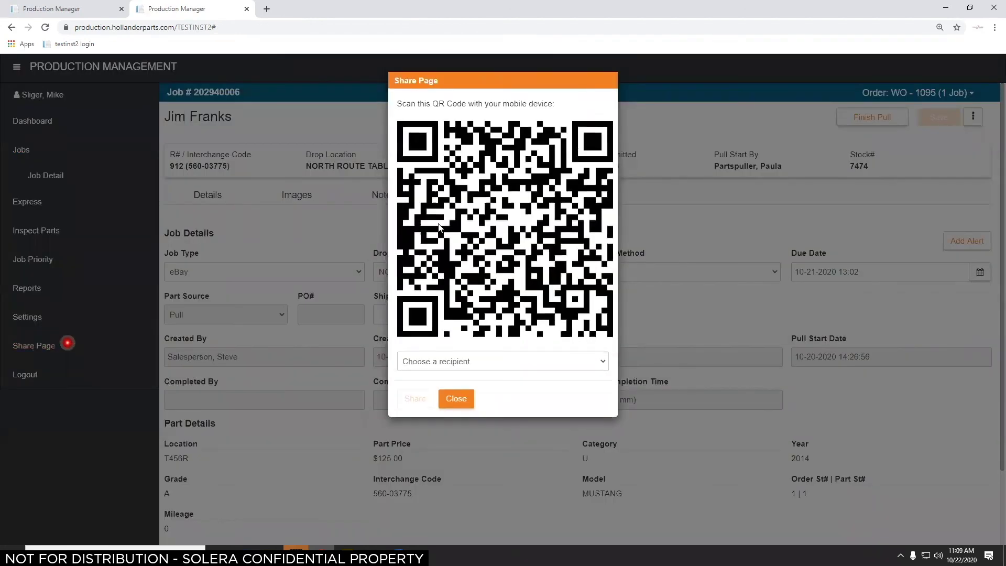
Step: Share job 202940006's page with the dispatcher, adding the note 'hey, thius needs looking at'
{"action": "left_click", "coordinate": [500, 222]}
{"action": "left_click", "coordinate": [599, 359]}
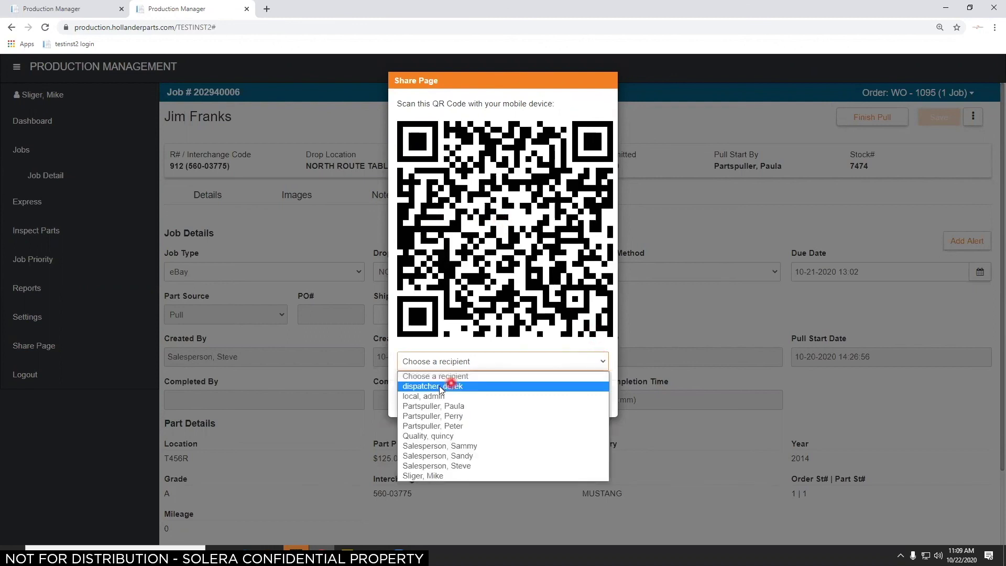
{"action": "left_click", "coordinate": [439, 385]}
{"action": "left_click", "coordinate": [478, 397]}
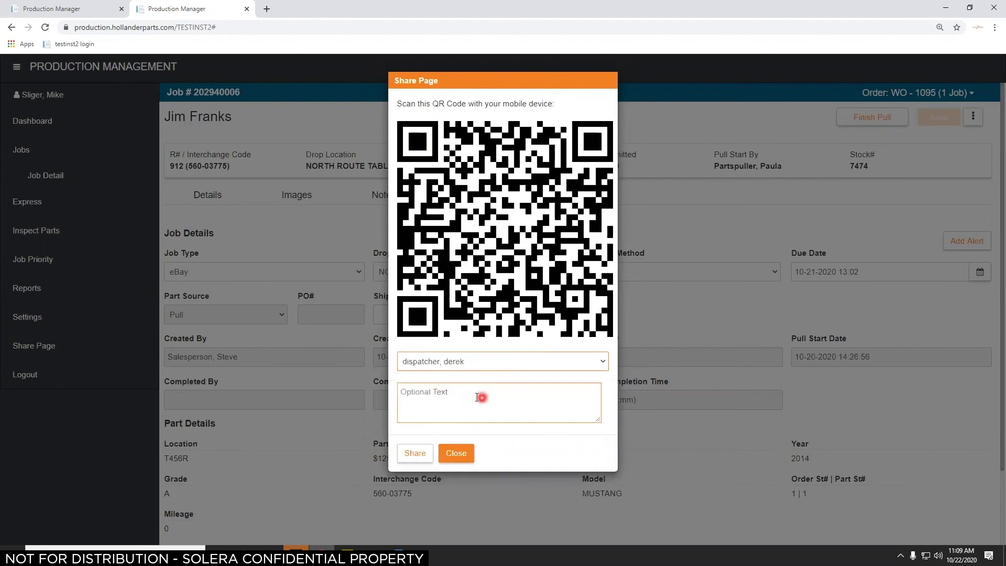
{"action": "type", "text": "hey, thi"}
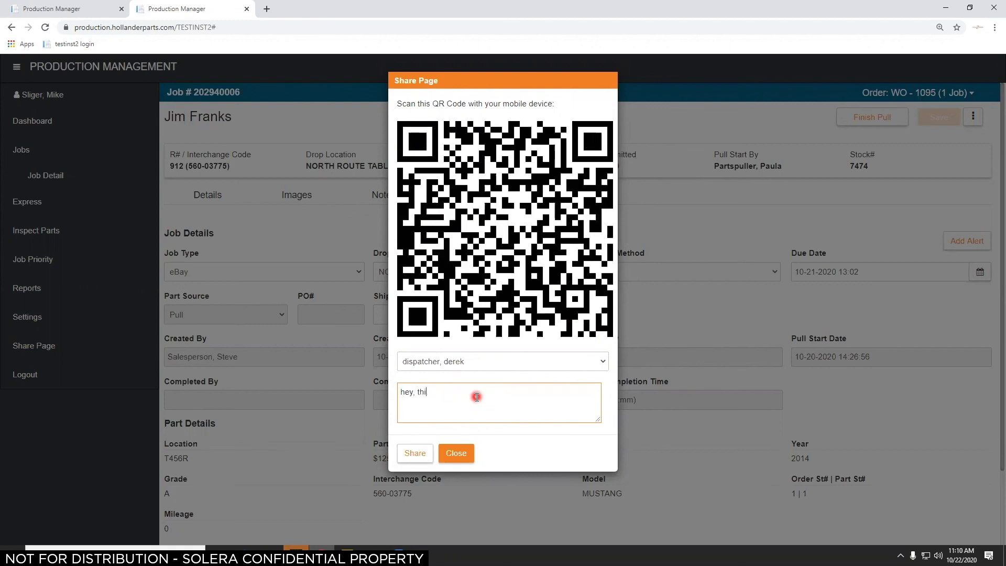
{"action": "type", "text": "us needs looking at"}
{"action": "left_click", "coordinate": [416, 454]}
{"action": "left_click", "coordinate": [411, 454]}
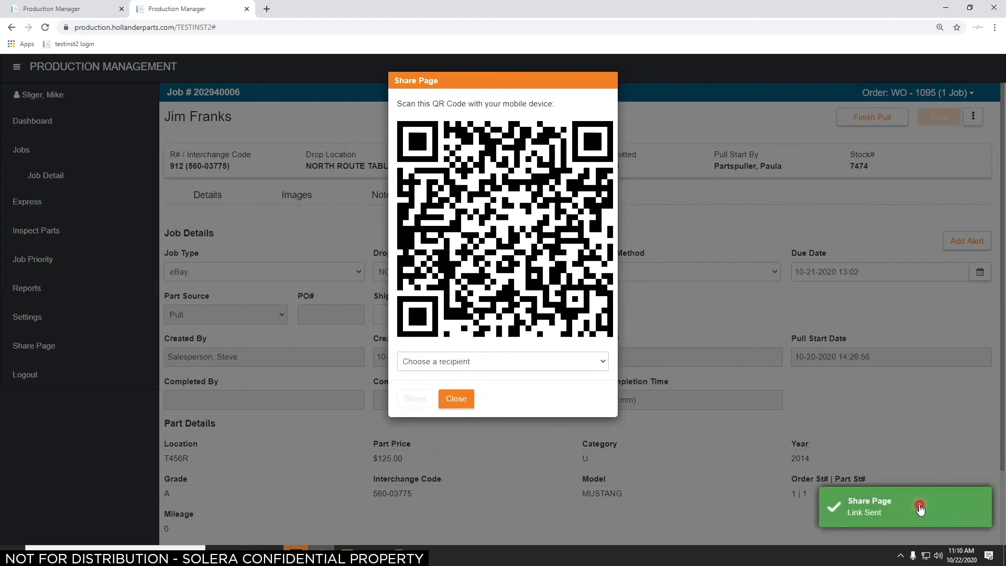
{"action": "left_click", "coordinate": [456, 401]}
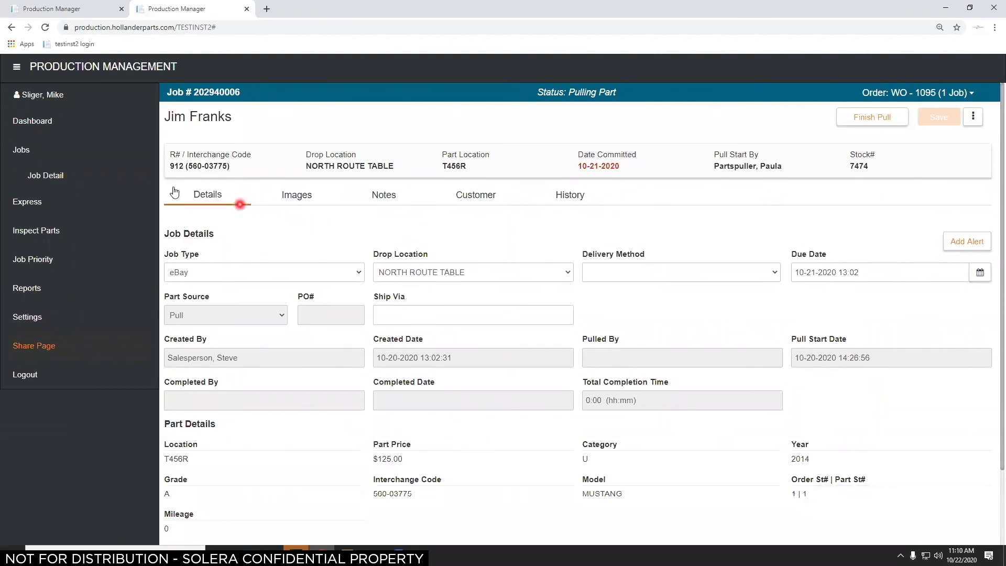
Step: Group the job queue by Job Type and expand all groups
{"action": "left_click", "coordinate": [20, 156]}
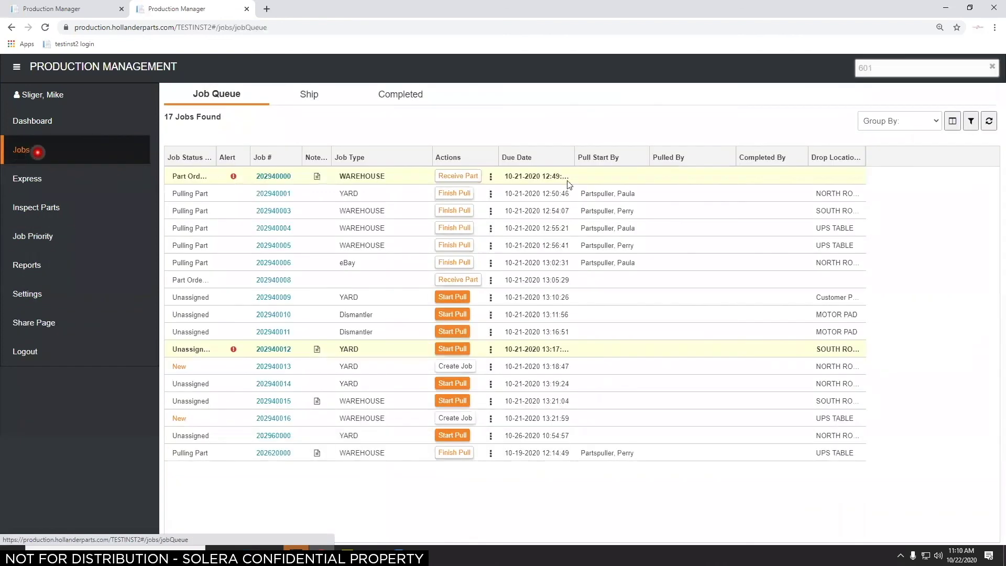
{"action": "left_click", "coordinate": [567, 181]}
{"action": "left_click", "coordinate": [895, 200]}
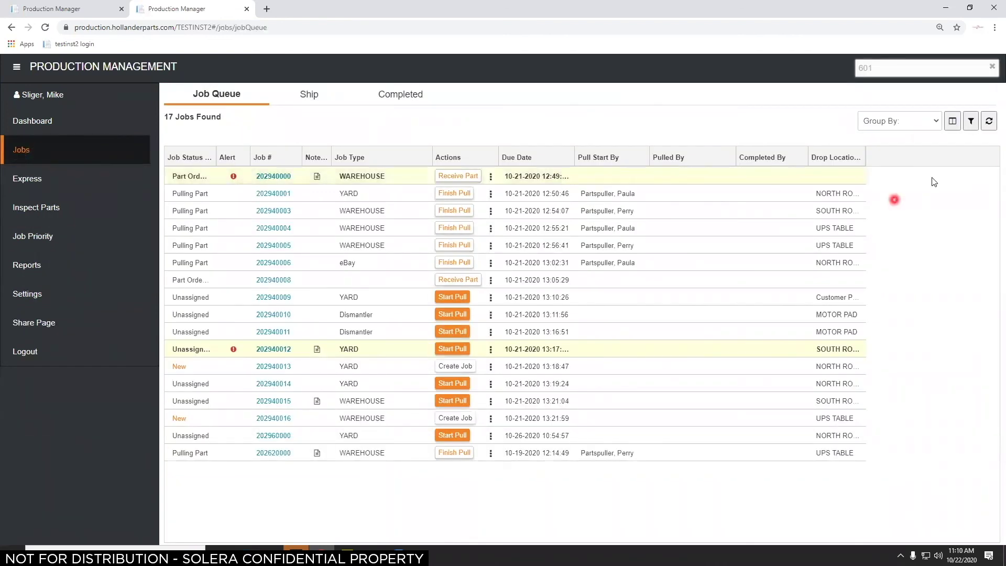
{"action": "left_click", "coordinate": [928, 124]}
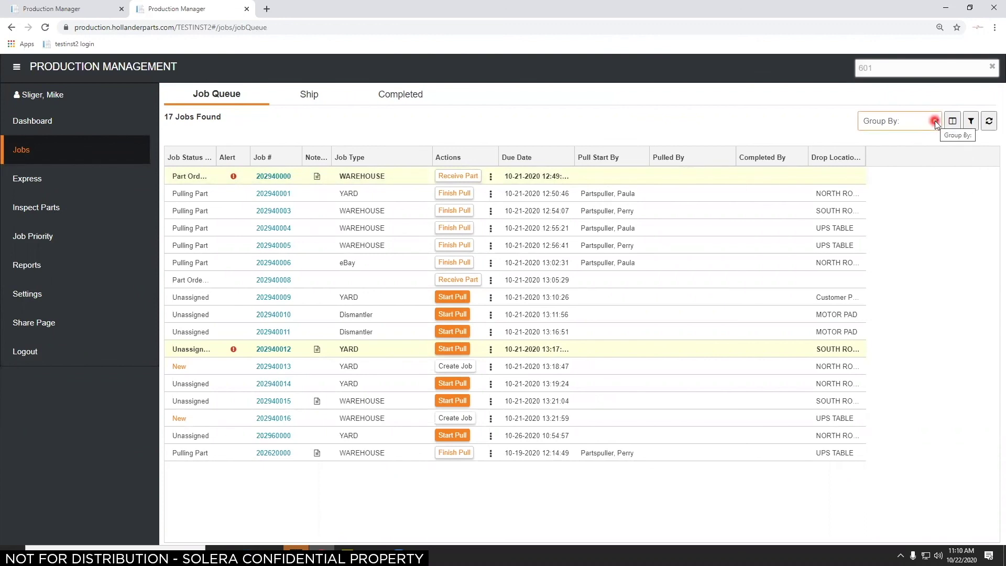
{"action": "left_click", "coordinate": [935, 120]}
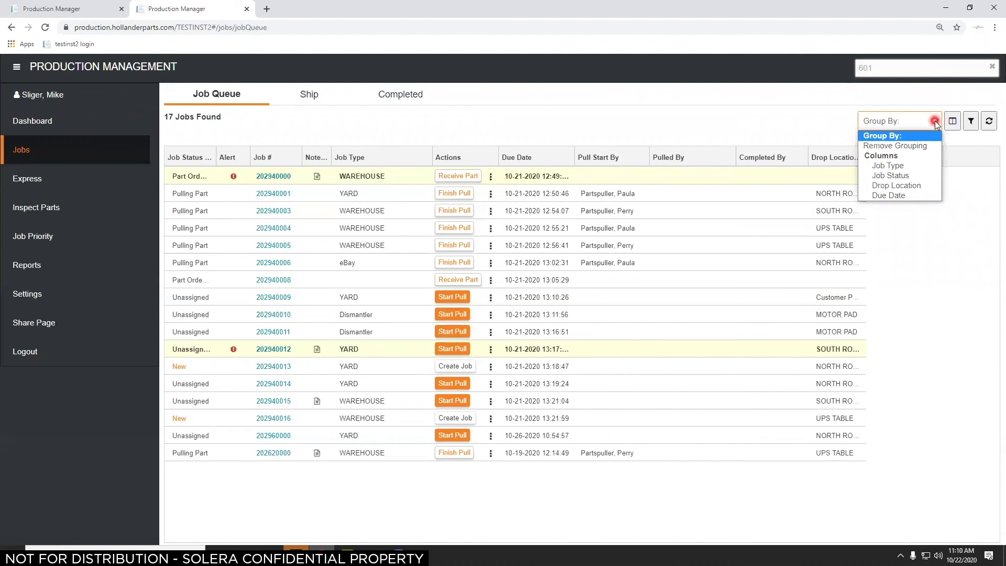
{"action": "left_click", "coordinate": [901, 166]}
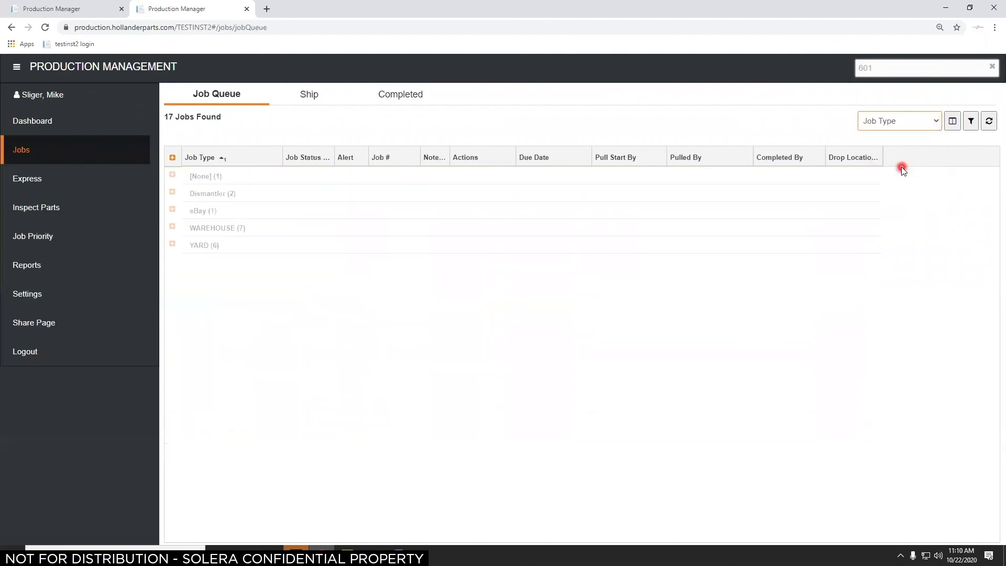
{"action": "left_click", "coordinate": [172, 158]}
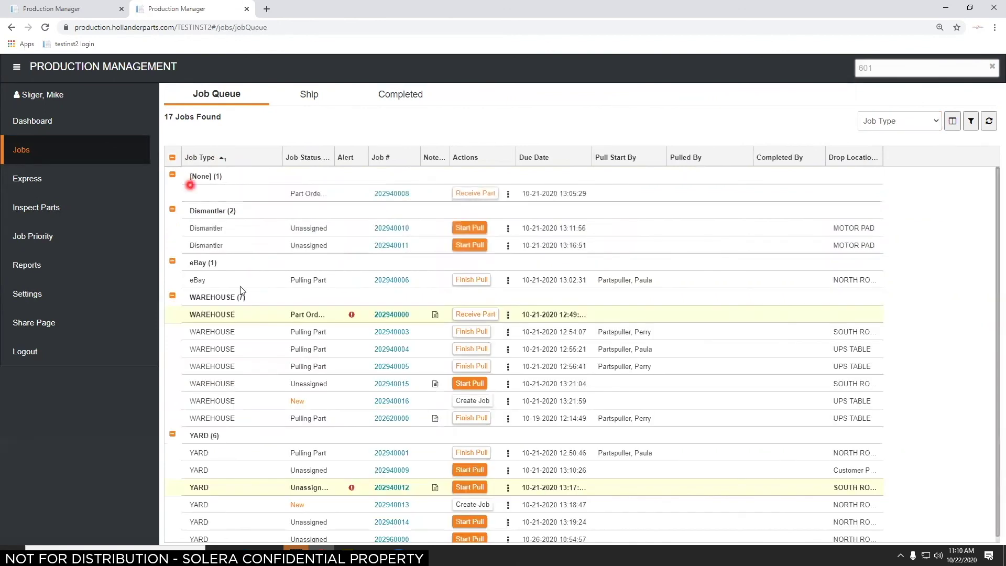
Step: Browse the job-type groups, then remove grouping to show one flat list
{"action": "left_click", "coordinate": [240, 300]}
{"action": "left_click", "coordinate": [227, 298]}
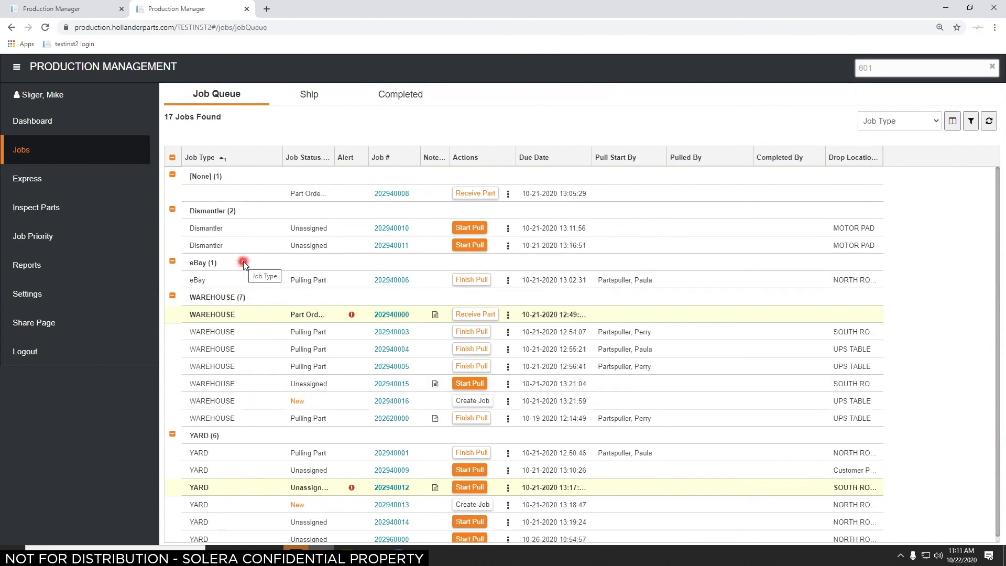
{"action": "left_click", "coordinate": [250, 212]}
{"action": "left_click", "coordinate": [469, 217]}
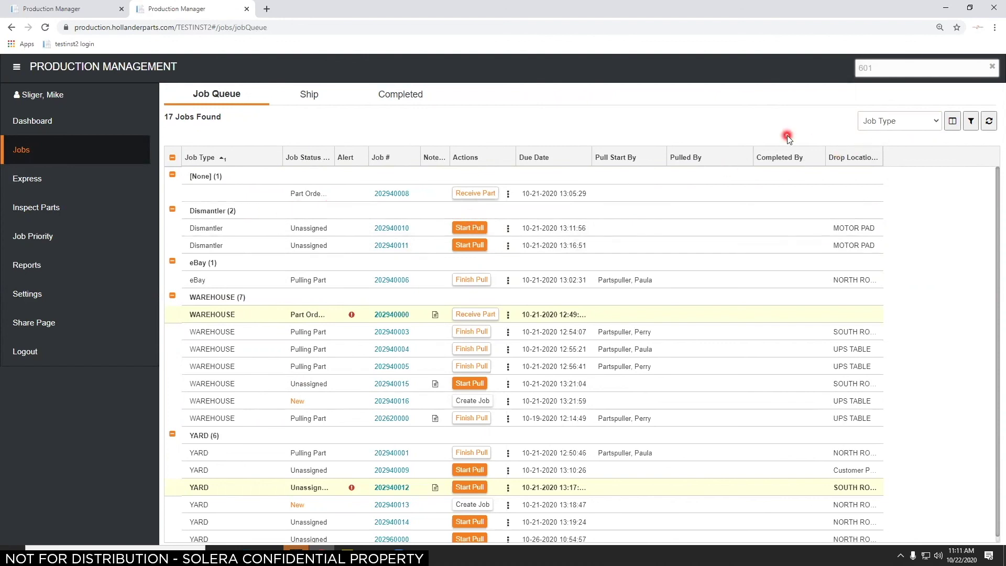
{"action": "left_click", "coordinate": [901, 122]}
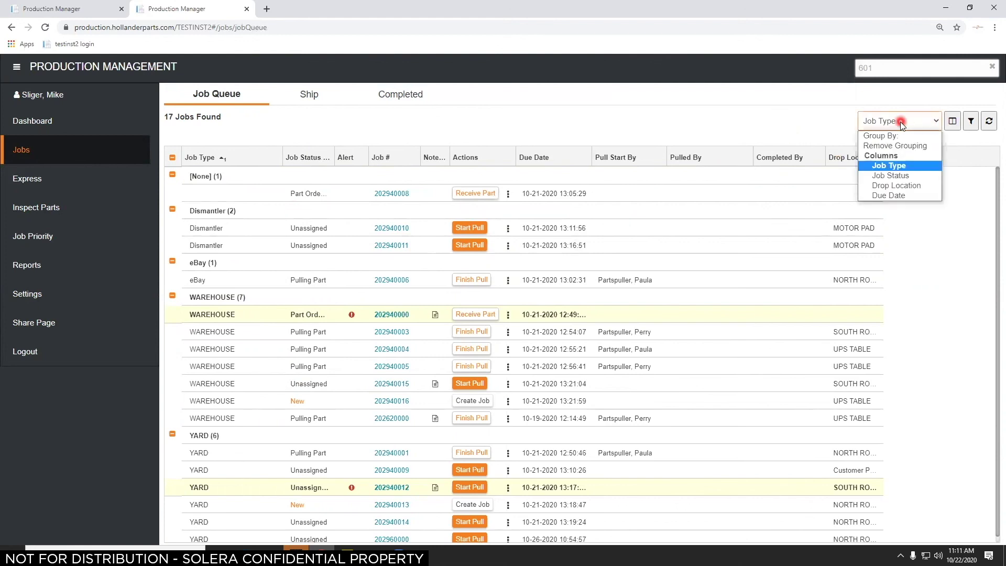
{"action": "left_click", "coordinate": [886, 146]}
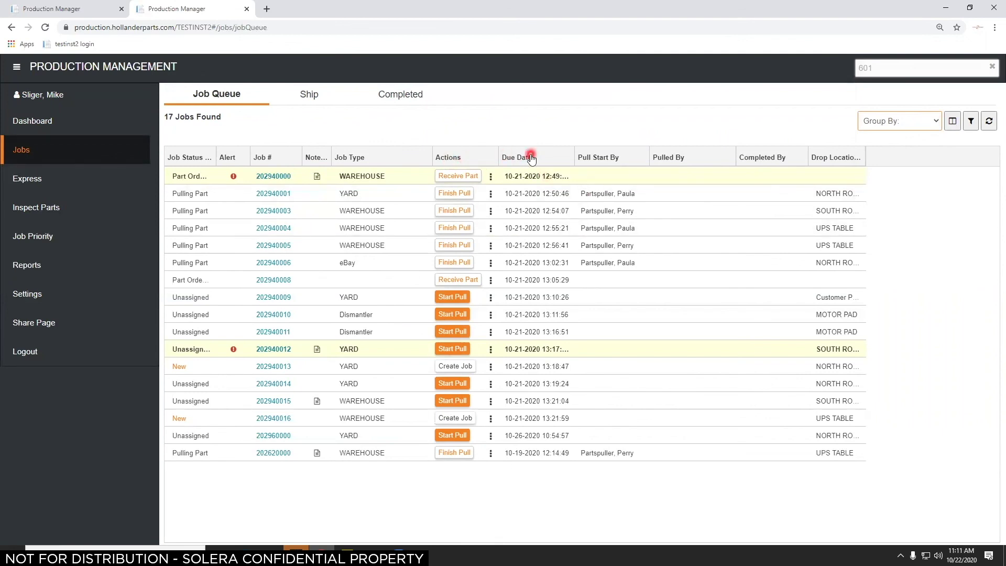
Step: Sort the job queue by Job # descending, with 202960000 at the top
{"action": "left_click", "coordinate": [282, 158]}
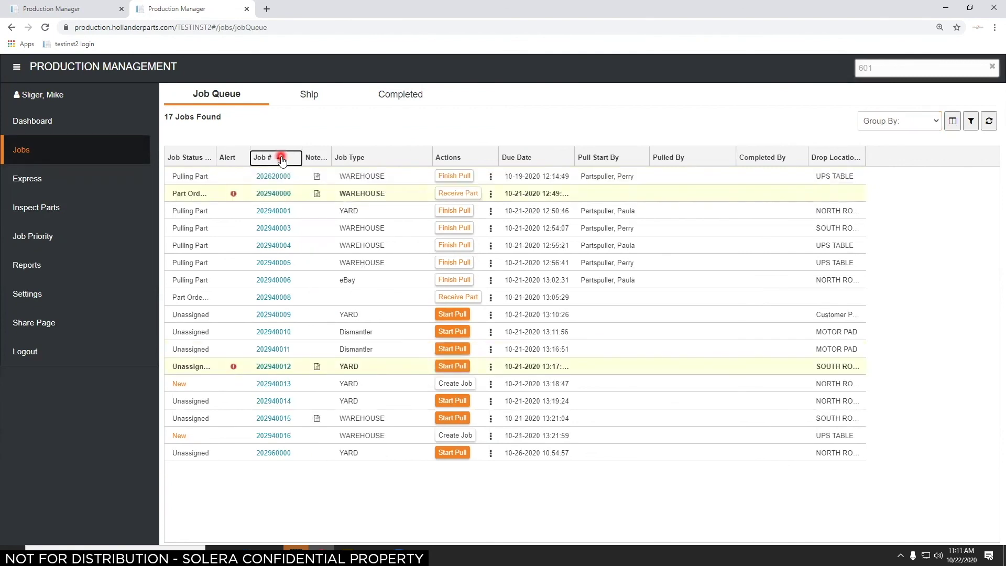
{"action": "left_click", "coordinate": [263, 177]}
{"action": "left_click", "coordinate": [294, 158]}
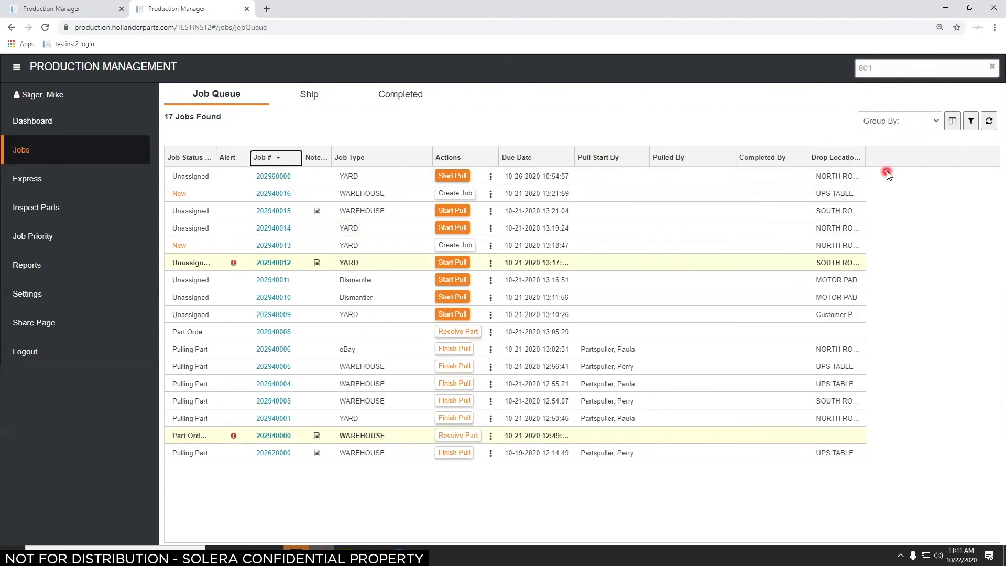
{"action": "left_click", "coordinate": [885, 122]}
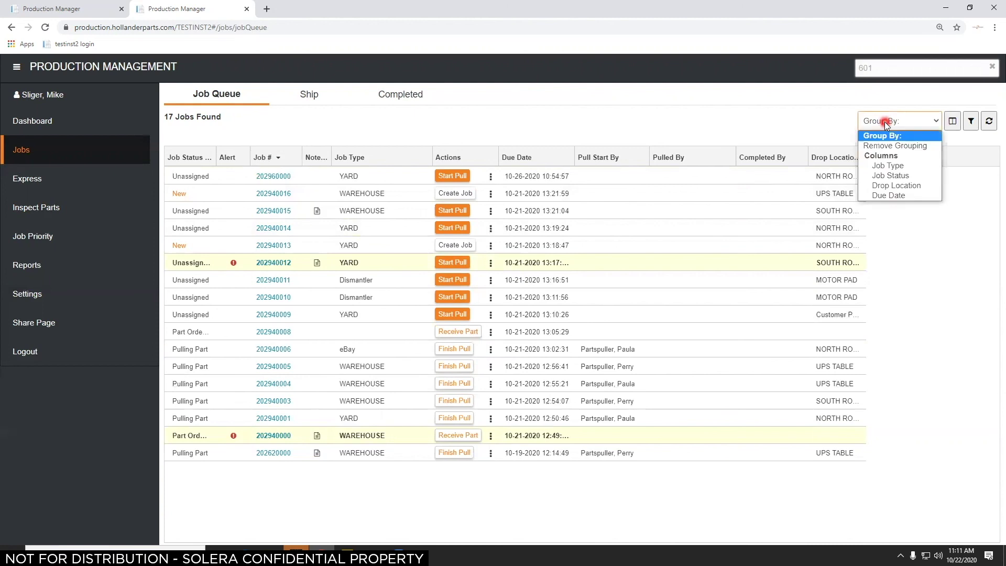
Step: Group jobs by Job Status, expand all groups, widen the Job Status column, then remove grouping
{"action": "left_click", "coordinate": [903, 176]}
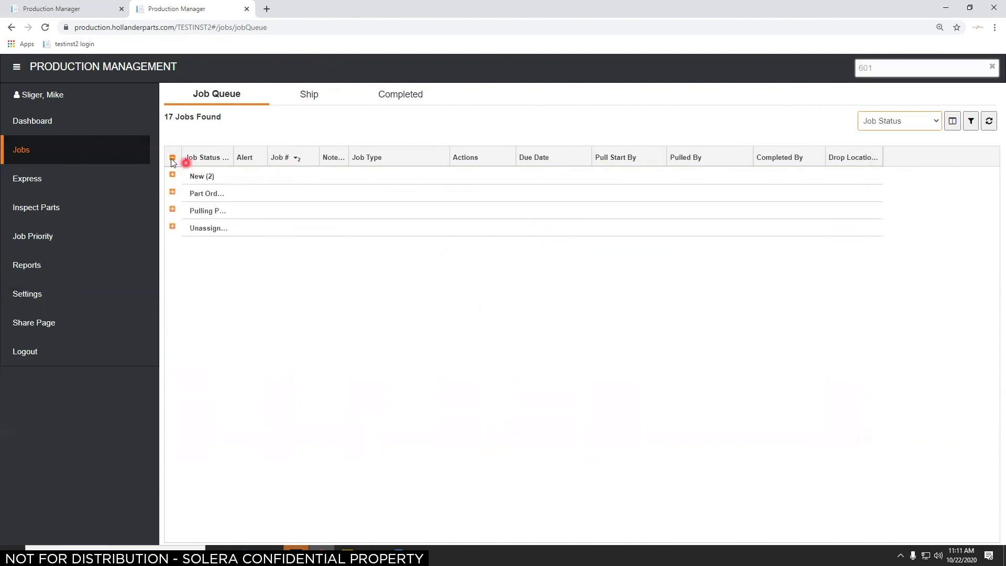
{"action": "left_click", "coordinate": [173, 158]}
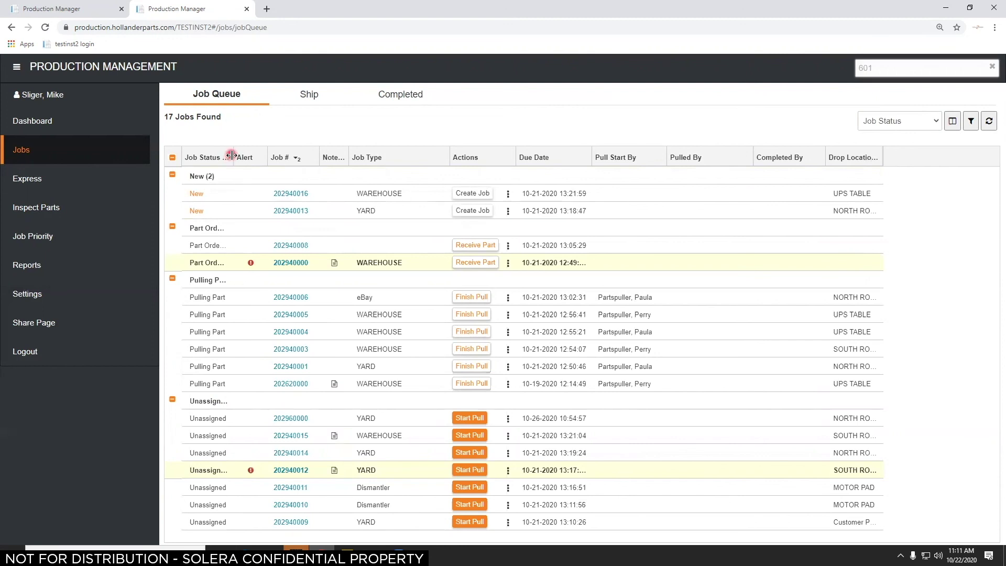
{"action": "left_click_drag", "start_coordinate": [282, 156], "coordinate": [284, 157]}
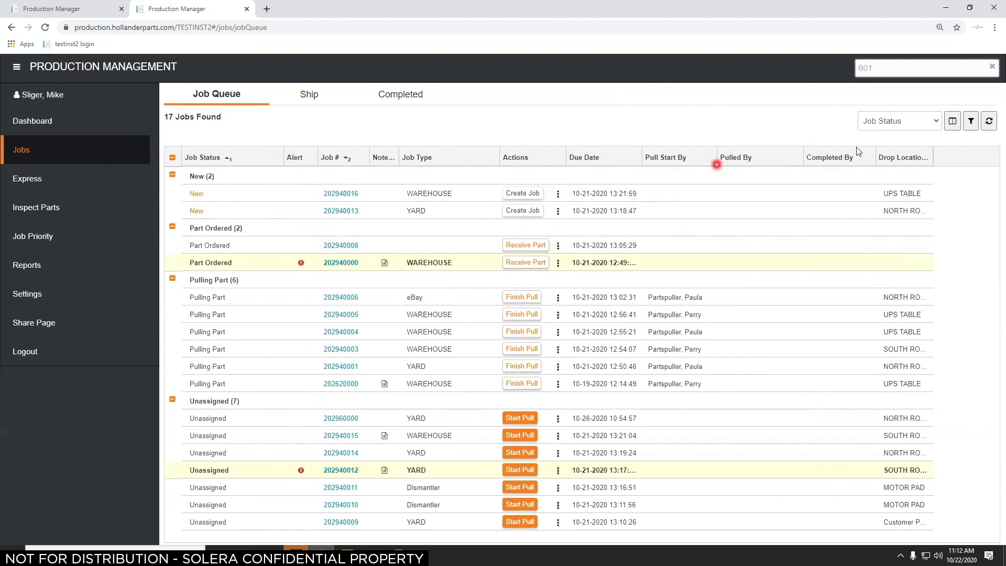
{"action": "left_click", "coordinate": [937, 122]}
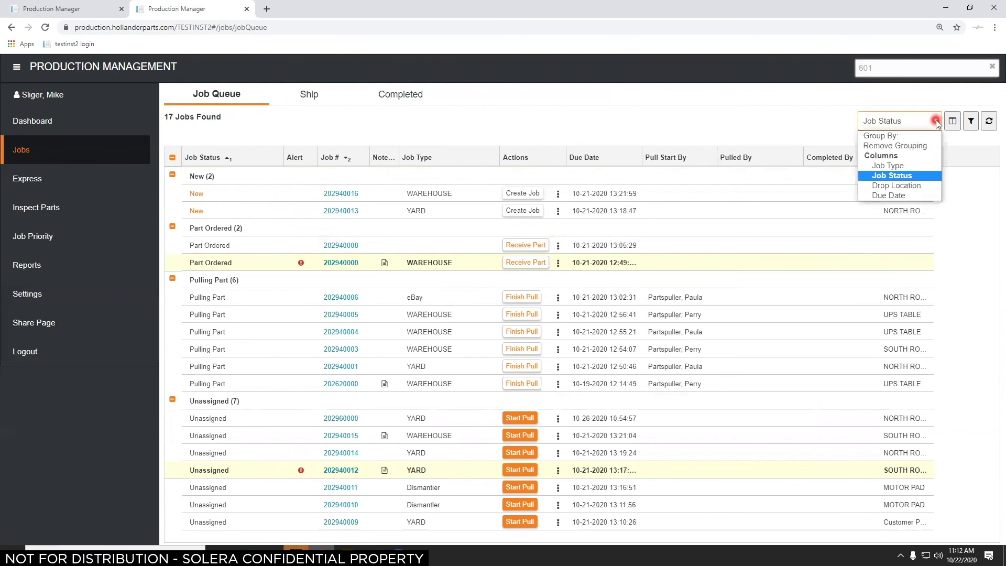
{"action": "left_click", "coordinate": [916, 147]}
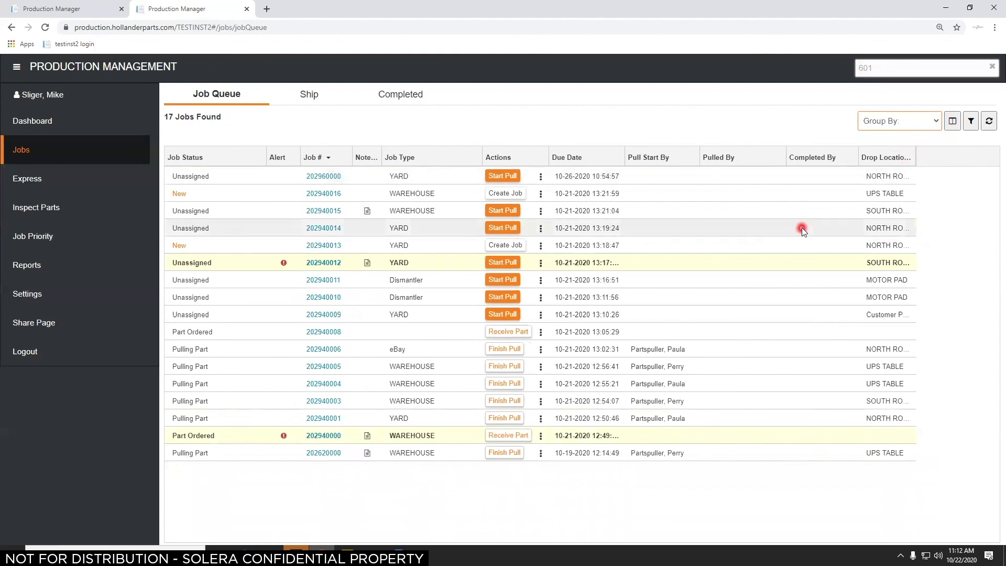
Step: Log out, sign back in as the parts-puller user, and open job 202940001's rear bumper details
{"action": "left_click", "coordinate": [26, 350]}
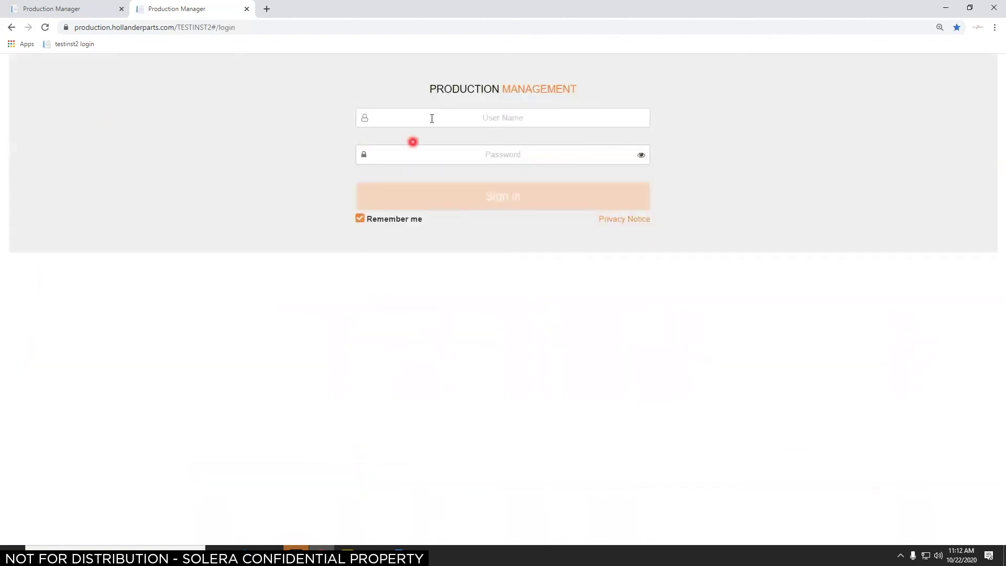
{"action": "left_click", "coordinate": [431, 117]}
{"action": "type", "text": "paula"}
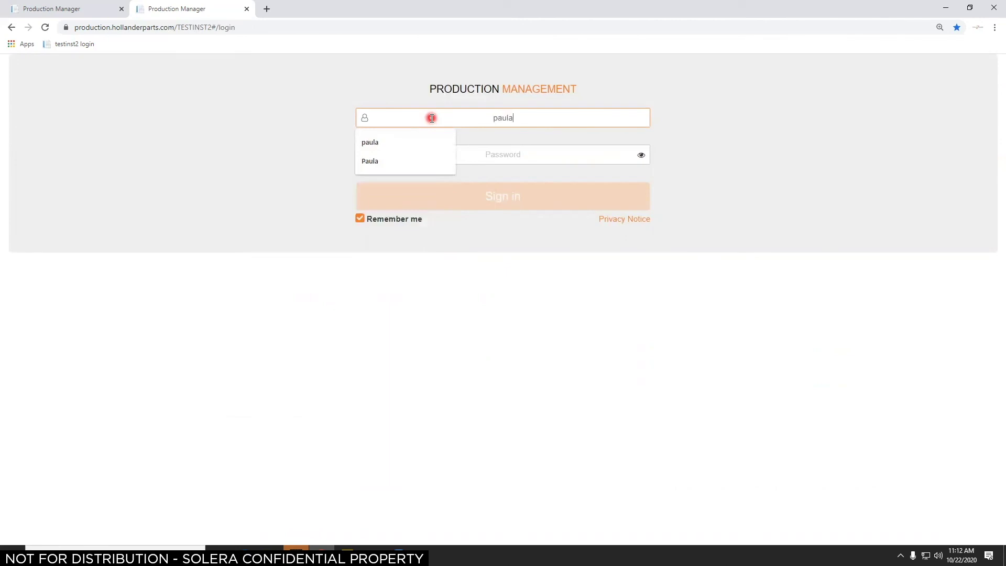
{"action": "key", "text": "Tab"}
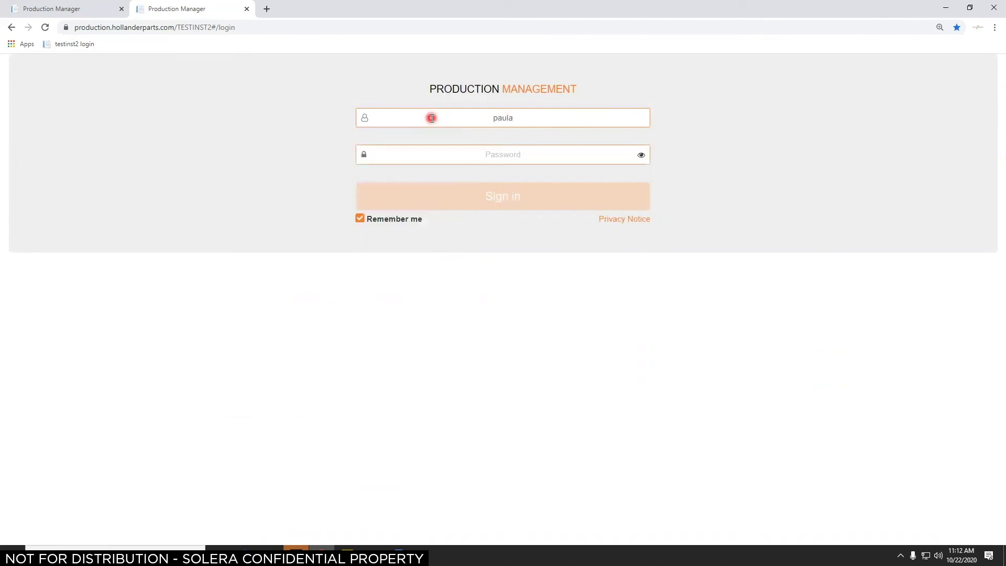
{"action": "type", "text": "••••••"}
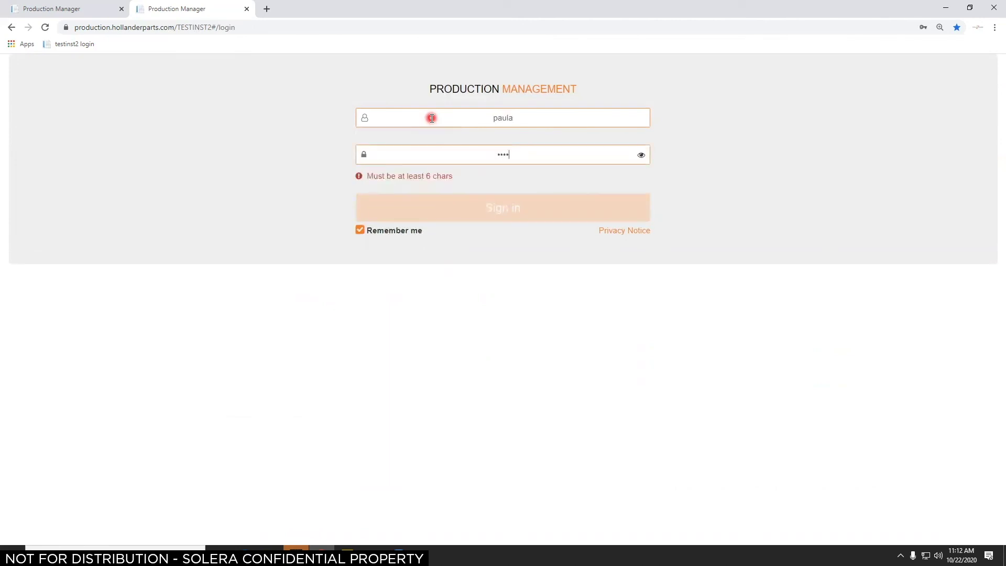
{"action": "key", "text": "Return"}
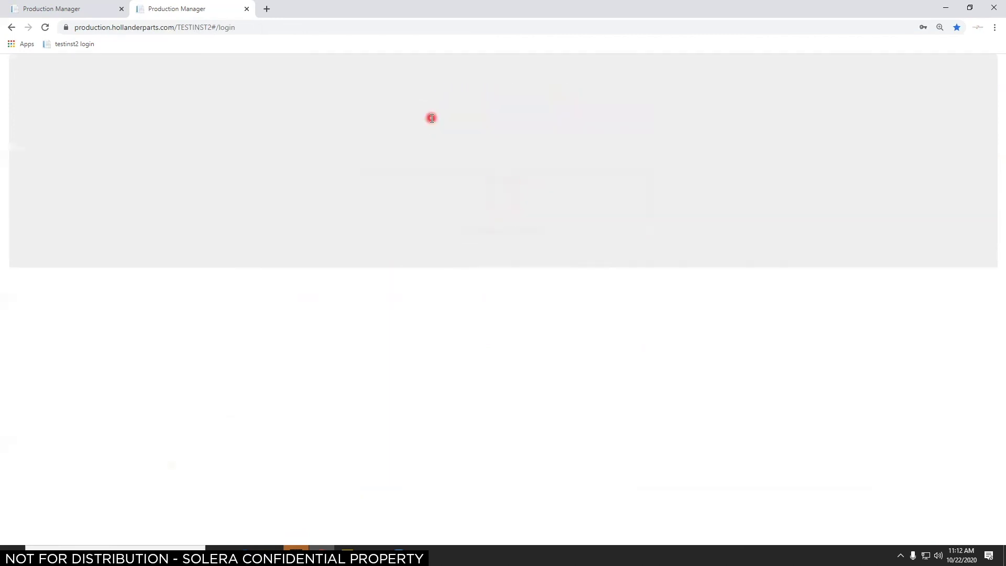
{"action": "mouse_move", "coordinate": [431, 119]}
{"action": "left_mouse_down"}
{"action": "mouse_move", "coordinate": [272, 155]}
{"action": "mouse_move", "coordinate": [32, 153]}
{"action": "mouse_move", "coordinate": [163, 151]}
{"action": "left_mouse_up"}
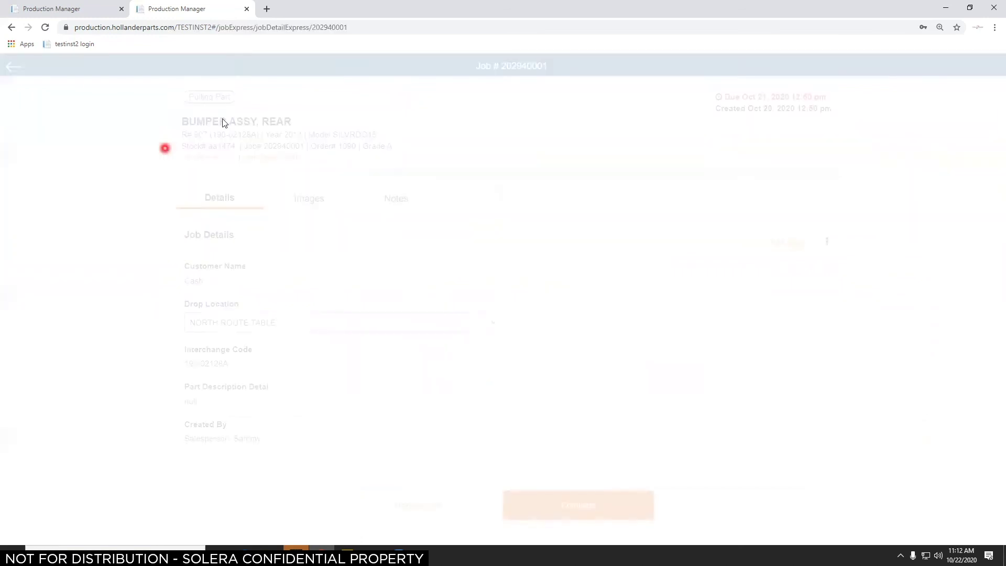
Step: Navigate from the job details back to the Express Picklist
{"action": "left_click", "coordinate": [13, 66]}
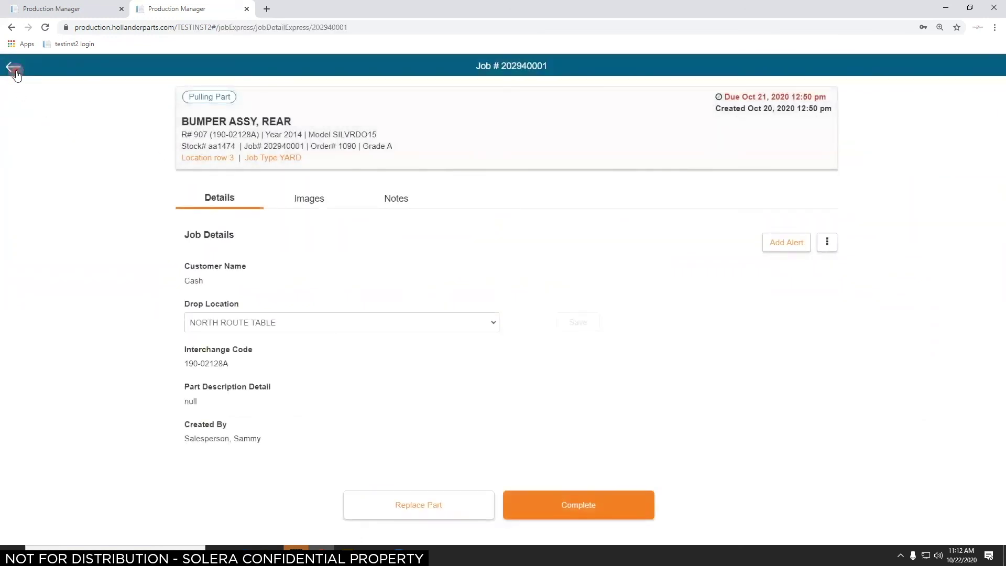
{"action": "left_click", "coordinate": [16, 73]}
{"action": "left_click", "coordinate": [25, 154]}
{"action": "left_click", "coordinate": [24, 126]}
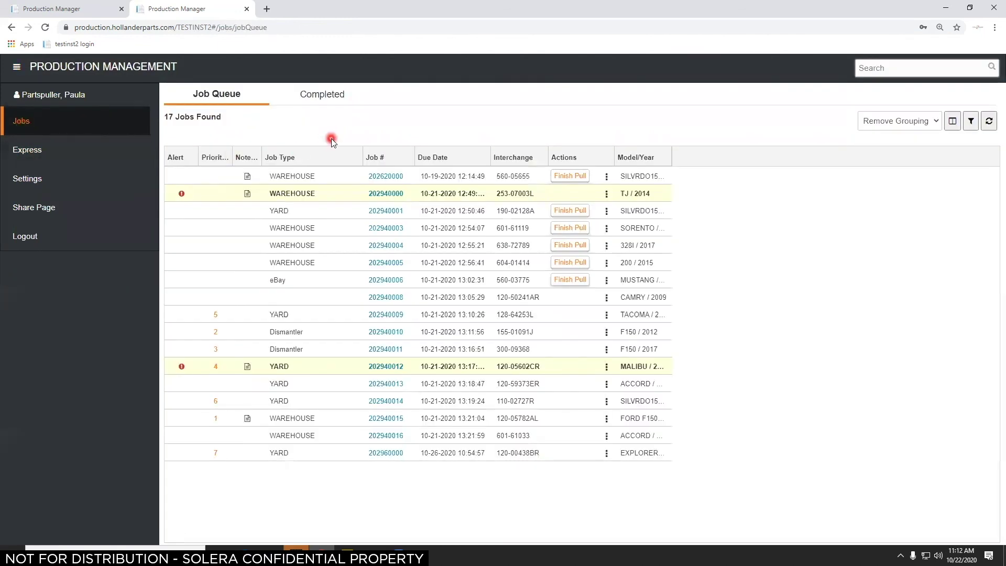
{"action": "left_click", "coordinate": [35, 151]}
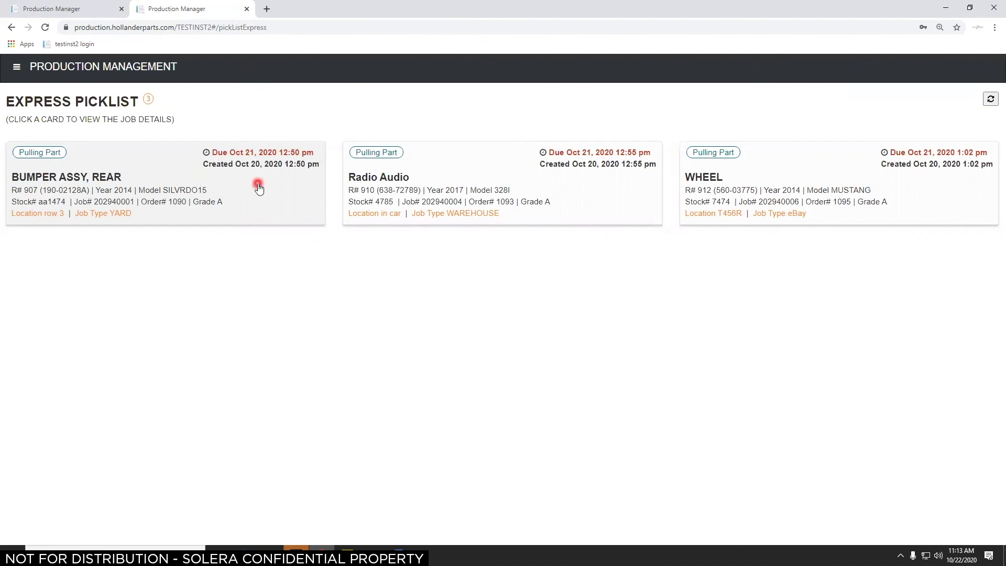
Step: Review the WHEEL job's images, mark job 202940006 completed, and dismiss the print prompt
{"action": "left_click", "coordinate": [777, 166]}
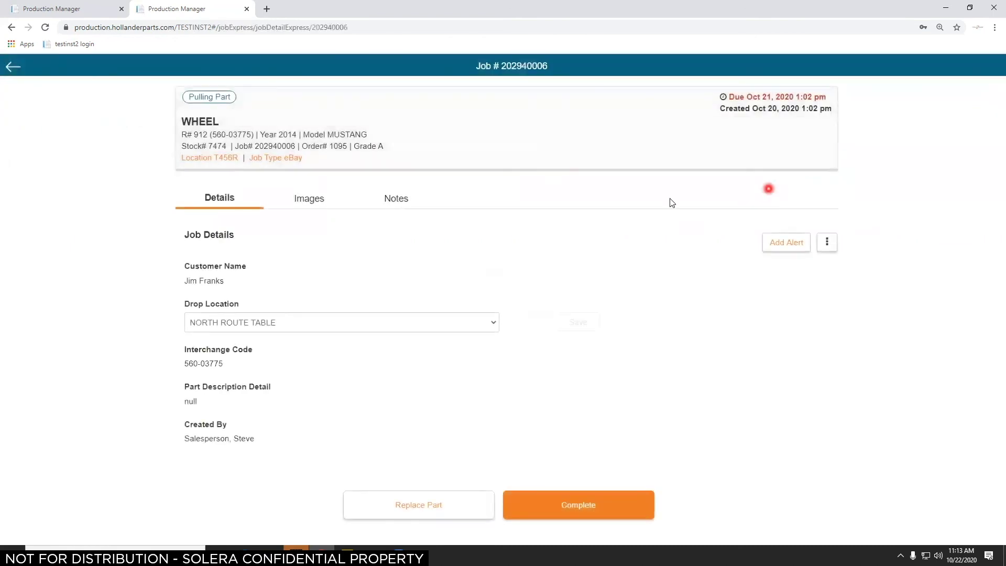
{"action": "left_click", "coordinate": [307, 199]}
{"action": "left_click", "coordinate": [631, 503]}
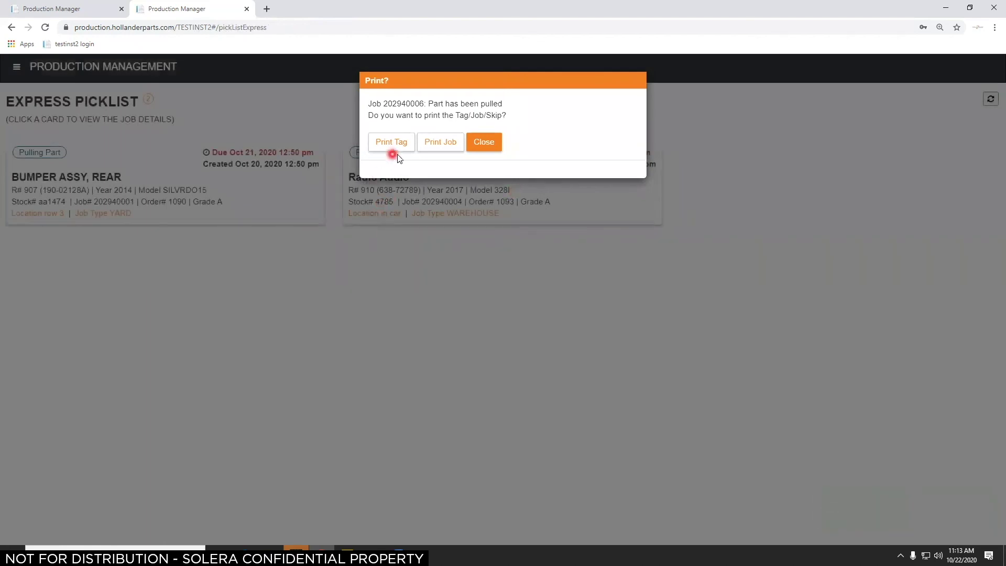
{"action": "left_click", "coordinate": [452, 152]}
{"action": "left_click", "coordinate": [491, 143]}
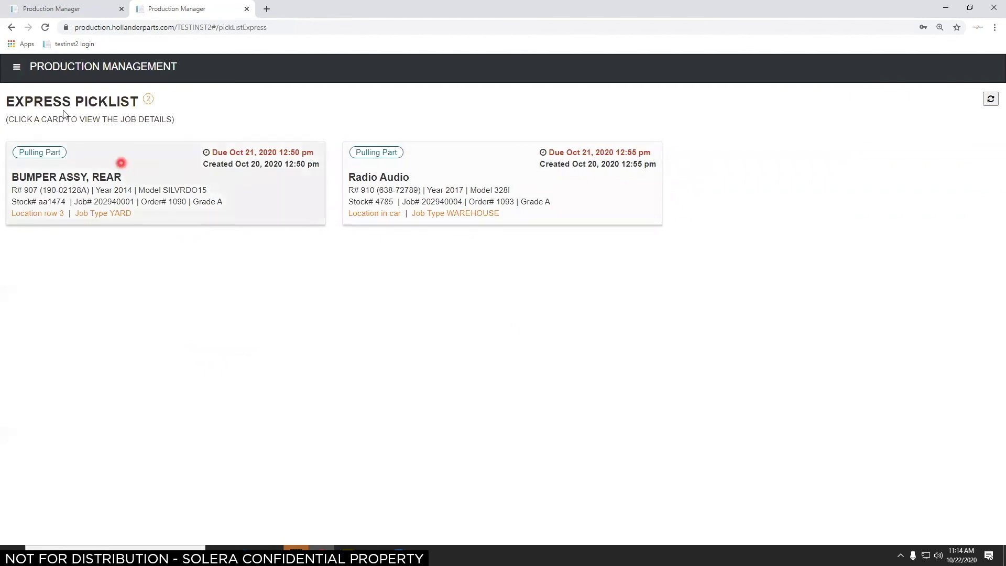
{"action": "left_click", "coordinate": [15, 69]}
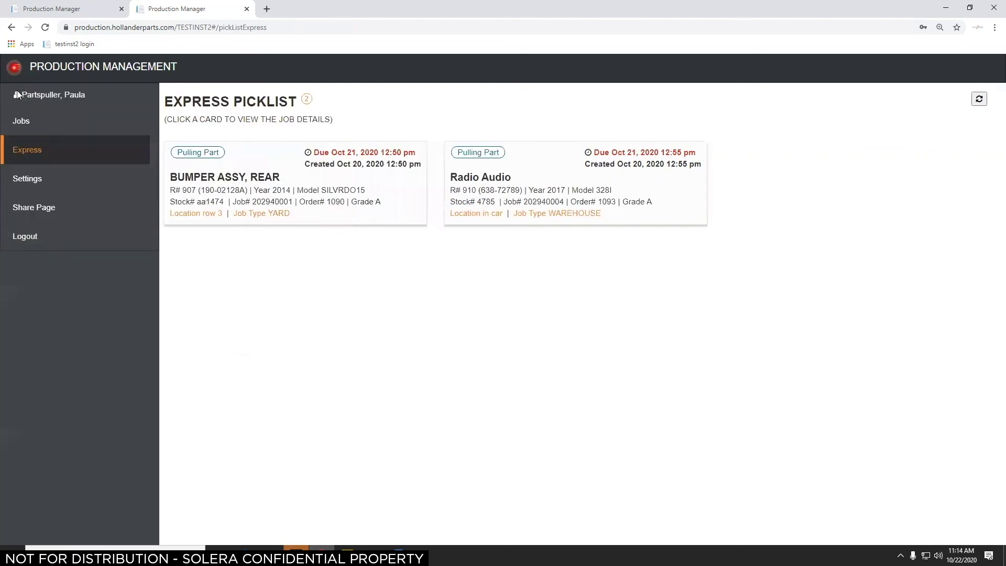
Step: Start the pull for side view mirror job 202940009 and confirm it on the Express Picklist
{"action": "left_click", "coordinate": [21, 122]}
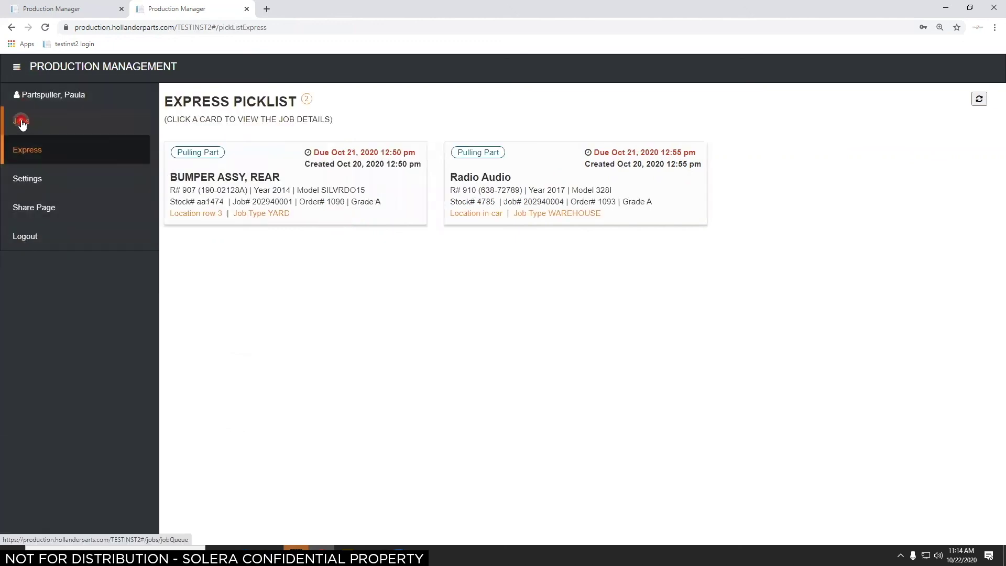
{"action": "left_click", "coordinate": [576, 316]}
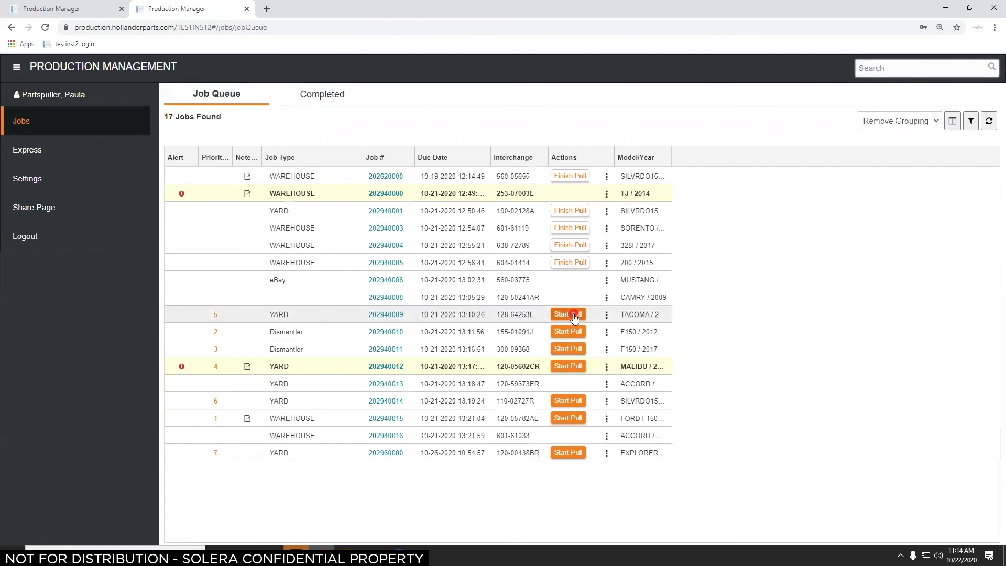
{"action": "left_click", "coordinate": [608, 313]}
{"action": "left_click", "coordinate": [586, 316]}
{"action": "left_click", "coordinate": [360, 256]}
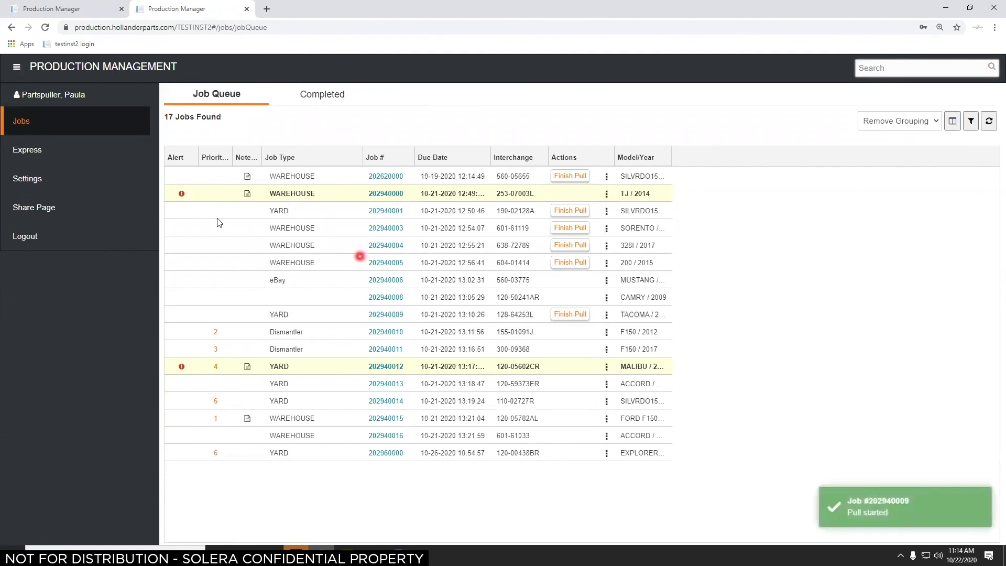
{"action": "left_click", "coordinate": [32, 151]}
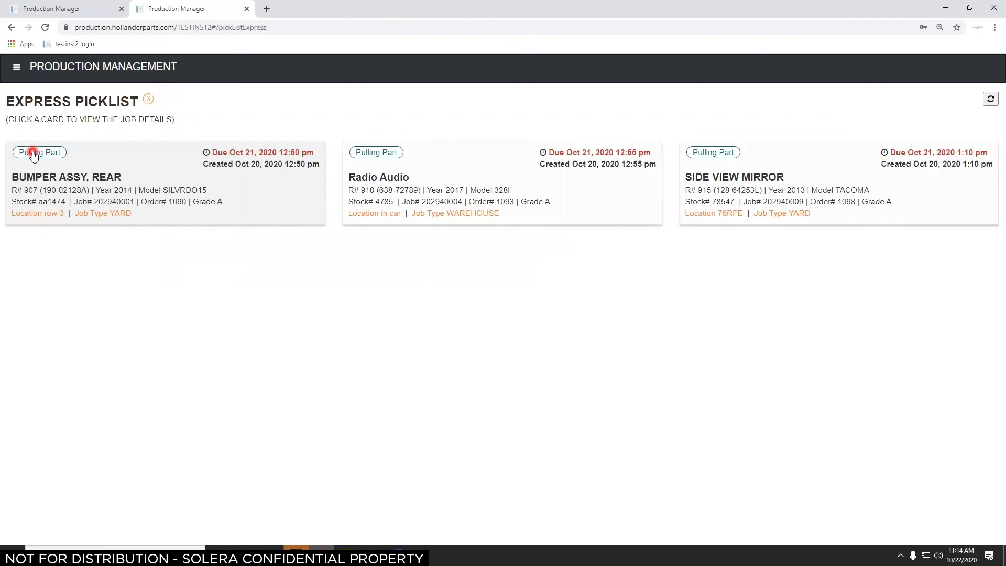
{"action": "left_click", "coordinate": [16, 66]}
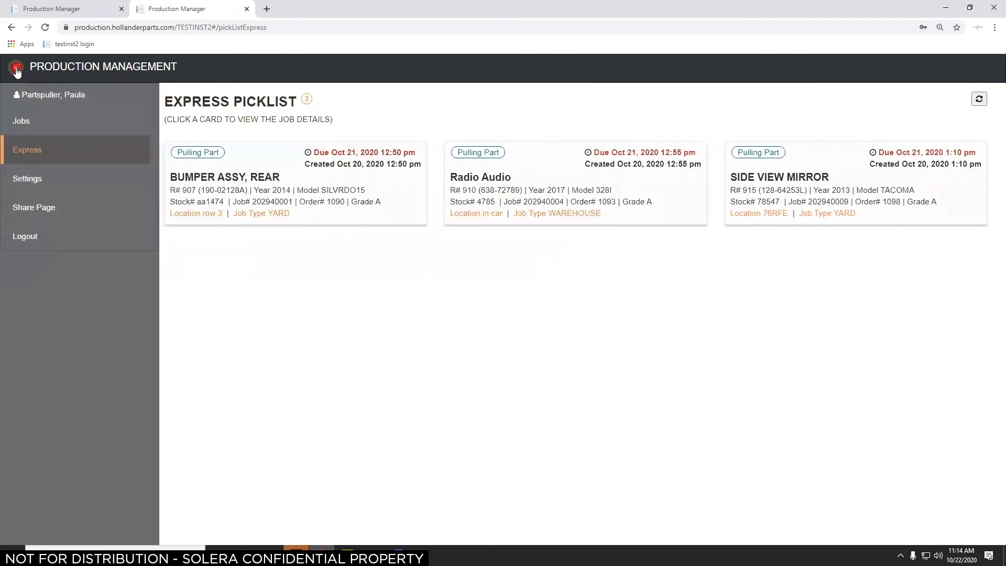
Step: Log out, sign in under another user account, and open the 17-job Job Queue
{"action": "left_click", "coordinate": [15, 237]}
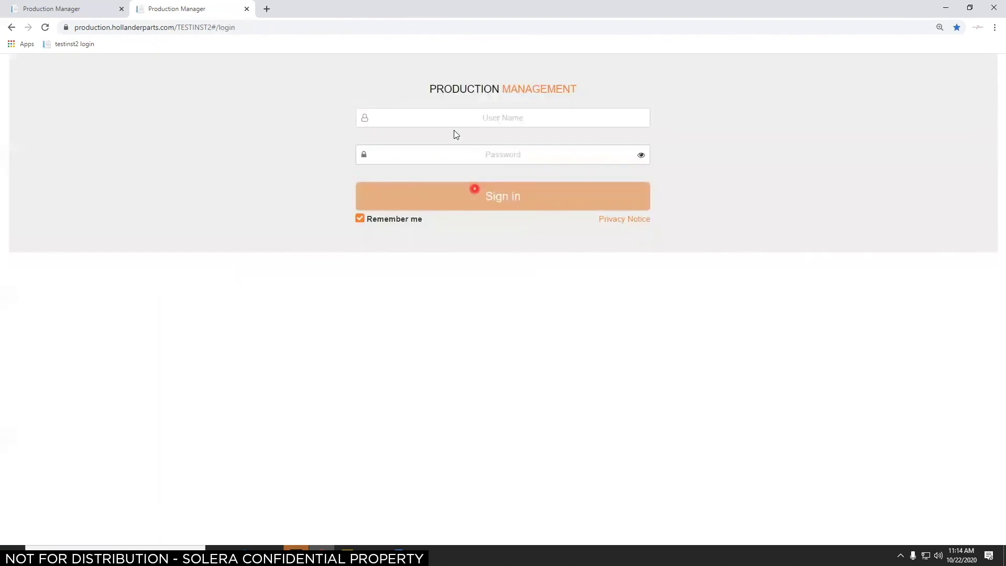
{"action": "left_click", "coordinate": [448, 115]}
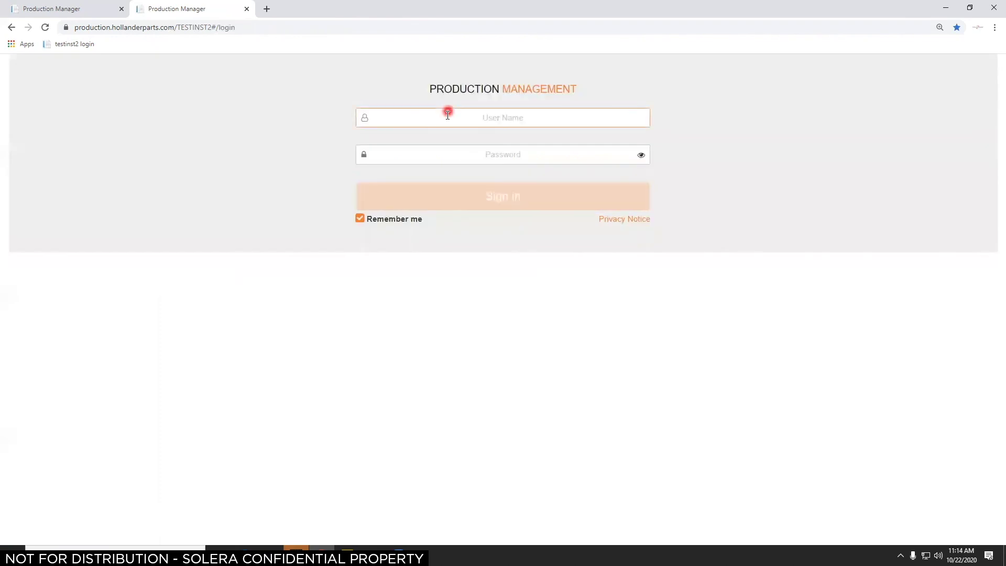
{"action": "left_click", "coordinate": [446, 118]}
{"action": "type", "text": "miketest"}
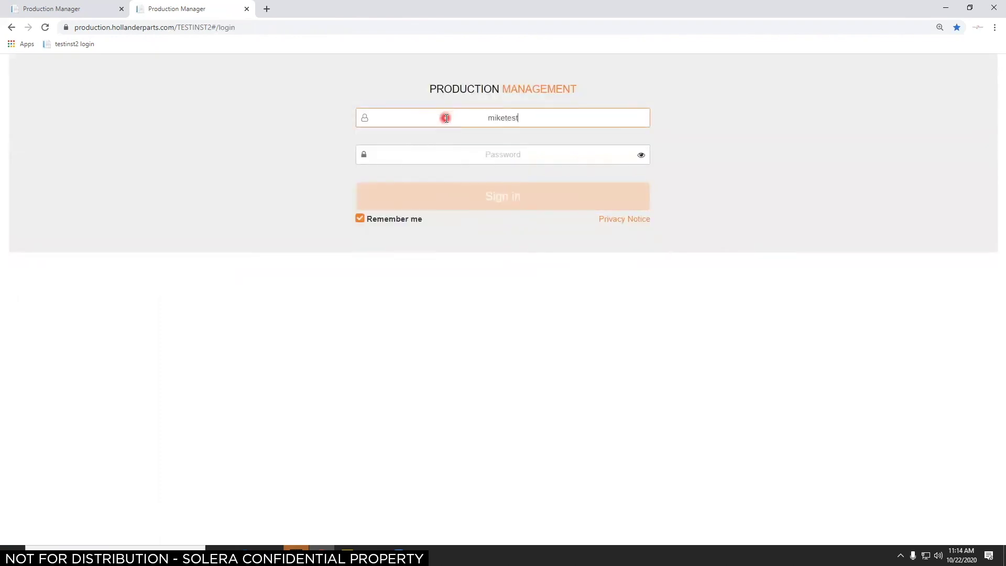
{"action": "key", "text": "Tab"}
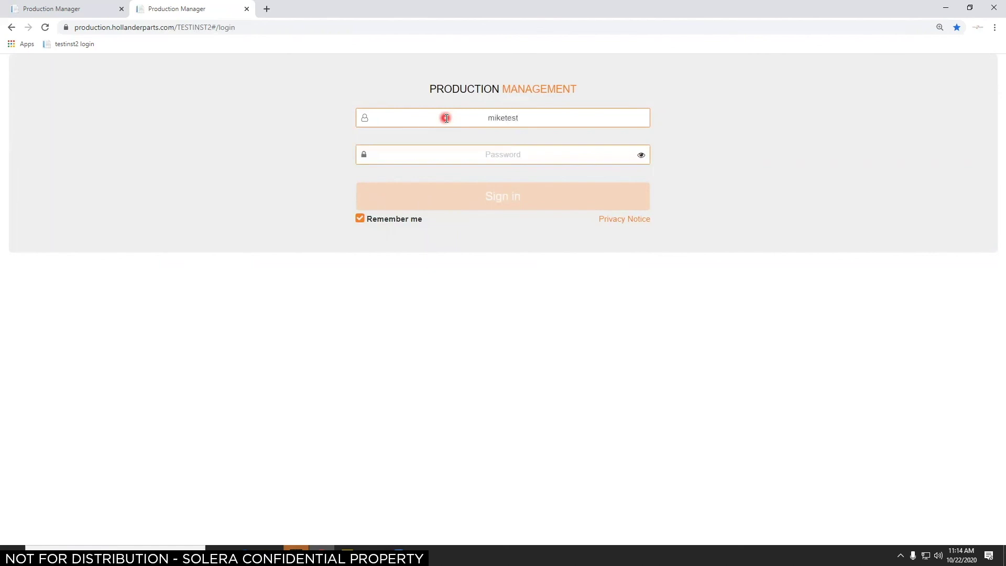
{"action": "type", "text": "••••••"}
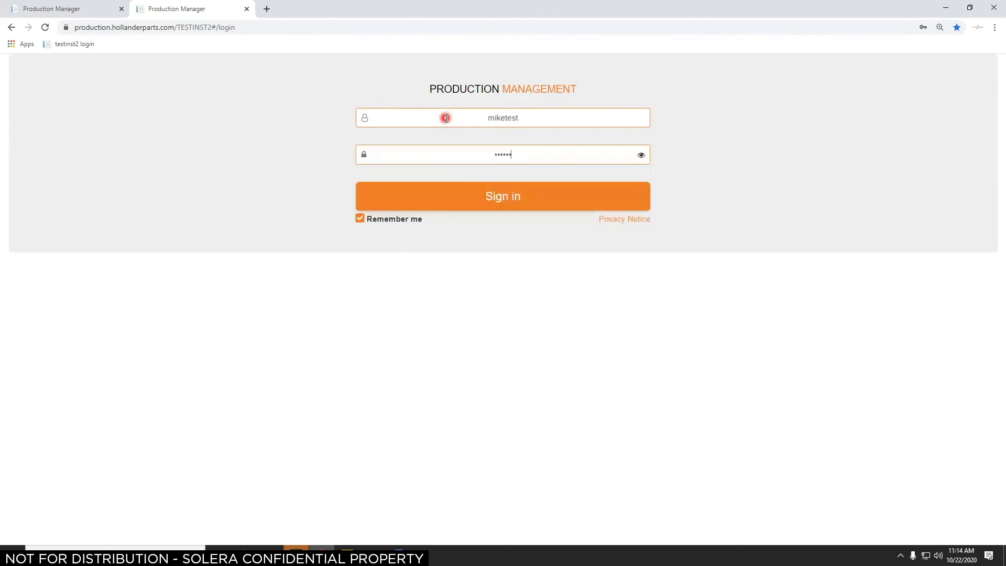
{"action": "key", "text": "Return"}
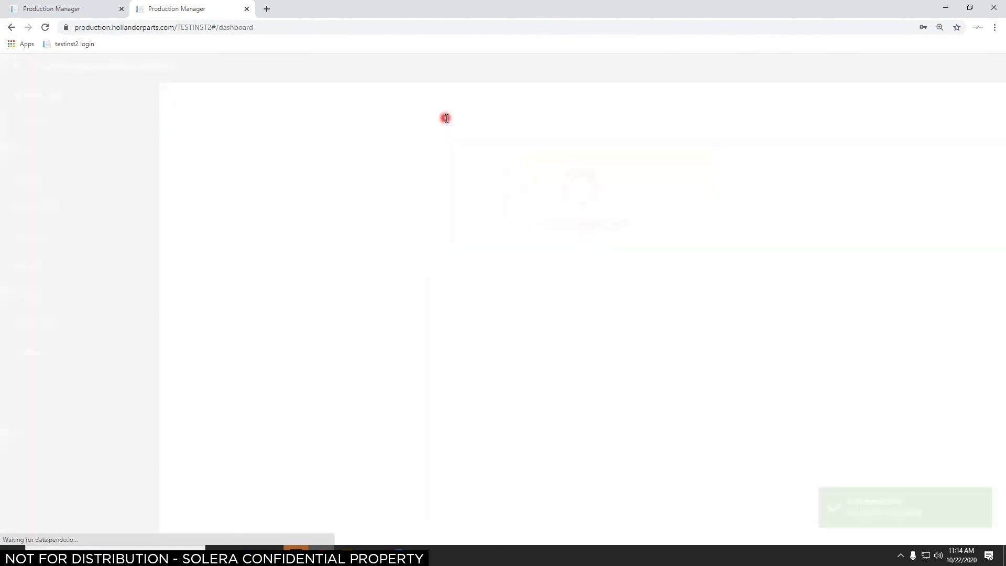
{"action": "left_click", "coordinate": [21, 151]}
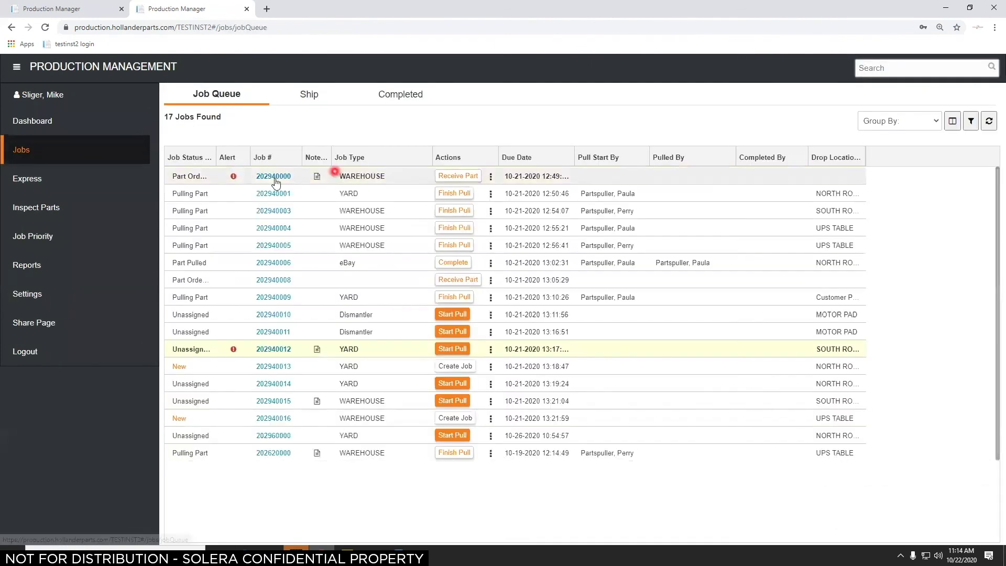
Step: Assign job 202940010 to the tech with 3 remaining, after checking 202940000's actions
{"action": "left_click", "coordinate": [490, 177]}
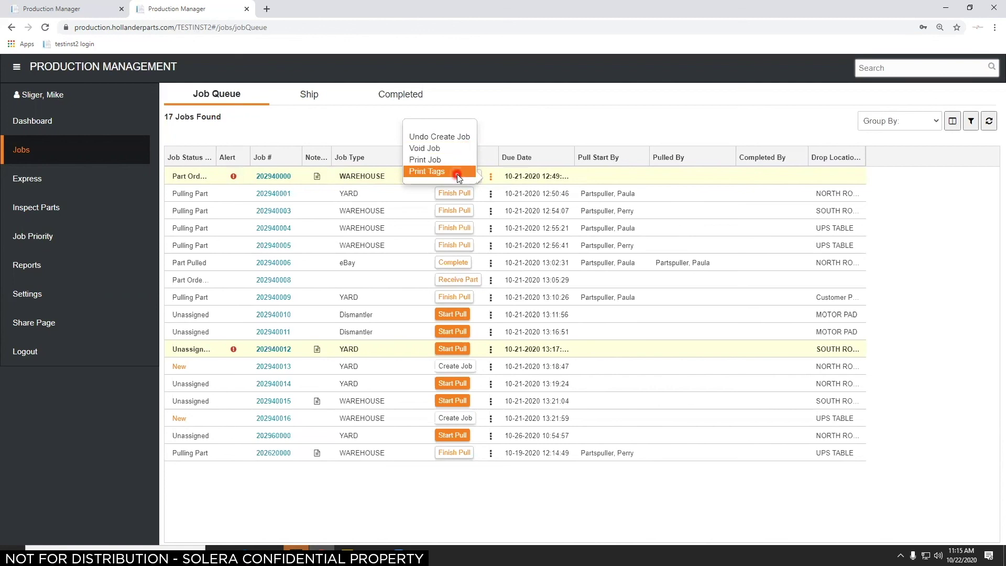
{"action": "left_click", "coordinate": [541, 129]}
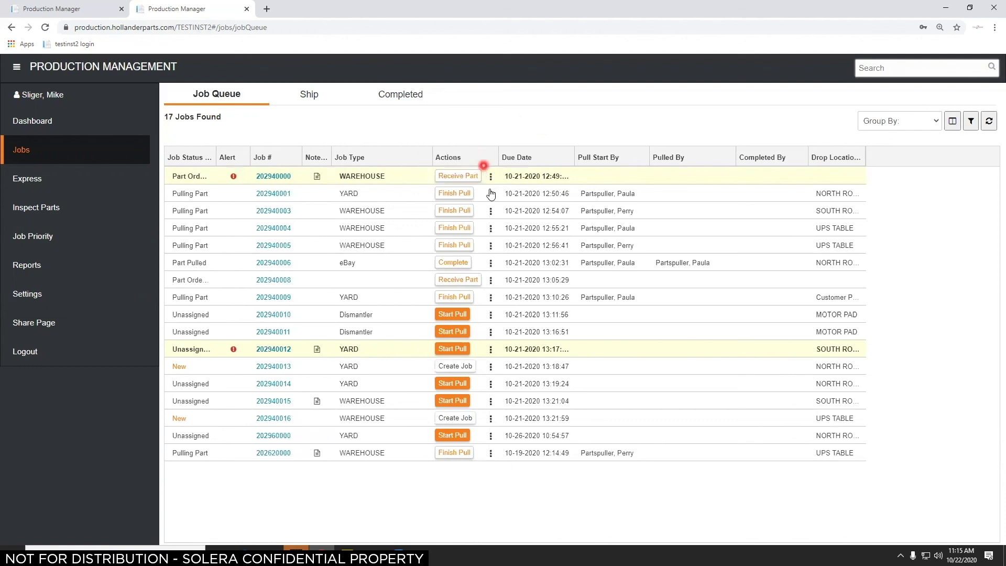
{"action": "left_click", "coordinate": [490, 315]}
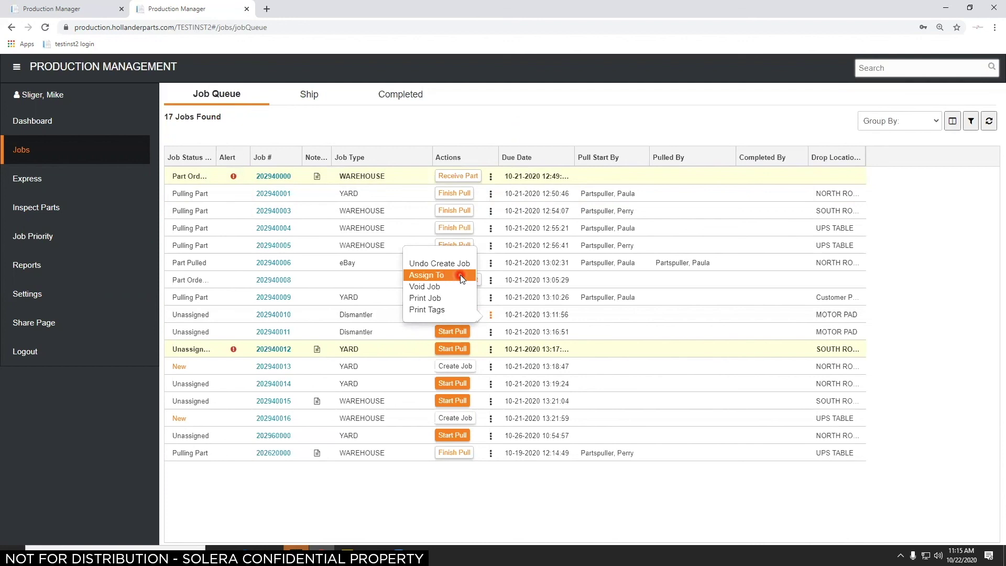
{"action": "left_click", "coordinate": [460, 275]}
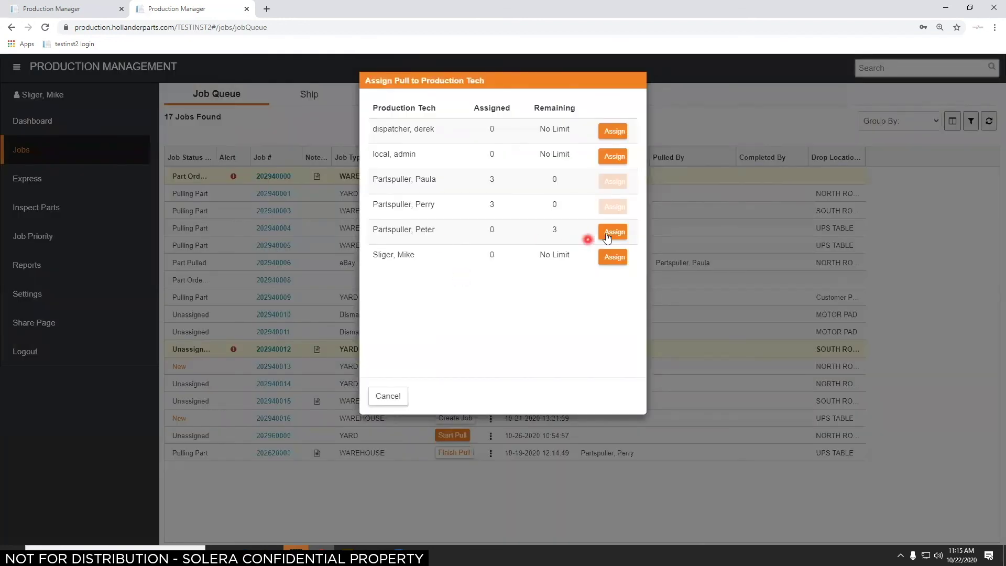
{"action": "left_click", "coordinate": [612, 233]}
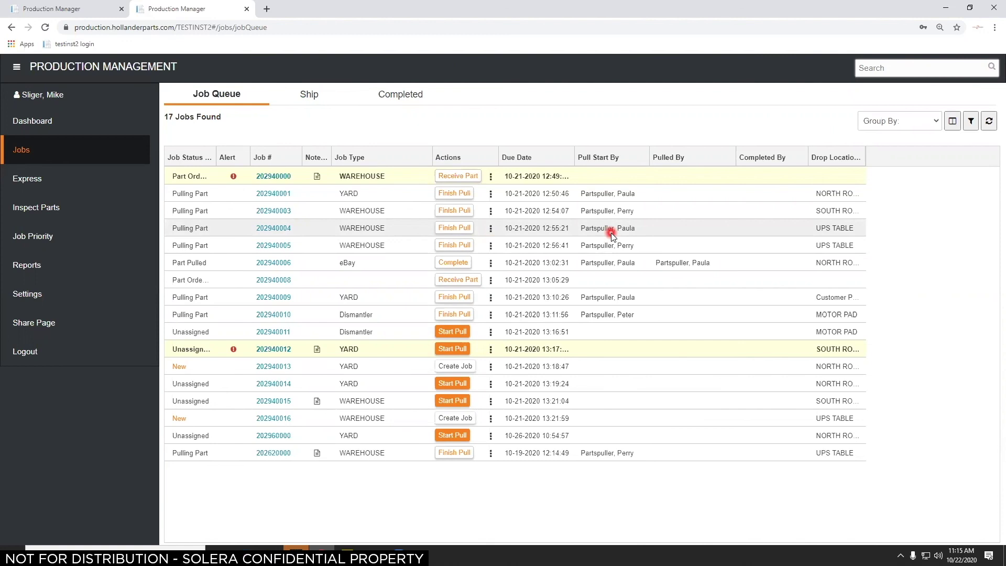
Step: Preview job 202940009's print sheet with image thumbnails, close it, and go to Inspect Parts
{"action": "left_click", "coordinate": [492, 298]}
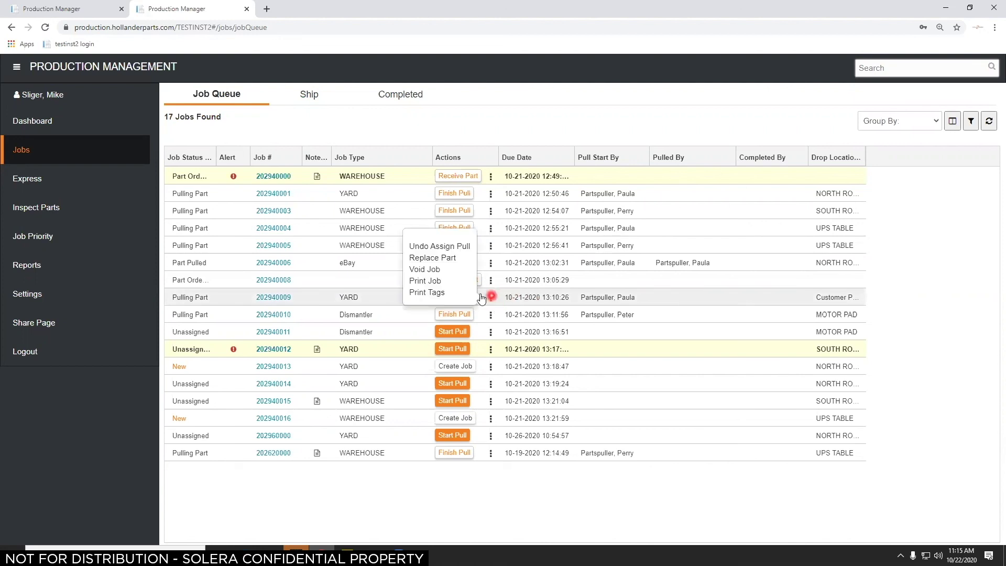
{"action": "left_click", "coordinate": [449, 280]}
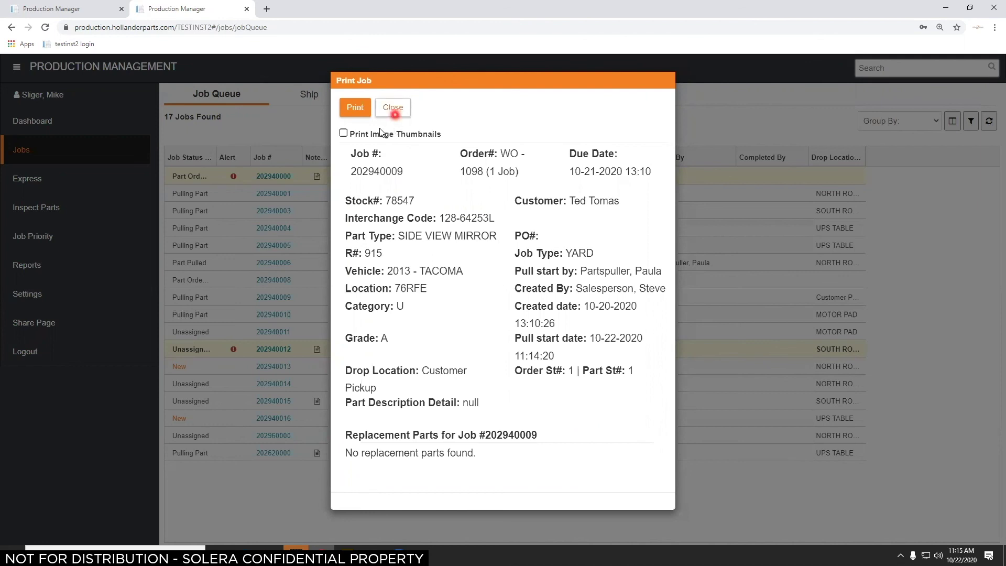
{"action": "left_click", "coordinate": [342, 133]}
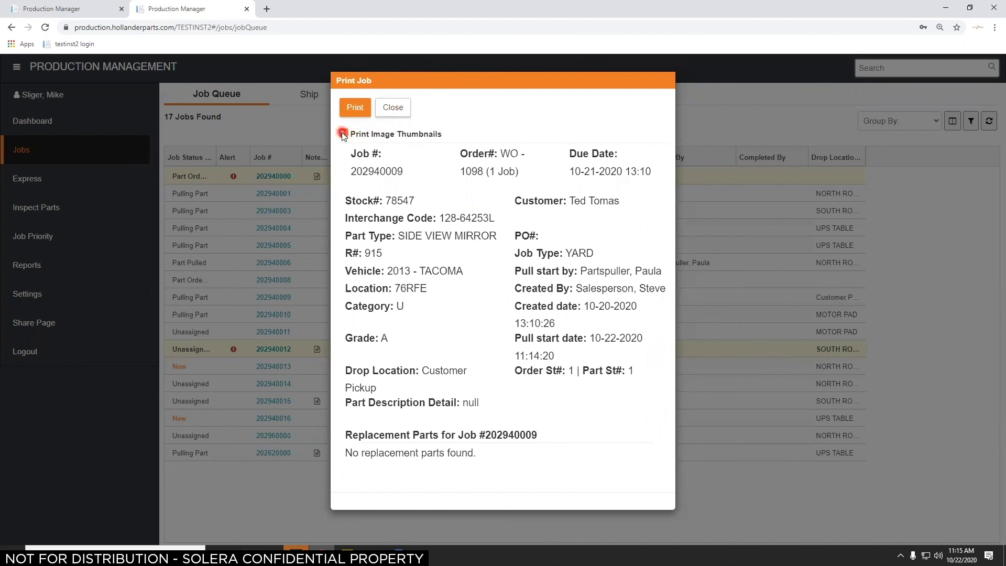
{"action": "left_click", "coordinate": [476, 125]}
{"action": "left_click", "coordinate": [408, 104]}
{"action": "left_click", "coordinate": [393, 108]}
{"action": "left_click", "coordinate": [409, 108]}
{"action": "left_click", "coordinate": [398, 109]}
{"action": "left_click", "coordinate": [402, 109]}
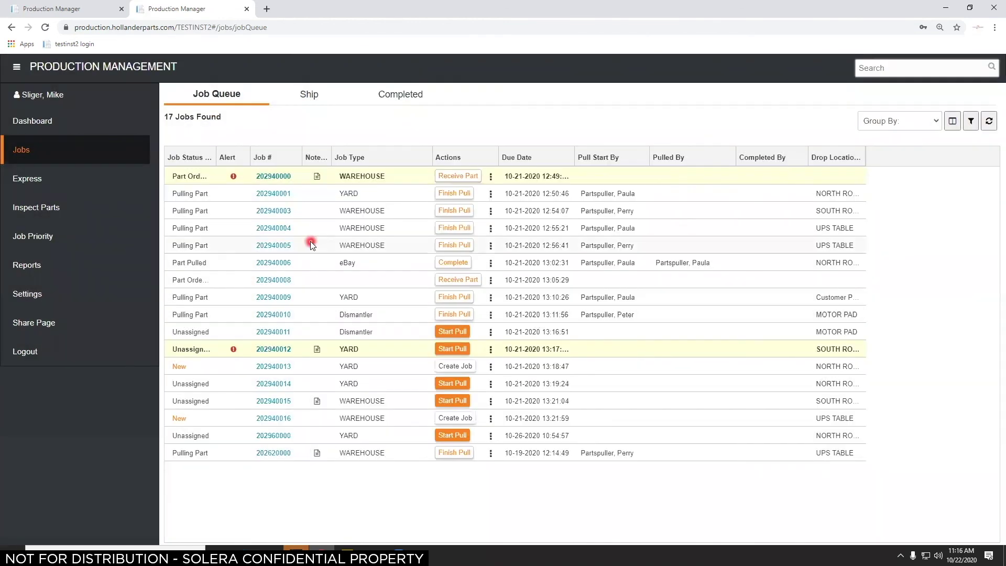
{"action": "left_click", "coordinate": [110, 207]}
{"action": "left_click", "coordinate": [44, 206]}
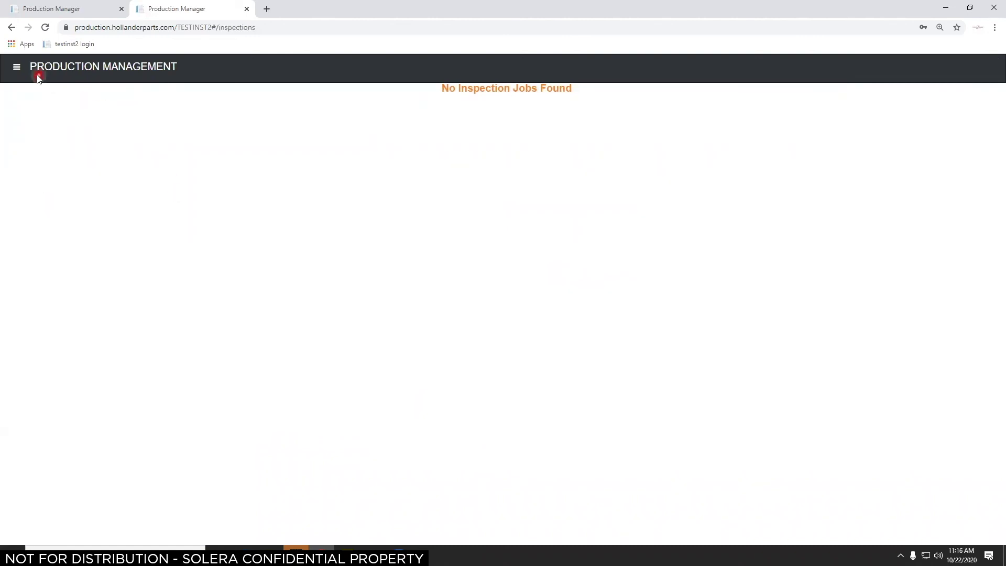
Step: Search the queue for 114, receive and complete job 202940008, and check its history
{"action": "left_click", "coordinate": [19, 68]}
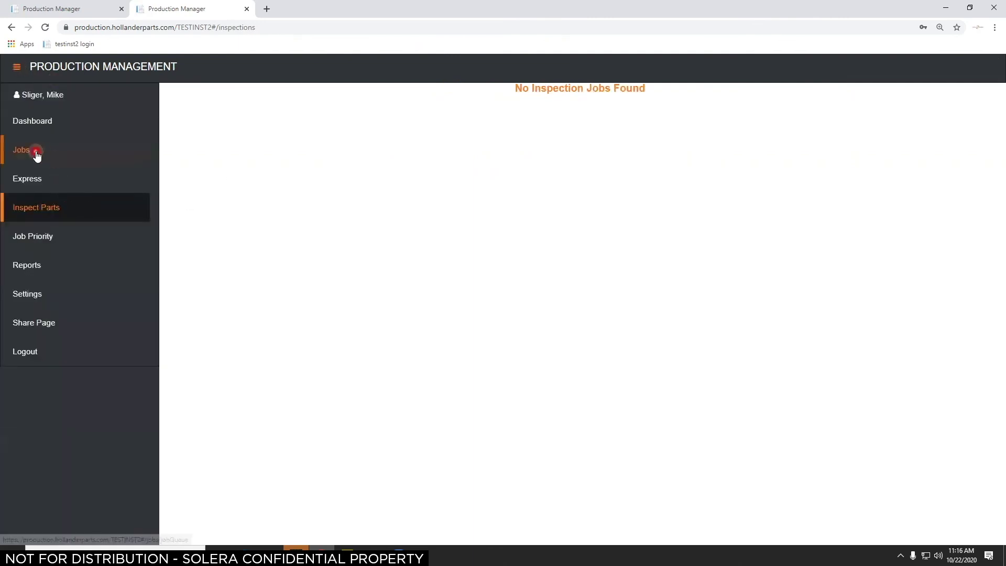
{"action": "left_click", "coordinate": [63, 153]}
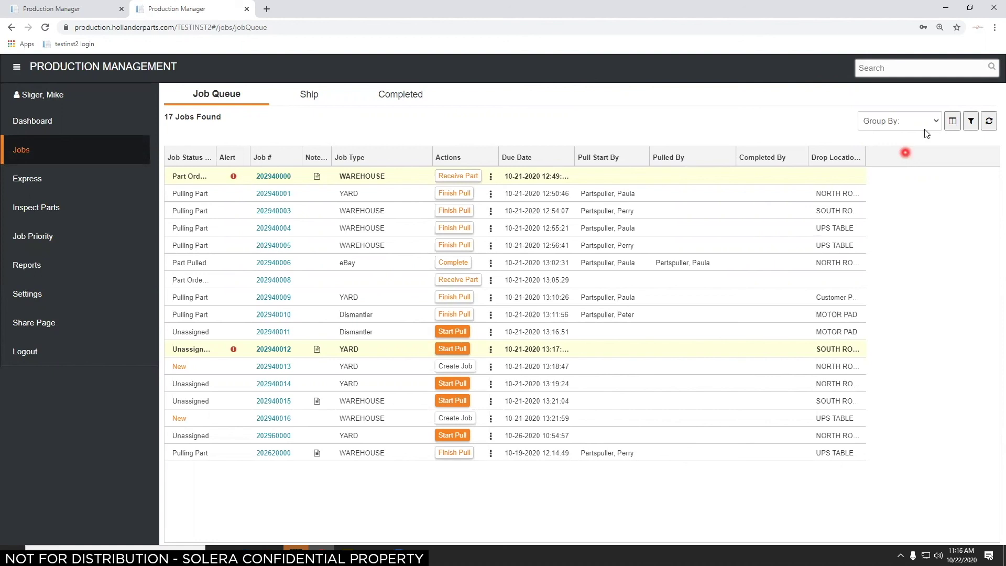
{"action": "left_click", "coordinate": [974, 75]}
{"action": "type", "text": "114"}
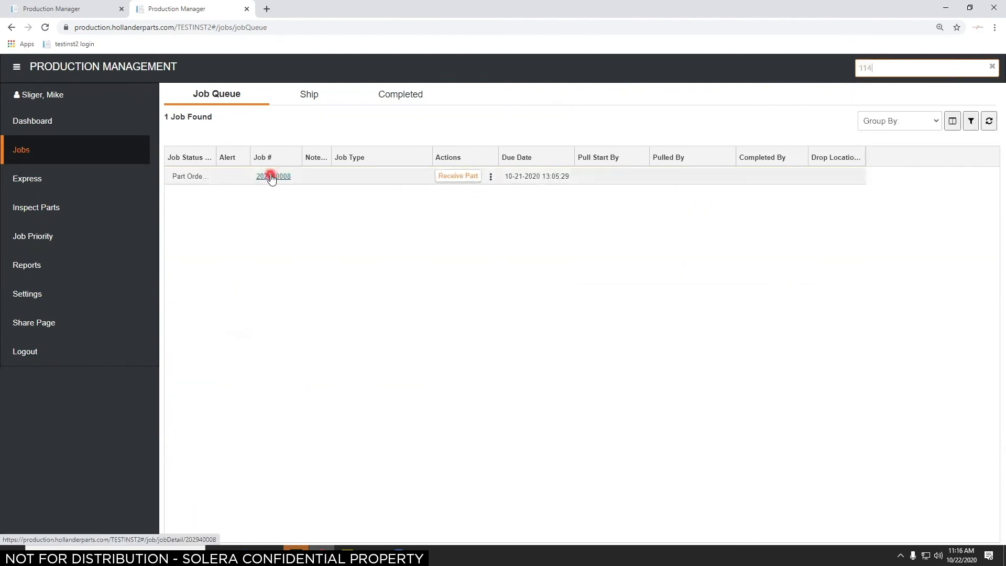
{"action": "left_click", "coordinate": [473, 178]}
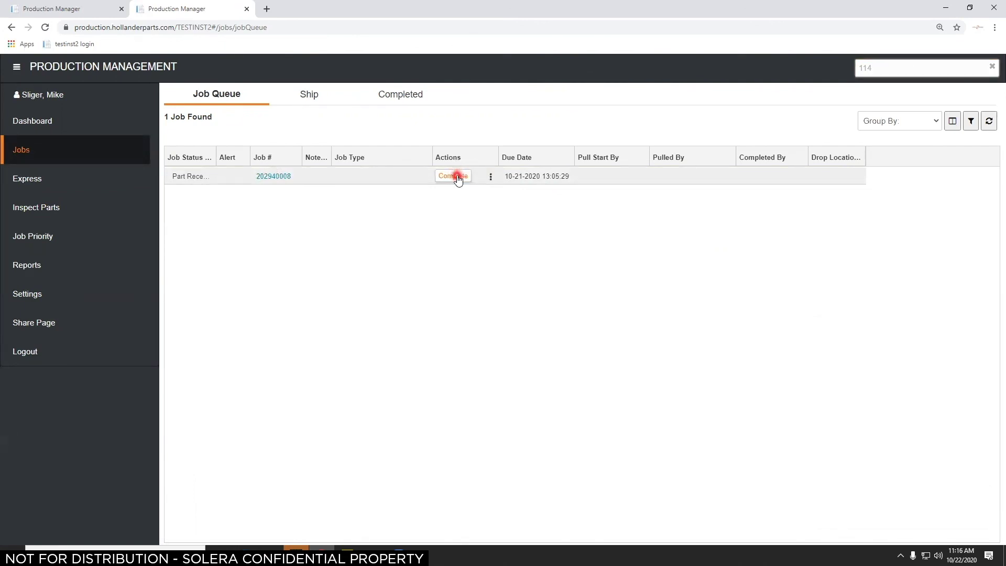
{"action": "left_click", "coordinate": [457, 179]}
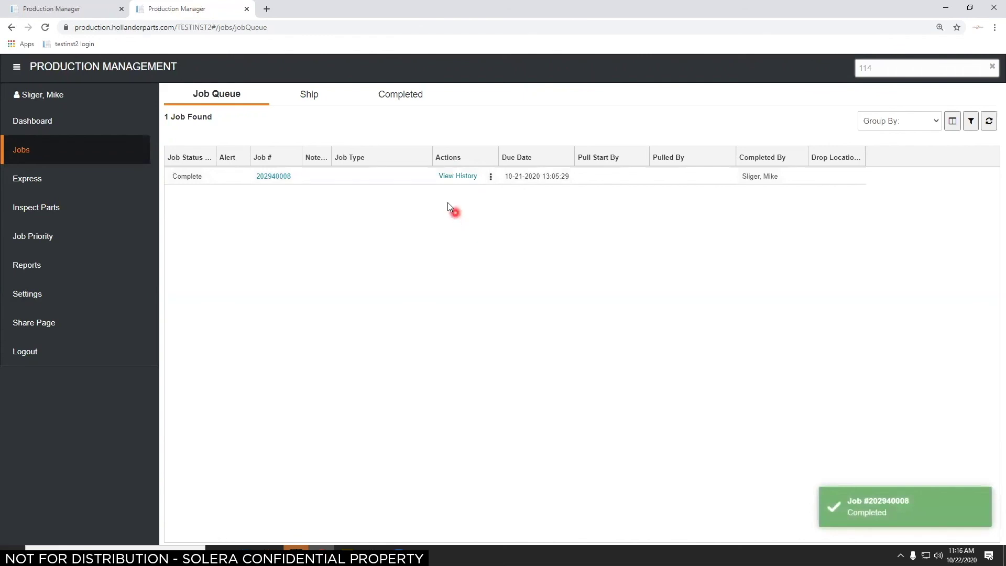
{"action": "left_click", "coordinate": [459, 178]}
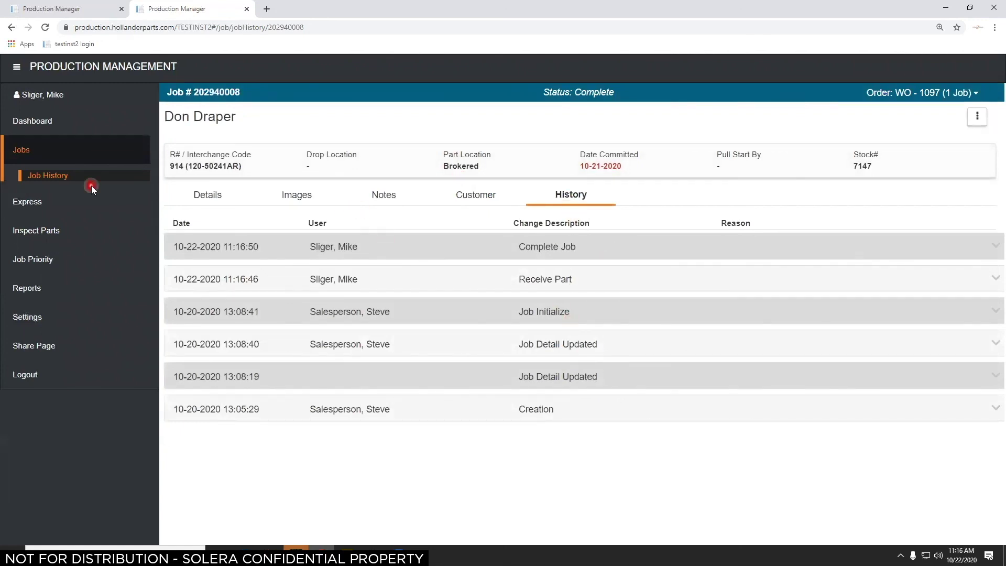
{"action": "left_click", "coordinate": [23, 152]}
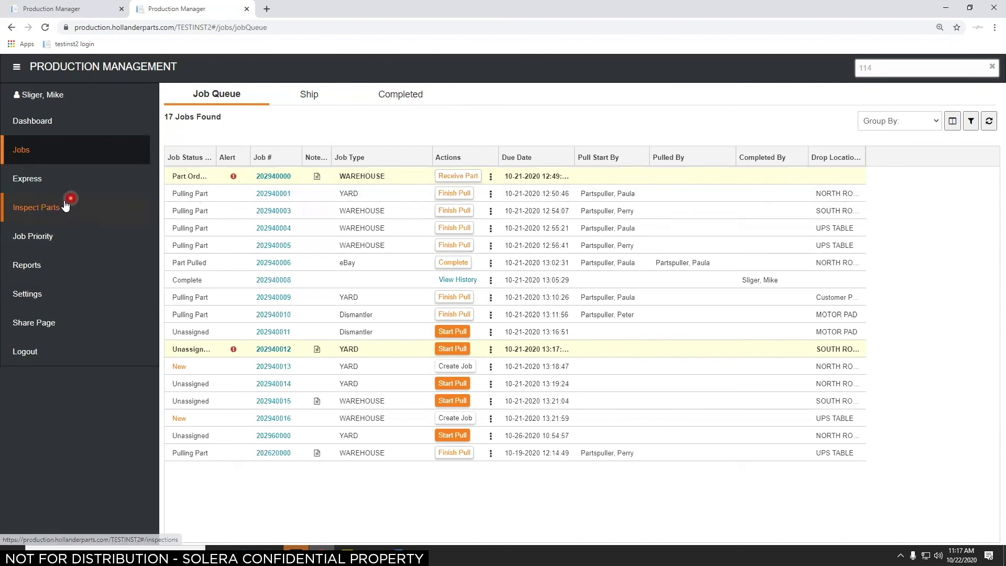
Step: Look at the Job Priority list, then sort the job queue by status
{"action": "left_click", "coordinate": [40, 239]}
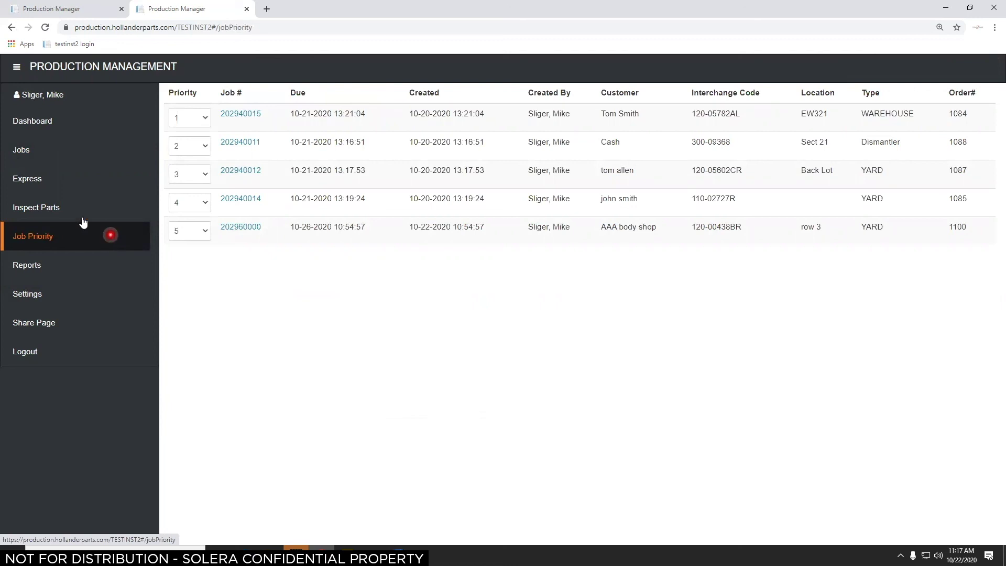
{"action": "left_click", "coordinate": [24, 152]}
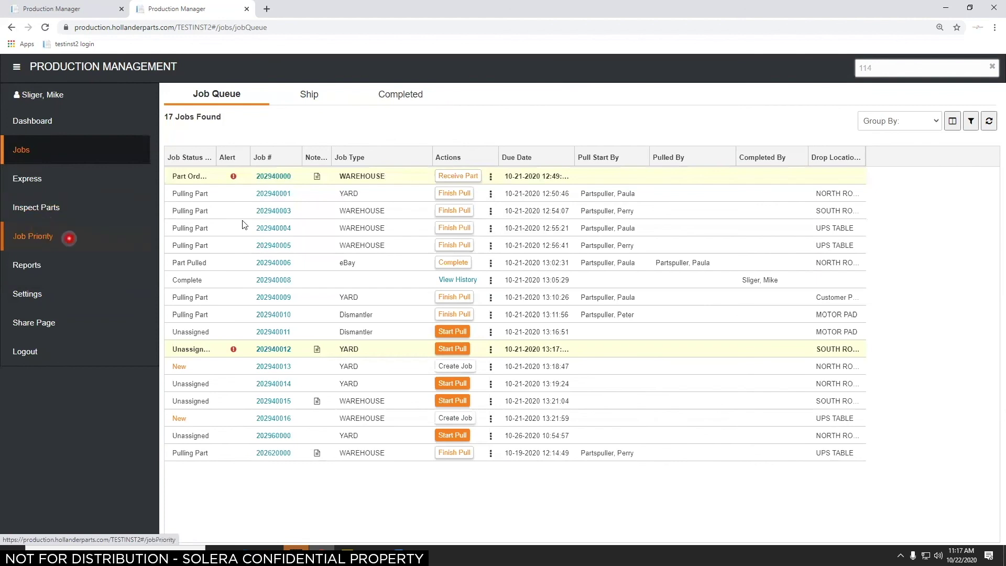
{"action": "left_click", "coordinate": [191, 157]}
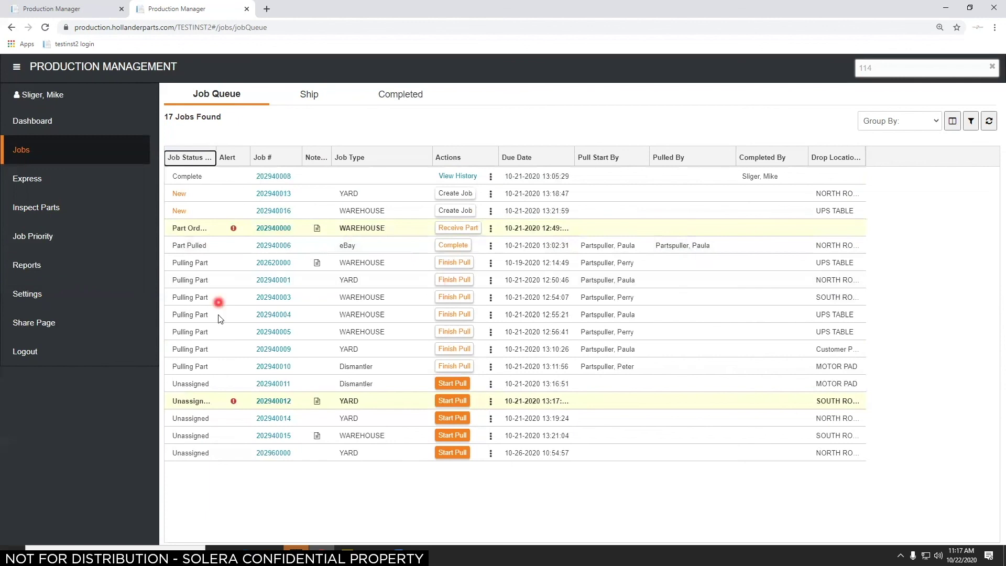
Step: Reprioritize jobs: 202960000 first, 202940015 last, and 202940011 to priority 3
{"action": "left_click", "coordinate": [48, 234]}
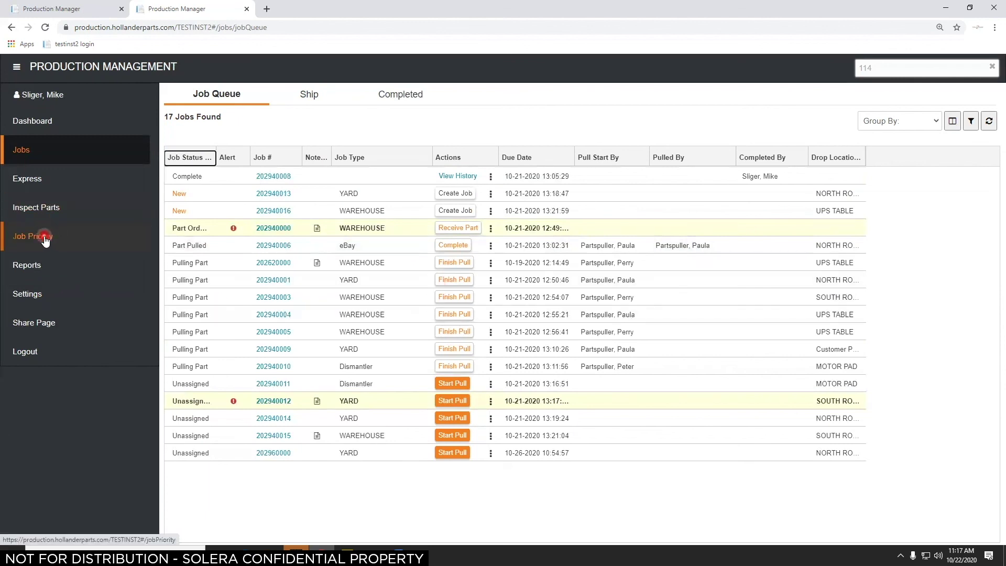
{"action": "left_click", "coordinate": [171, 246]}
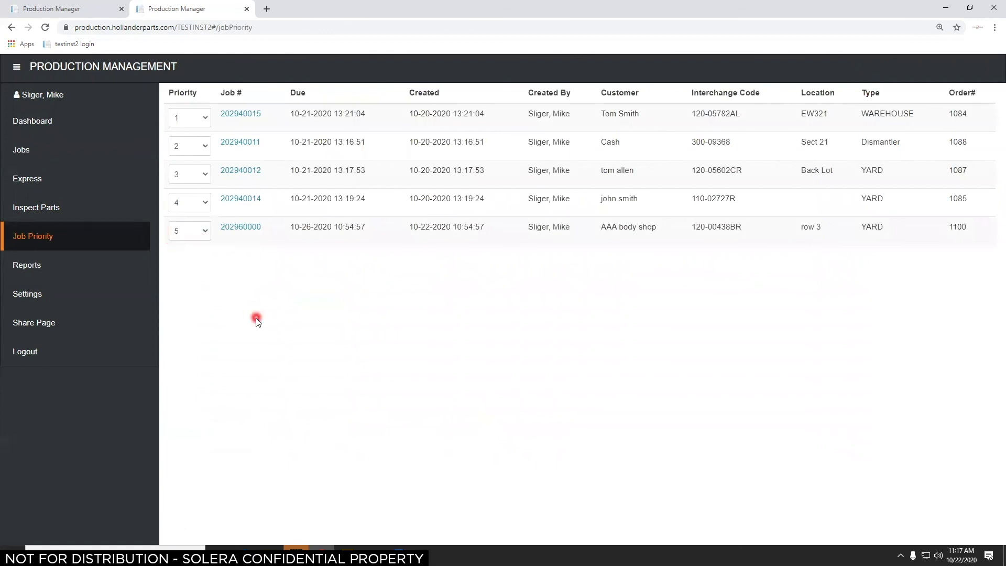
{"action": "left_click", "coordinate": [203, 229]}
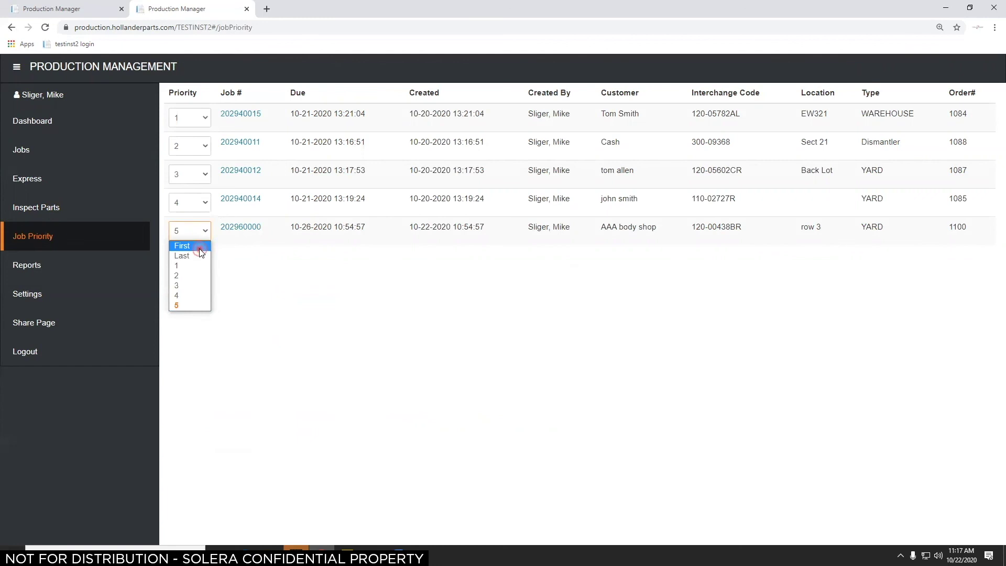
{"action": "left_click", "coordinate": [199, 246]}
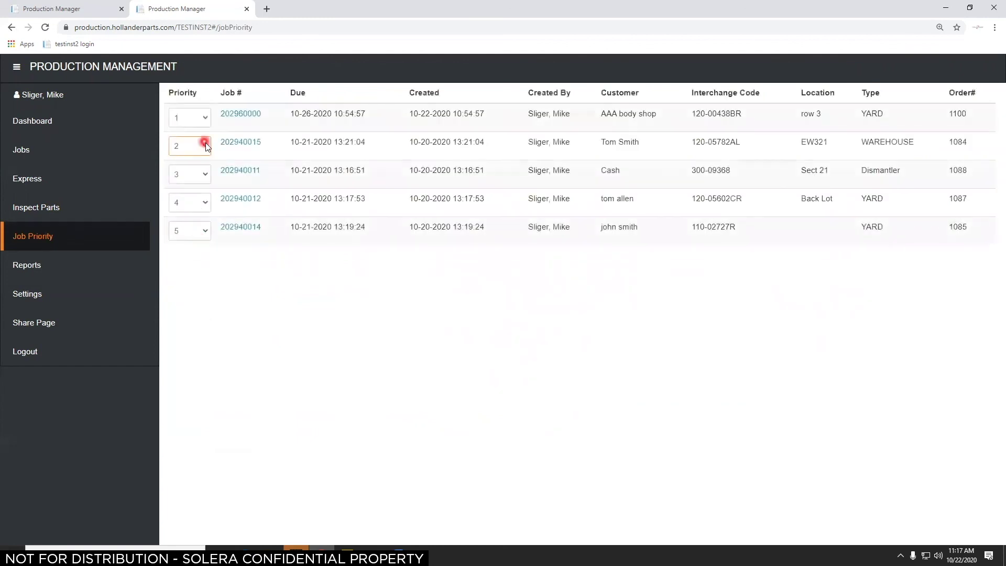
{"action": "left_click", "coordinate": [205, 144]}
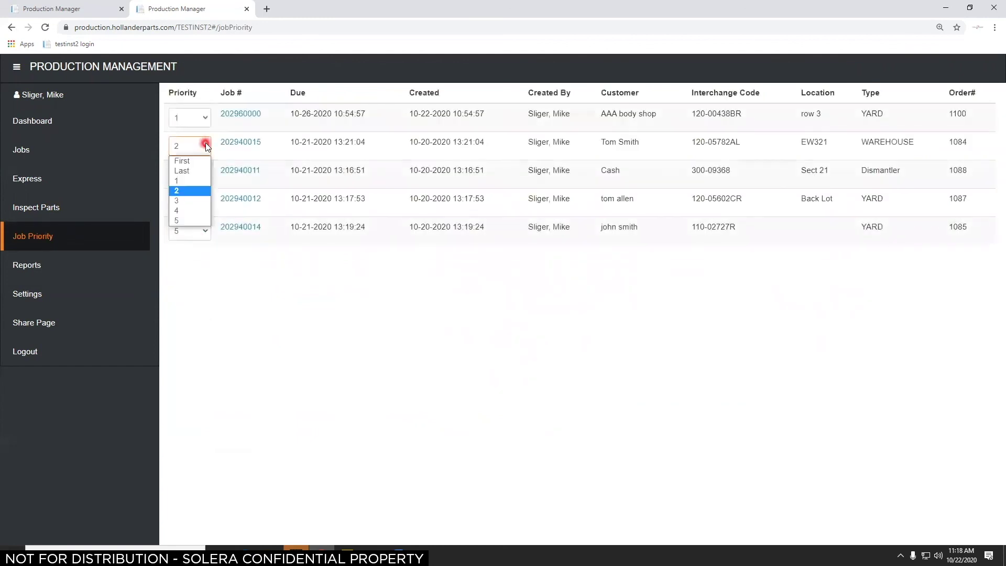
{"action": "left_click", "coordinate": [192, 171]}
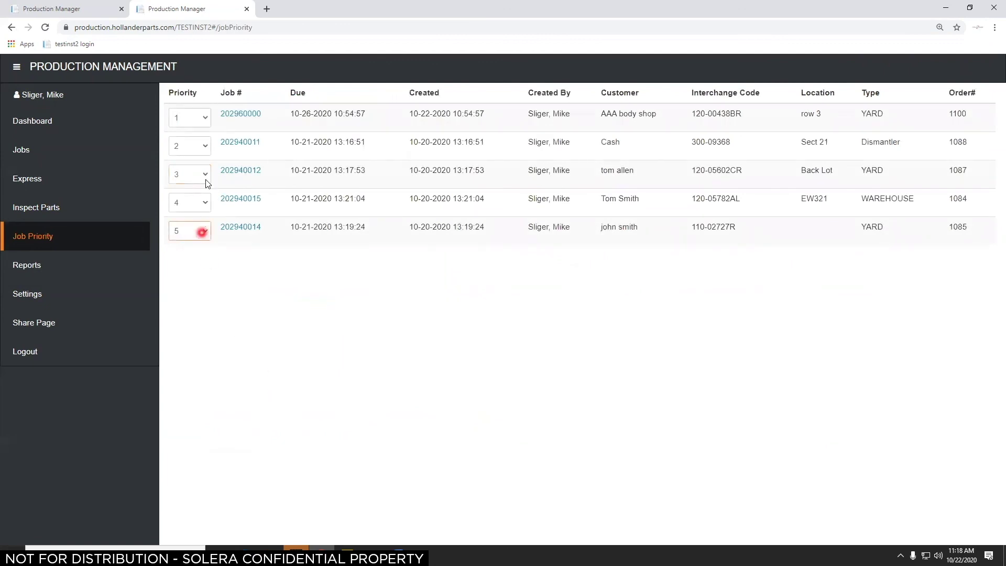
{"action": "left_click", "coordinate": [205, 146]}
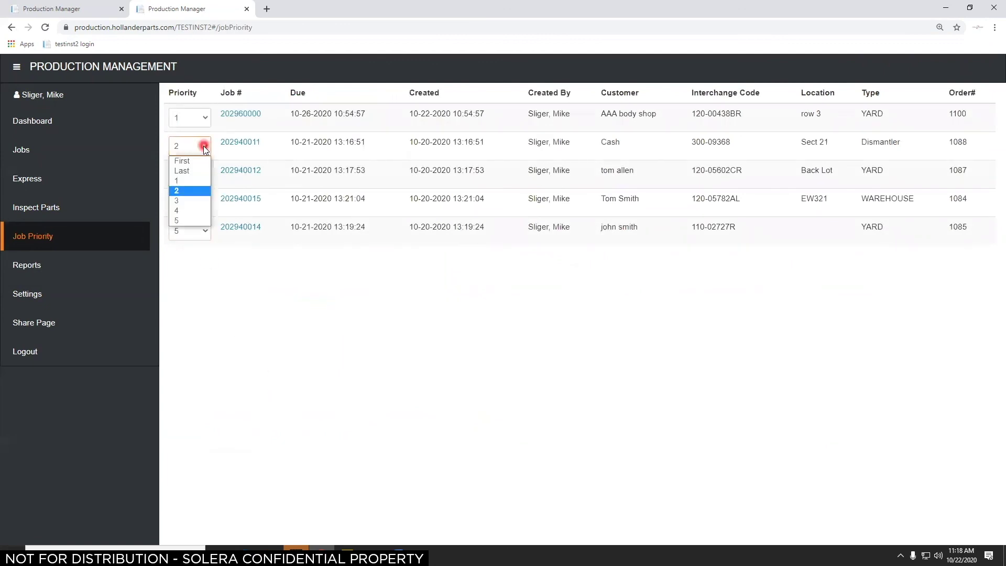
{"action": "left_click", "coordinate": [194, 212]}
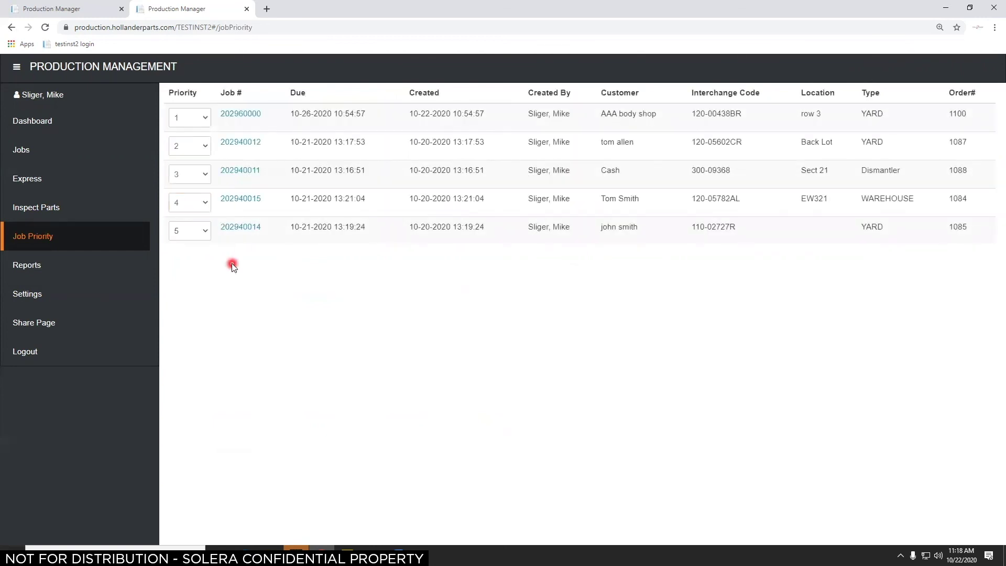
{"action": "left_click", "coordinate": [59, 239]}
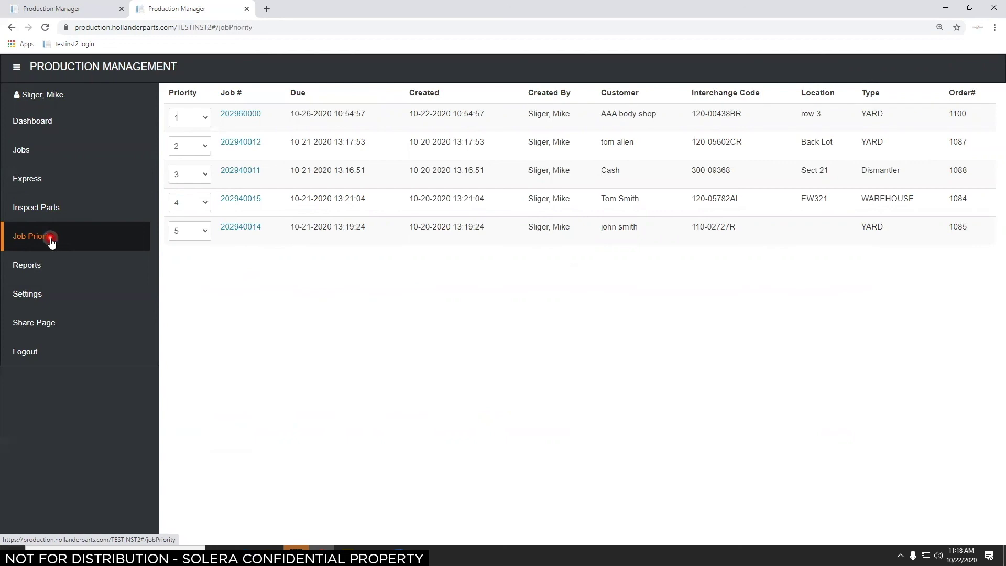
{"action": "left_click", "coordinate": [40, 179]}
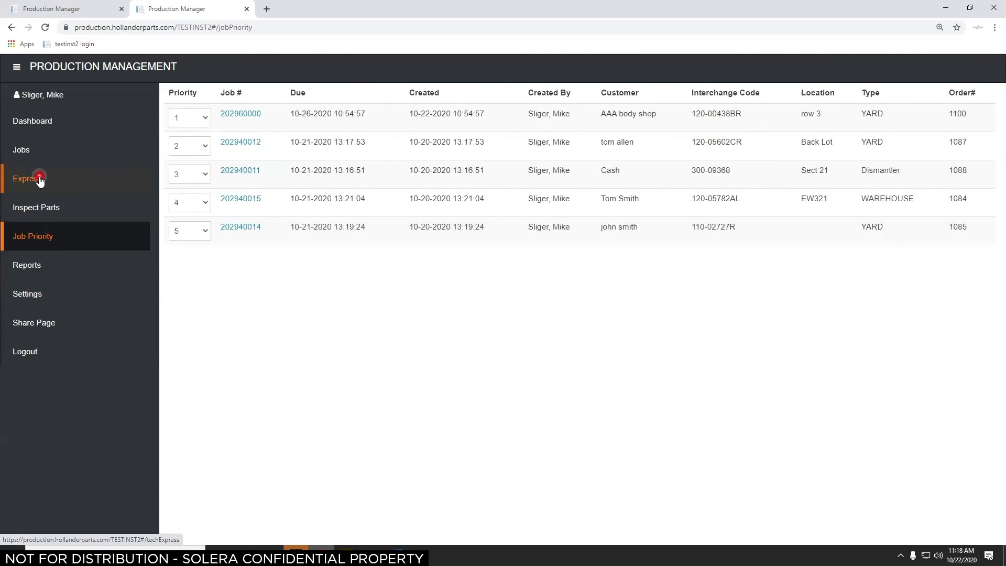
Step: Review the dashboard's job counts and charts, then open the job queue for the 2 Alert jobs
{"action": "left_click", "coordinate": [34, 122]}
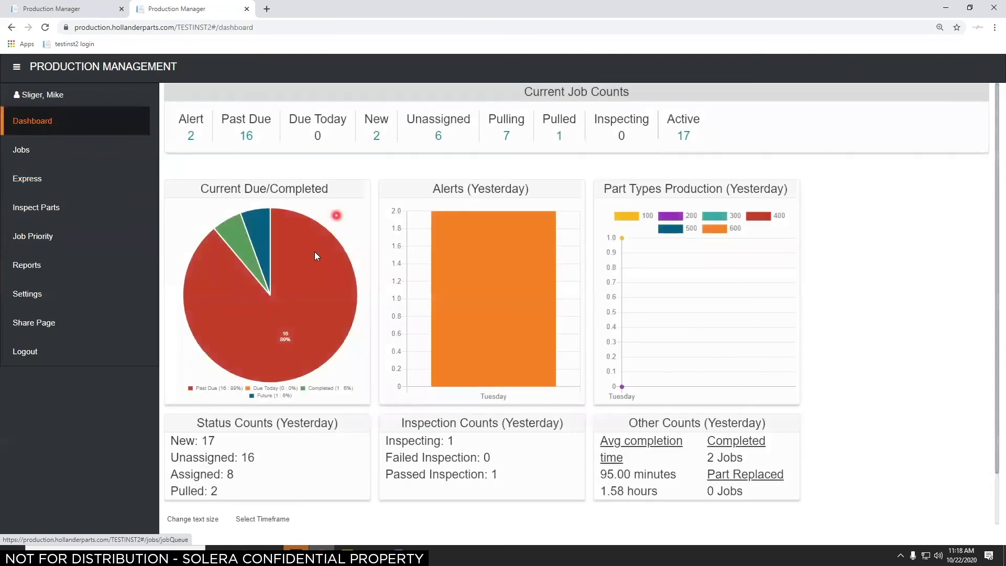
{"action": "left_click", "coordinate": [402, 218]}
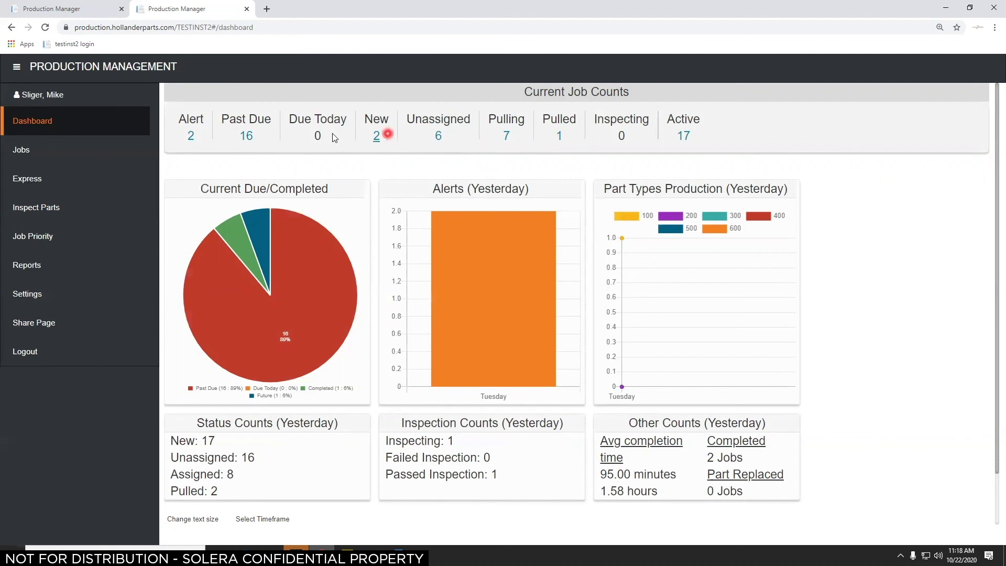
{"action": "left_click", "coordinate": [193, 136]}
{"action": "left_click", "coordinate": [191, 137]}
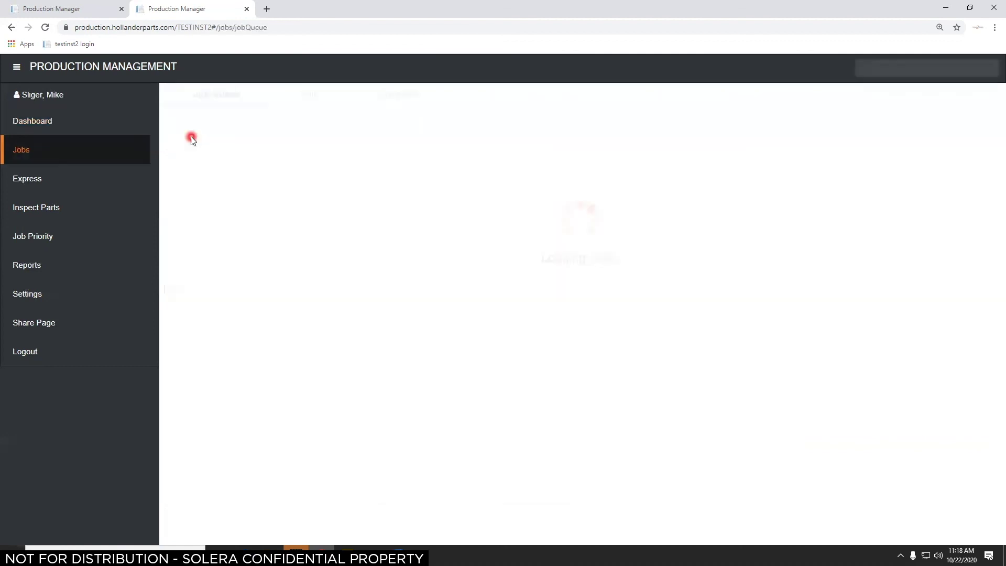
Step: Remove the Alert Jobs filter from the queue and open today's Jobs Report under Reports
{"action": "left_click", "coordinate": [234, 191]}
{"action": "mouse_move", "coordinate": [233, 192]}
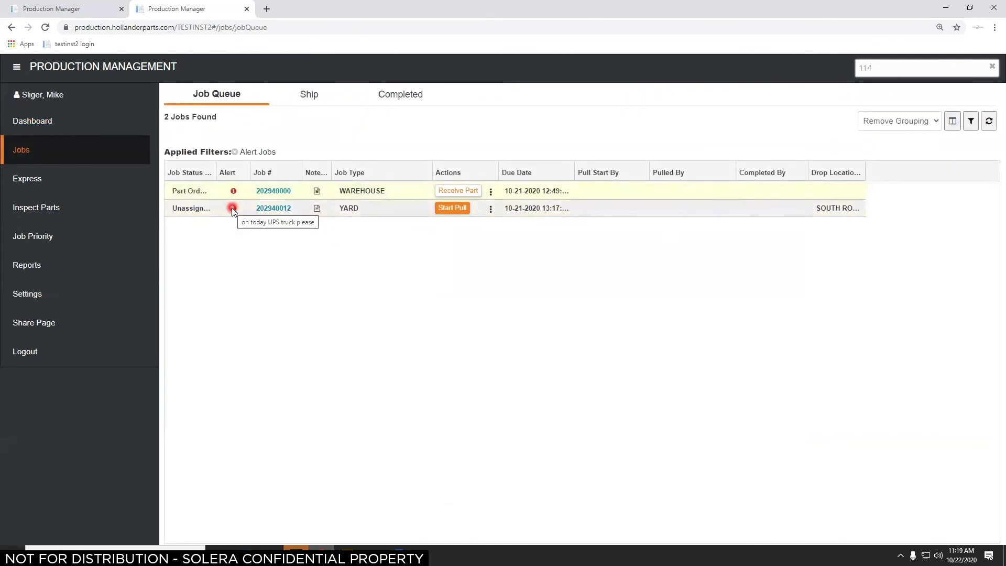
{"action": "left_click", "coordinate": [235, 152]}
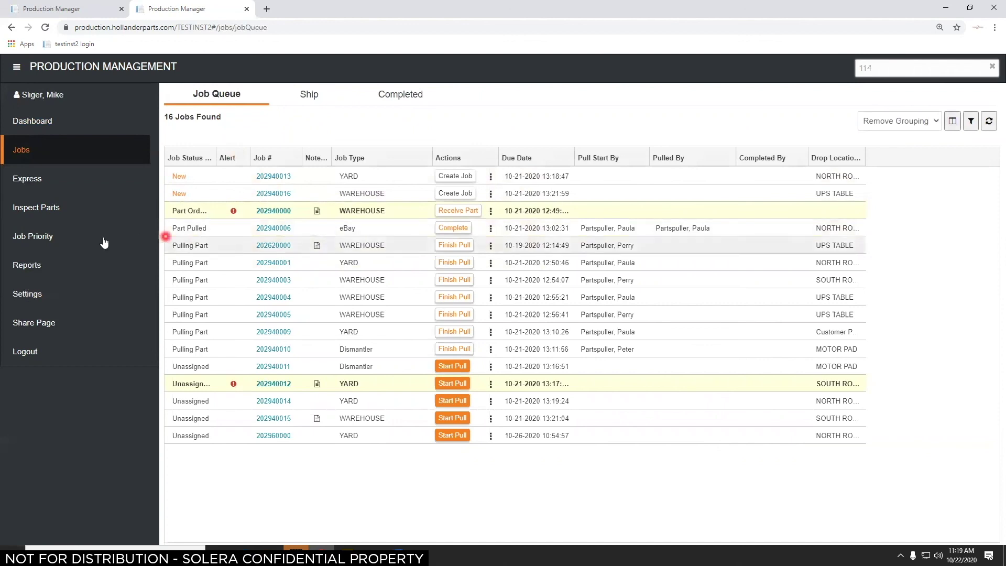
{"action": "left_click", "coordinate": [37, 265]}
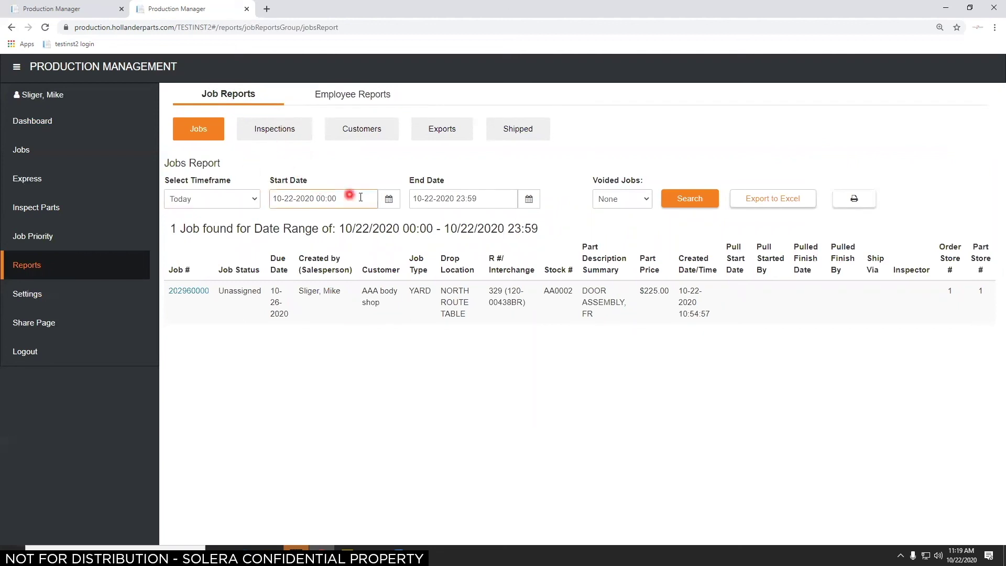
Step: Set the Jobs Report start date to October 19, 2020 and search, listing 18 jobs
{"action": "left_click", "coordinate": [325, 198]}
{"action": "left_click", "coordinate": [646, 201]}
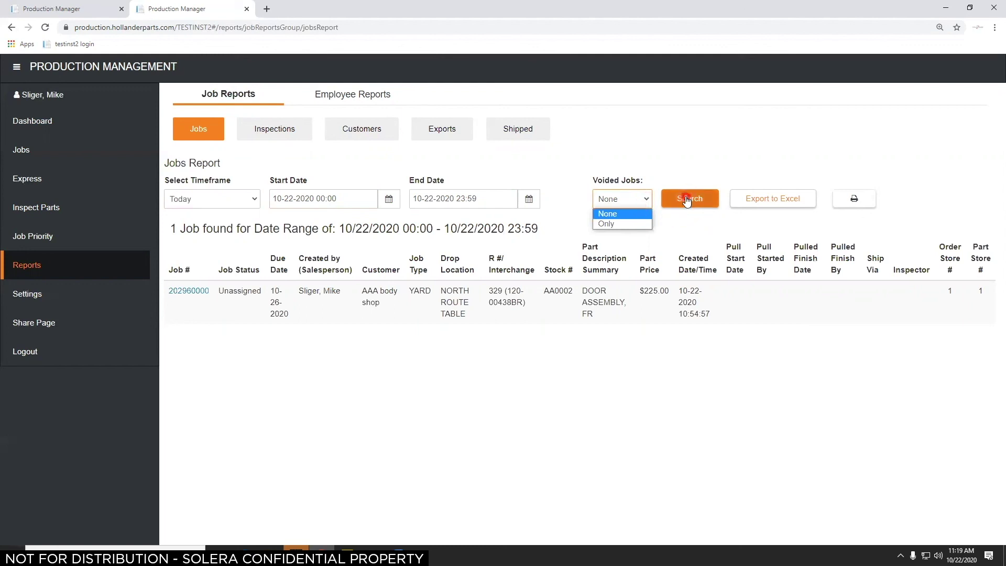
{"action": "left_click", "coordinate": [387, 200]}
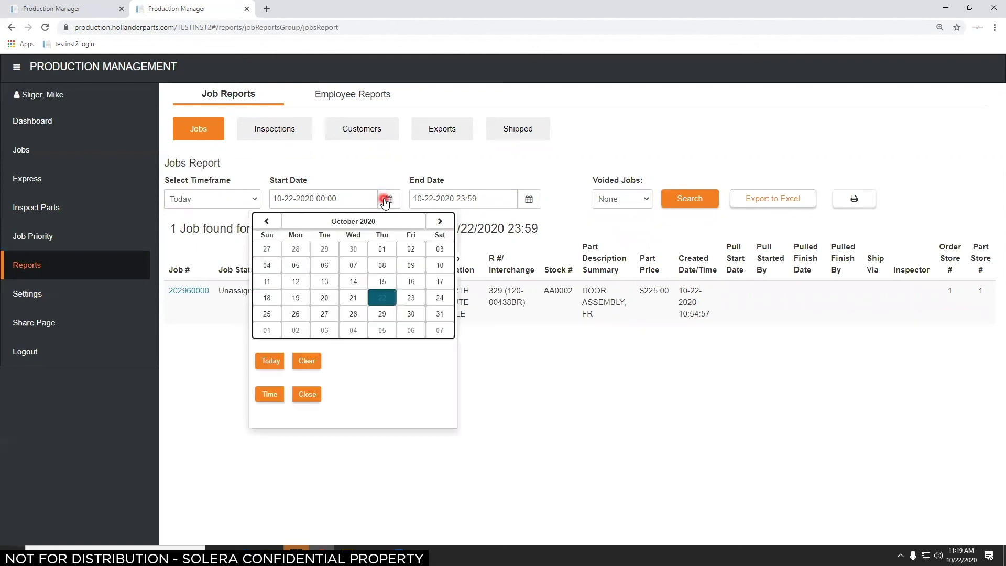
{"action": "left_click", "coordinate": [294, 293]}
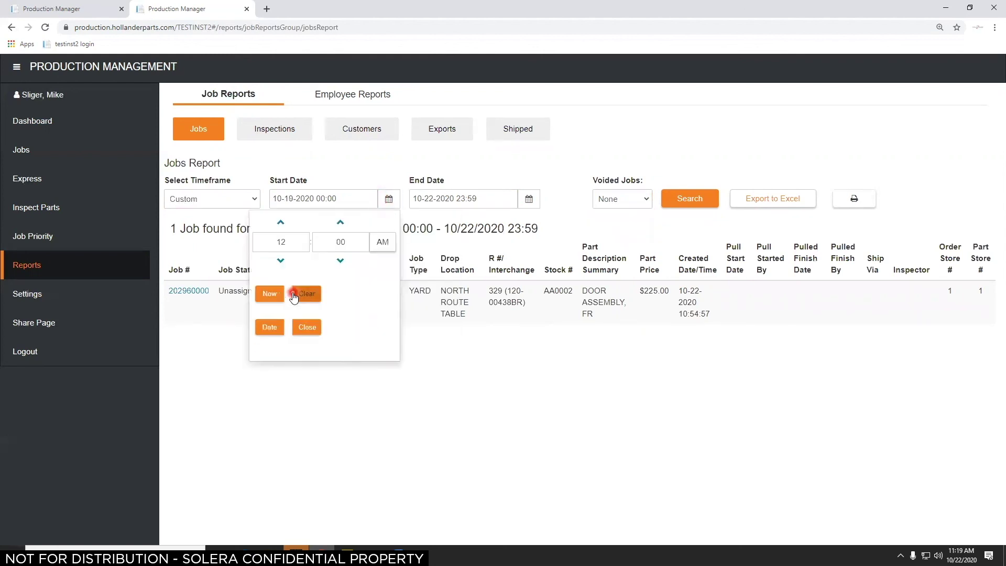
{"action": "left_click", "coordinate": [307, 328]}
{"action": "left_click", "coordinate": [684, 207]}
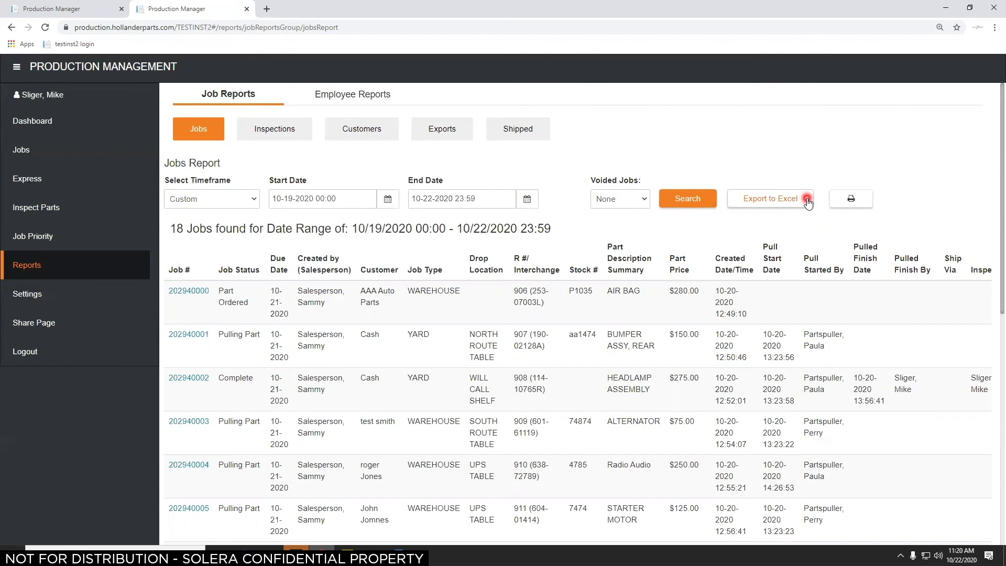
Step: Browse the Inspections, Customers and Exports job reports
{"action": "left_click", "coordinate": [279, 128]}
{"action": "left_click", "coordinate": [360, 134]}
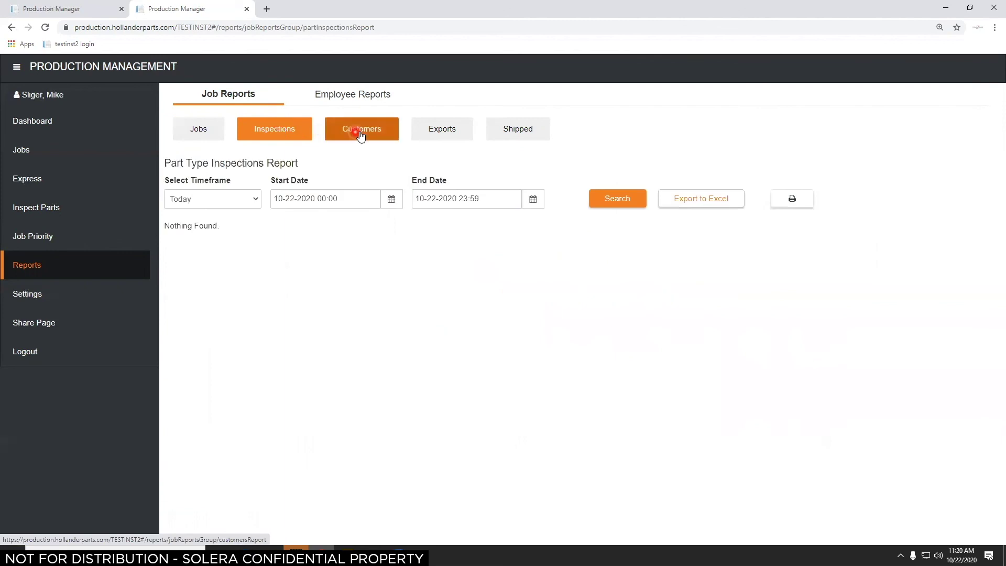
{"action": "left_click", "coordinate": [458, 134]}
{"action": "left_click", "coordinate": [464, 129]}
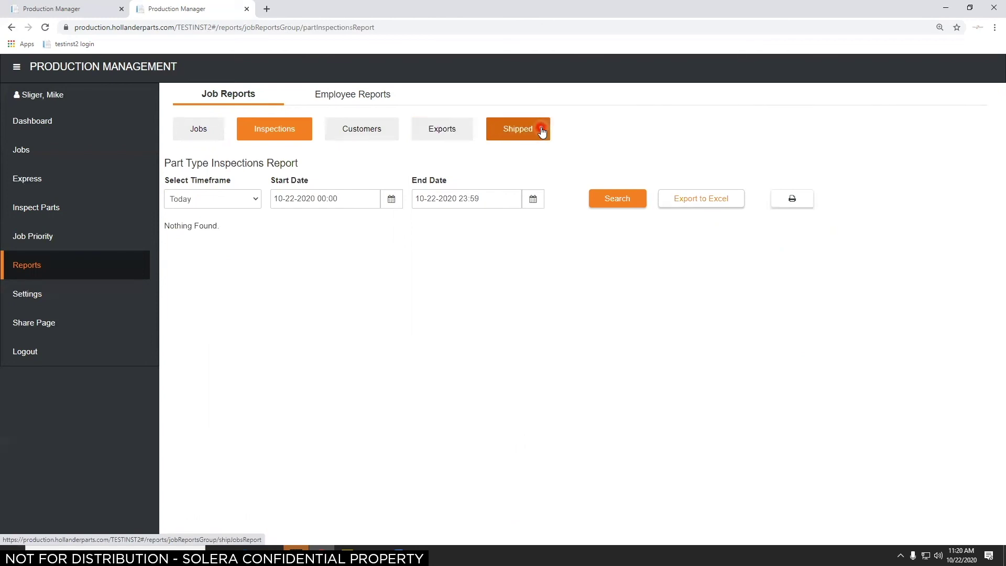
Step: View the Inspectors, Salespersons and Employees reports under Employee Reports
{"action": "left_click", "coordinate": [350, 95]}
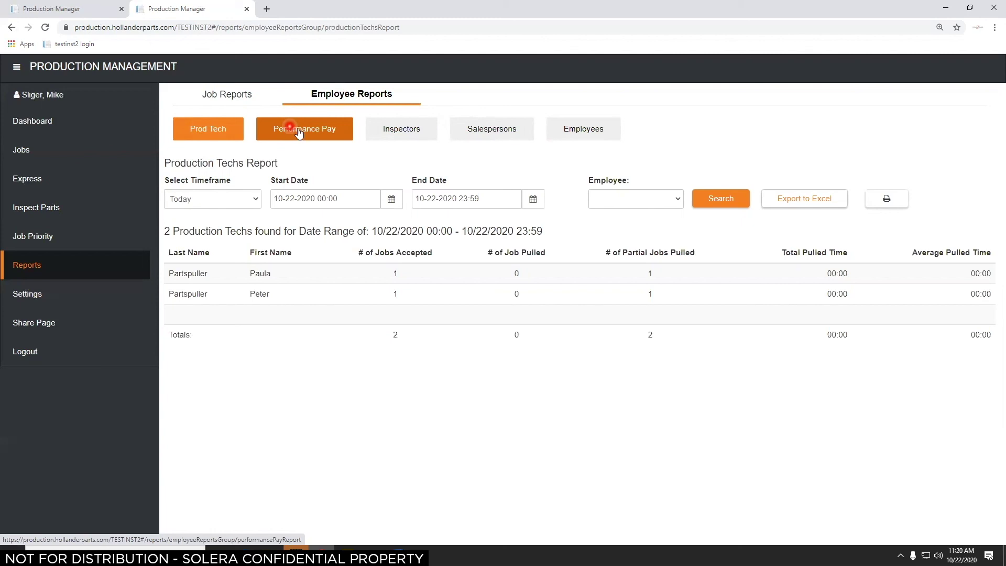
{"action": "left_click", "coordinate": [429, 129]}
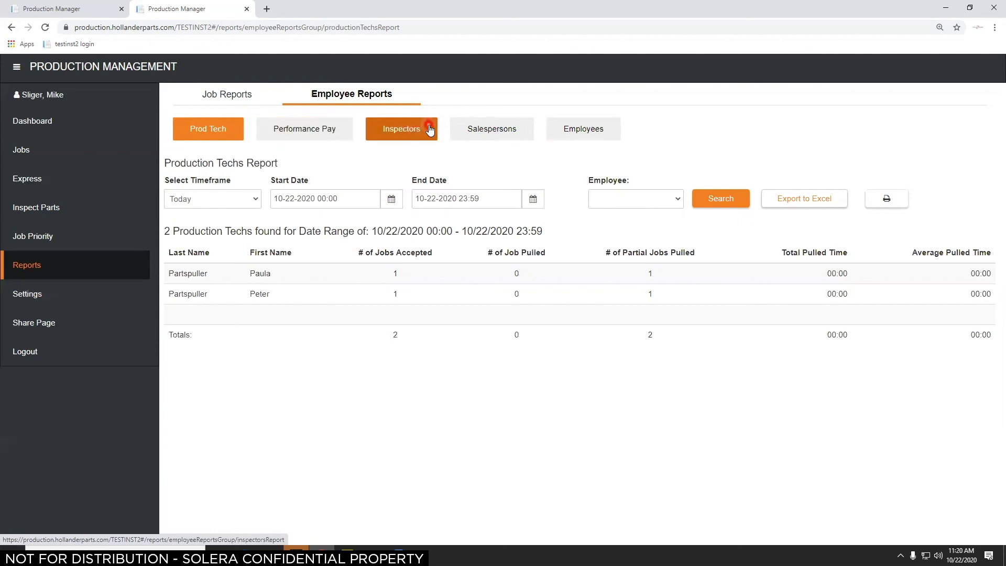
{"action": "left_click", "coordinate": [512, 131]}
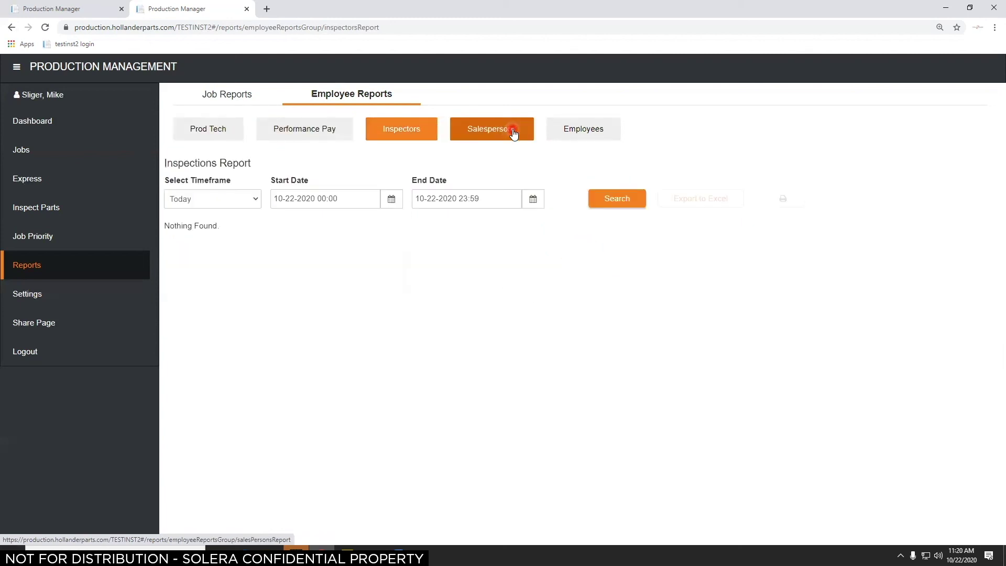
{"action": "left_click", "coordinate": [606, 129]}
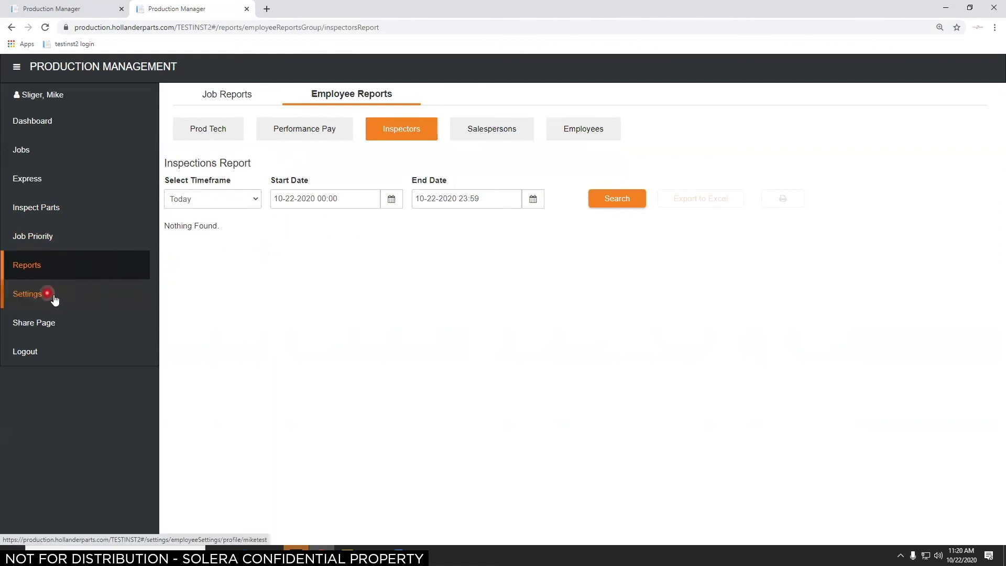
Step: Uncheck Active for the Walk-In job type in Settings > Job and save
{"action": "left_click", "coordinate": [27, 296]}
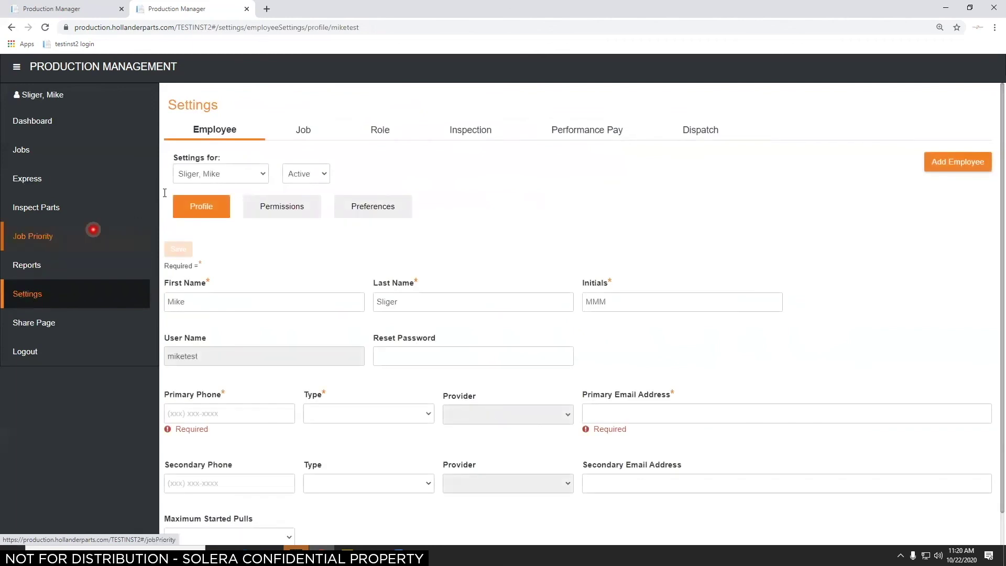
{"action": "left_click", "coordinate": [301, 129]}
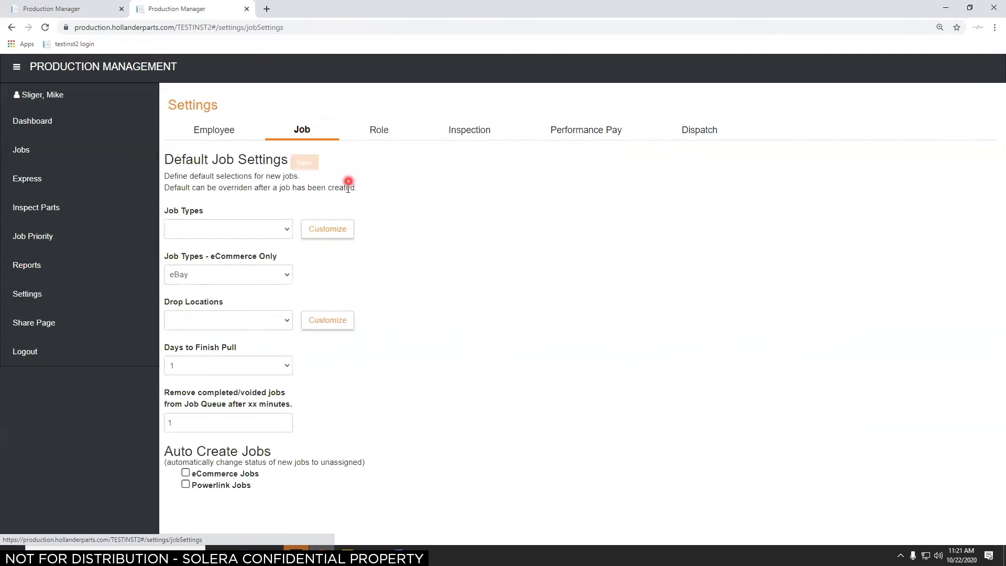
{"action": "left_click", "coordinate": [339, 230]}
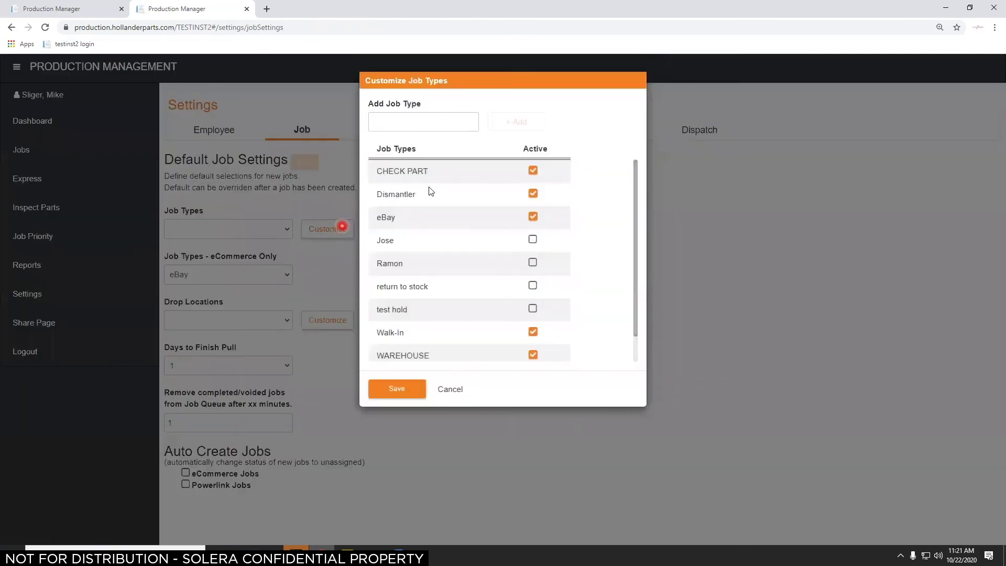
{"action": "scroll", "coordinate": [493, 193], "scroll_direction": "down", "scroll_amount": 1}
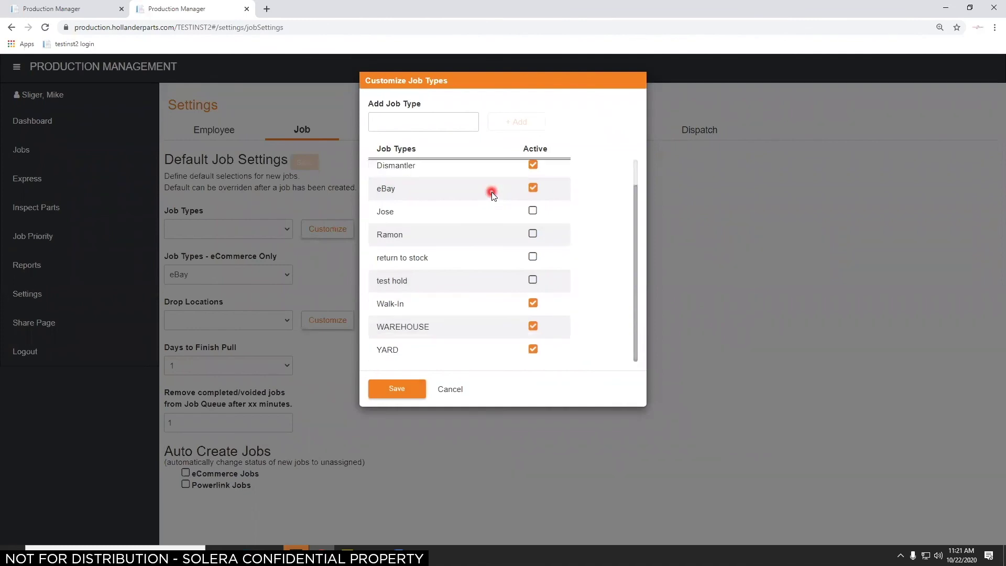
{"action": "scroll", "coordinate": [492, 191], "scroll_direction": "up", "scroll_amount": 1}
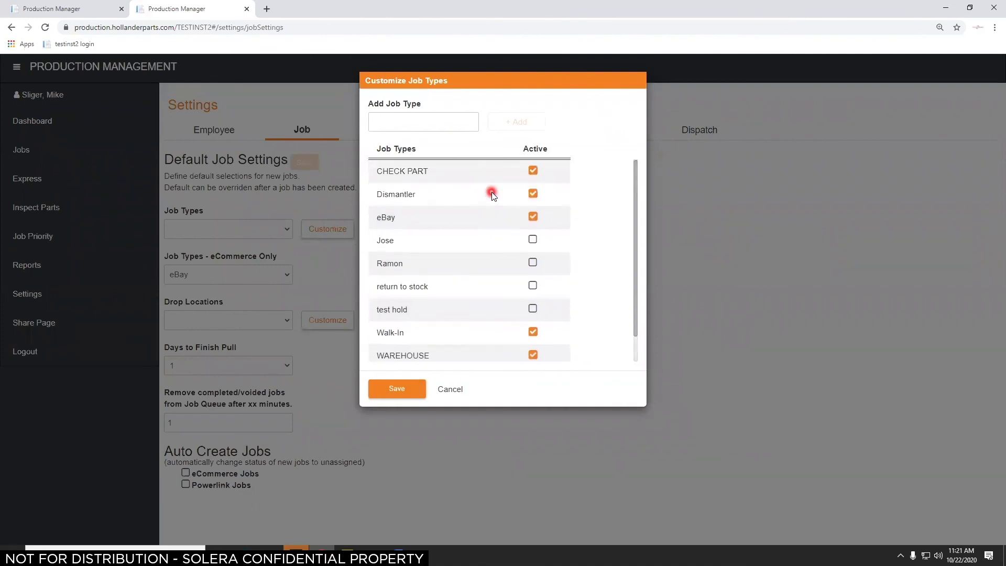
{"action": "left_click", "coordinate": [532, 333]}
{"action": "left_click", "coordinate": [396, 389]}
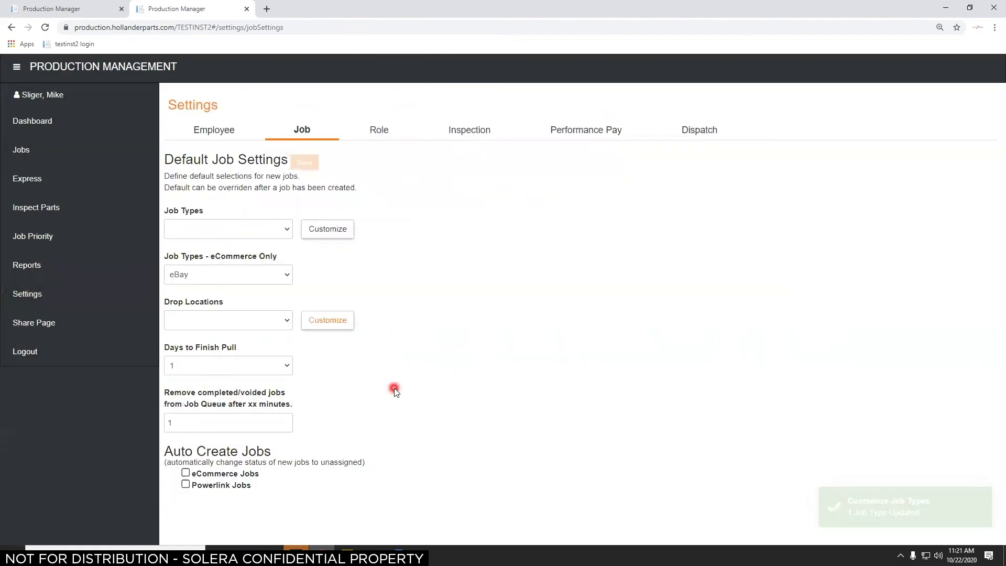
Step: Check the remaining job type choices and review the eCommerce-only job type, set to eBay
{"action": "left_click", "coordinate": [285, 229]}
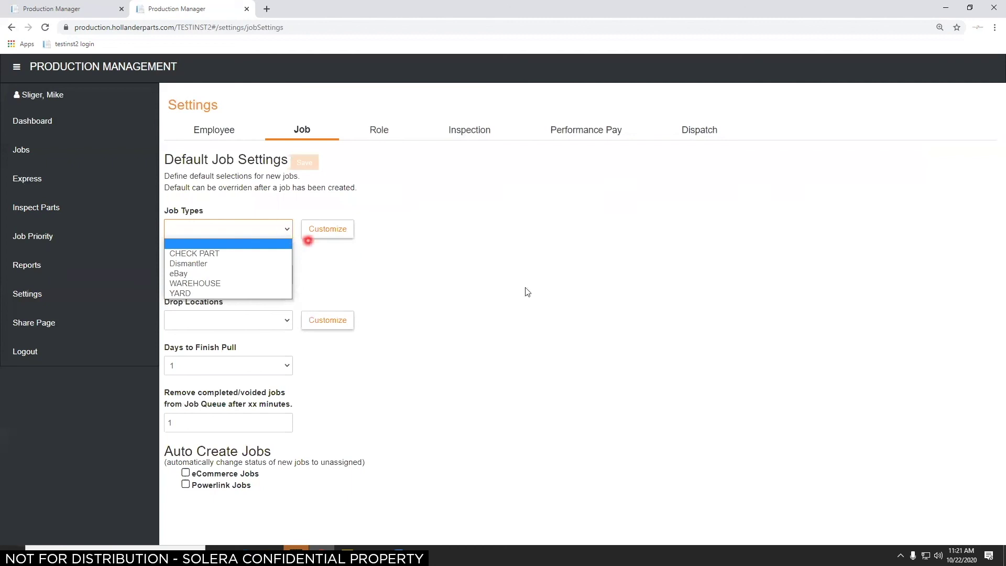
{"action": "left_click", "coordinate": [370, 287]}
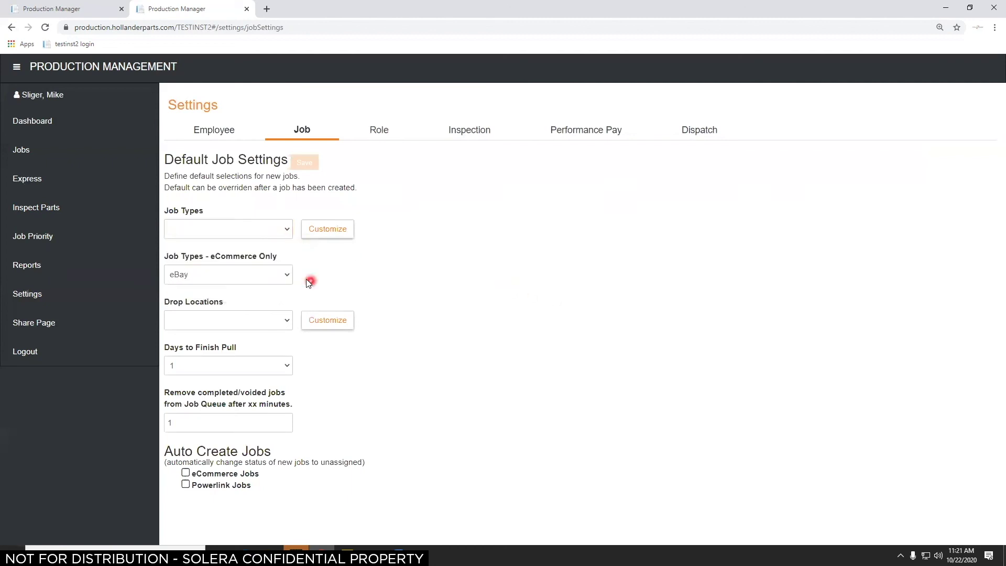
{"action": "left_click", "coordinate": [281, 275]}
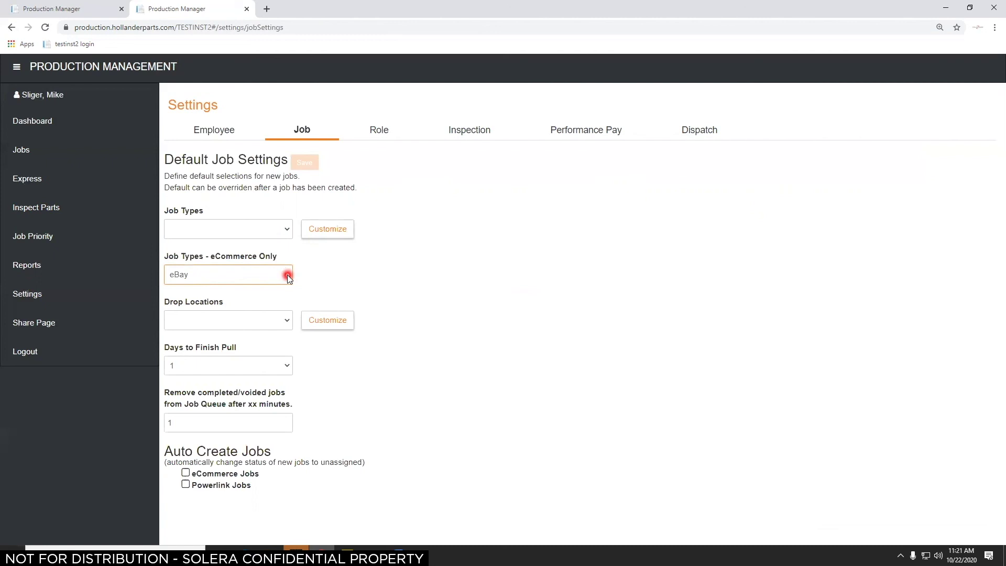
{"action": "left_click", "coordinate": [327, 320]}
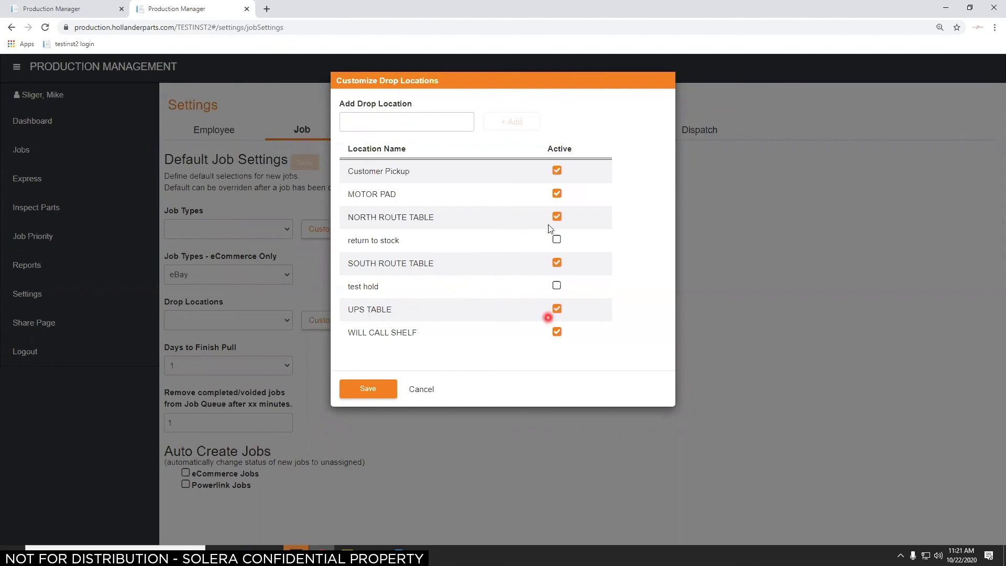
{"action": "left_click_drag", "start_coordinate": [494, 213], "coordinate": [392, 124]}
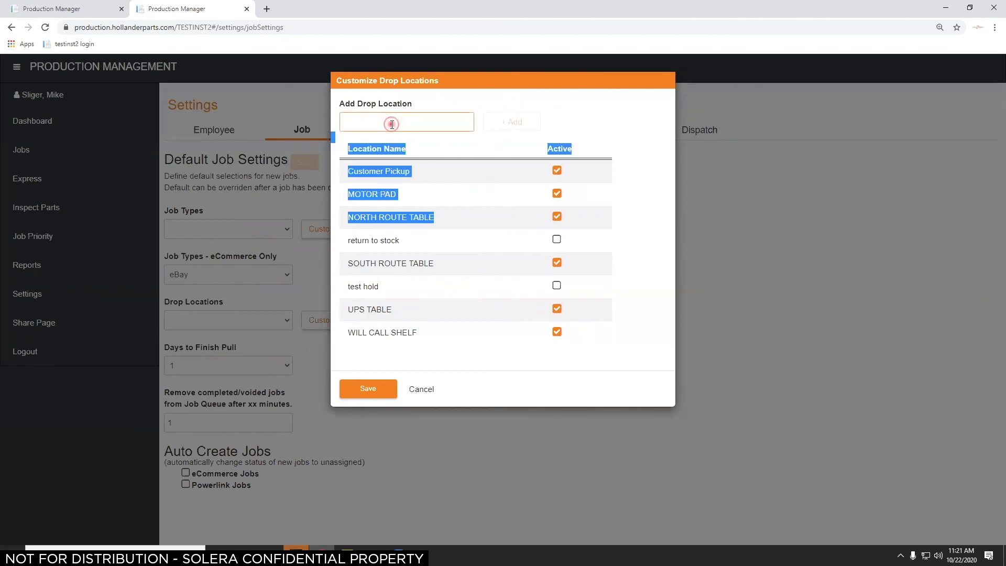
{"action": "left_click", "coordinate": [410, 390]}
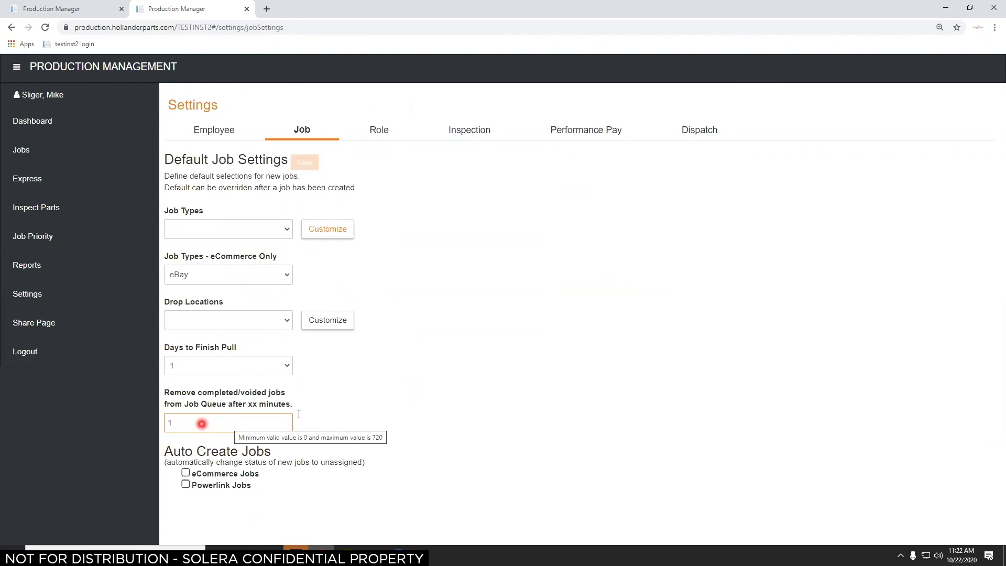
{"action": "left_click", "coordinate": [418, 409]}
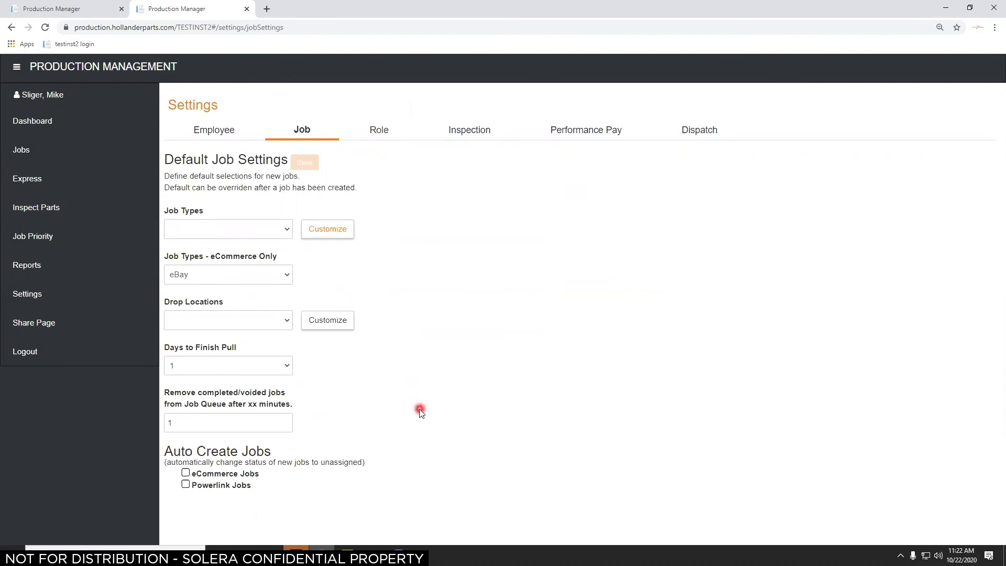
Step: View the Role settings, then the Inspection tab listing the 300's and test 114 tests
{"action": "left_click", "coordinate": [380, 132]}
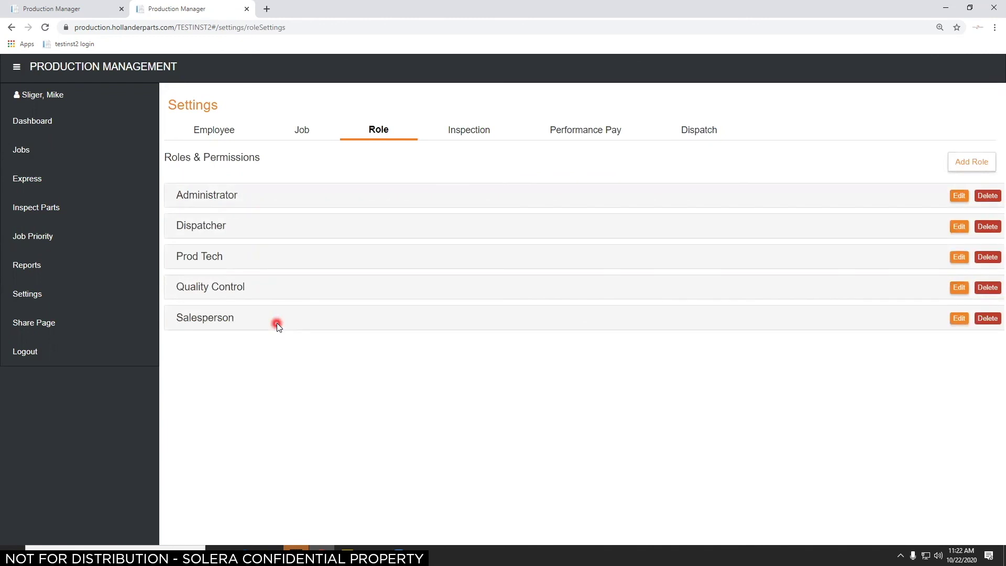
{"action": "left_click", "coordinate": [484, 132]}
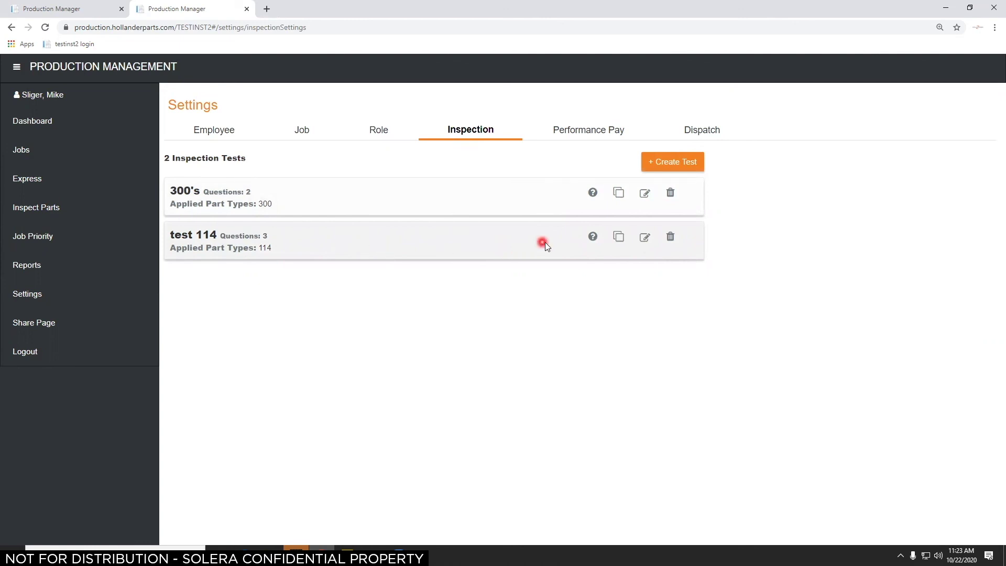
Step: Edit the 300's inspection test and rename it to 300's & 400's
{"action": "left_click", "coordinate": [645, 195]}
{"action": "left_click", "coordinate": [611, 252]}
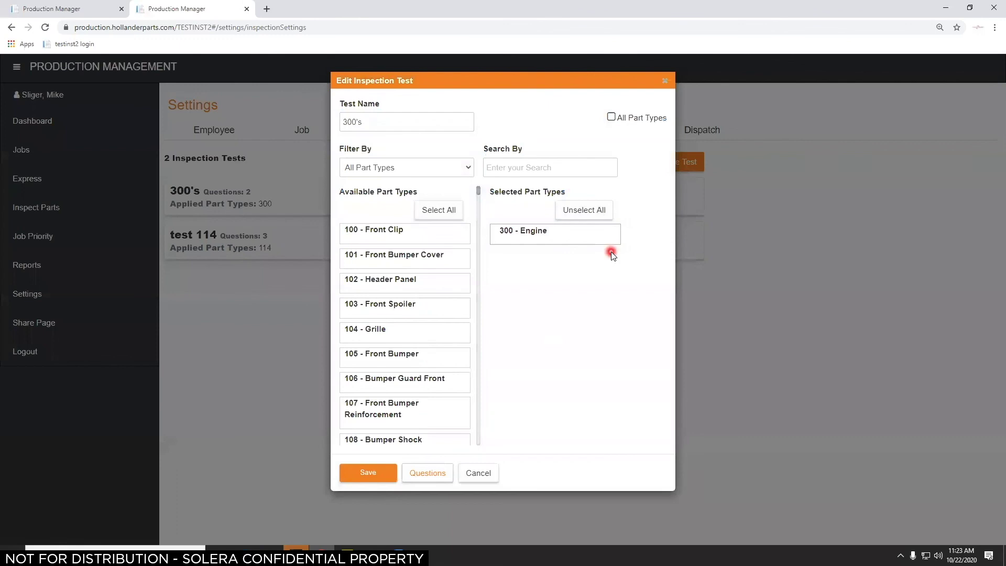
{"action": "left_click", "coordinate": [390, 123]}
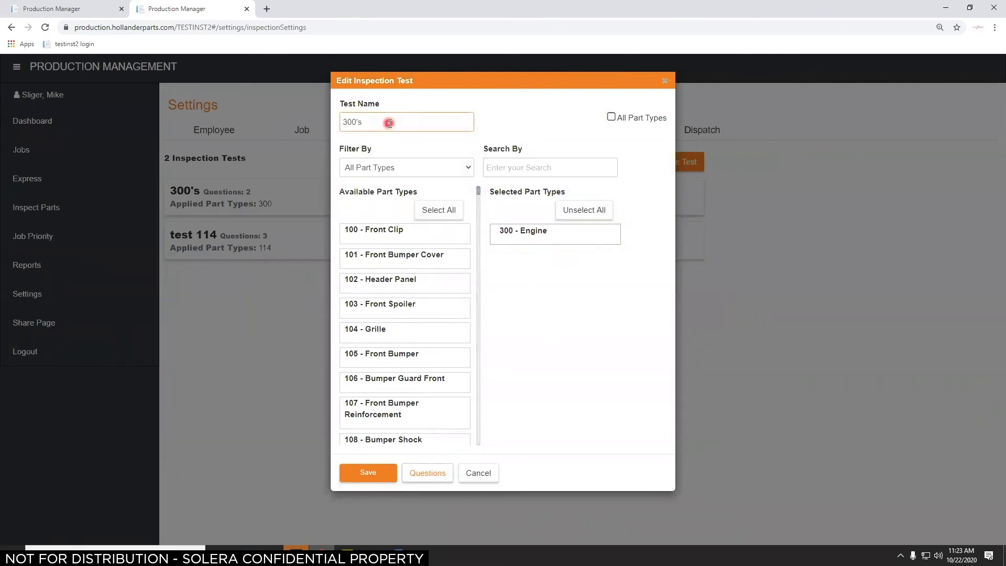
{"action": "type", "text": "& 400's"}
Step: Add the 400 - Transmission part type and open the test's question list
{"action": "left_click", "coordinate": [532, 162]}
{"action": "left_click", "coordinate": [533, 163]}
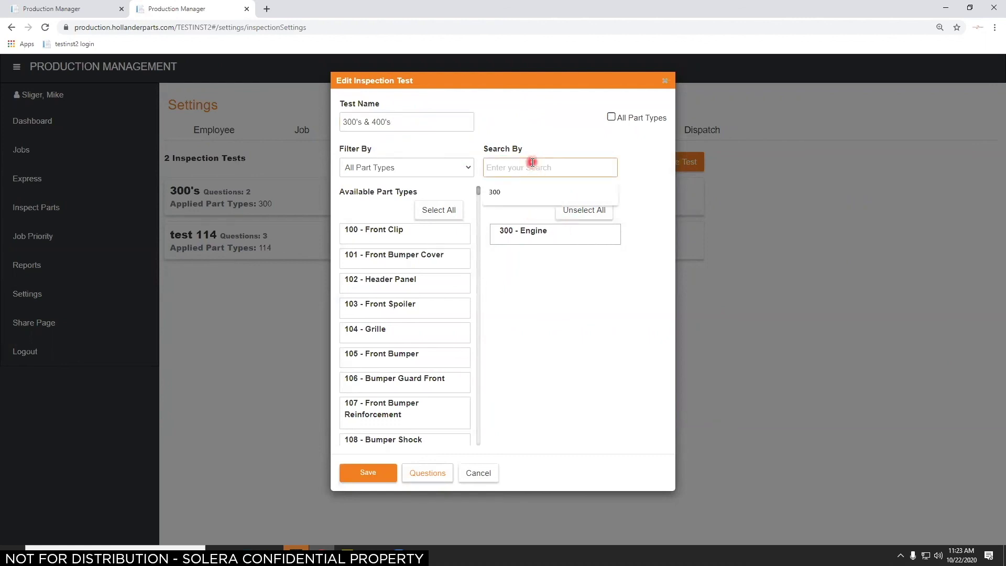
{"action": "type", "text": "400"}
{"action": "left_click", "coordinate": [405, 231]}
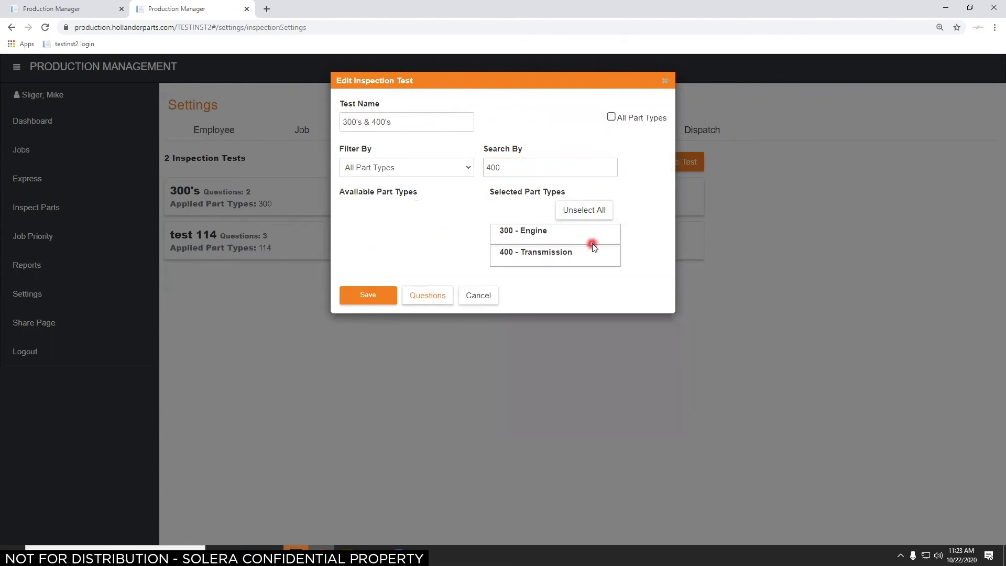
{"action": "left_click", "coordinate": [370, 296]}
{"action": "left_click", "coordinate": [427, 295]}
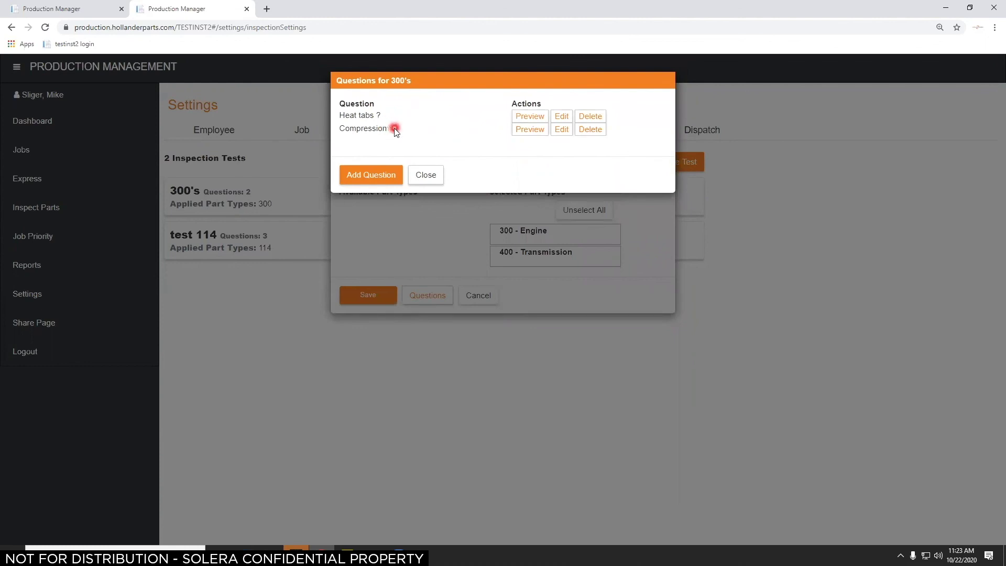
Step: Delete Compression and add a Checkbox Confirm question "Warranty sheet attached ?"
{"action": "left_click", "coordinate": [585, 129]}
{"action": "left_click", "coordinate": [408, 160]}
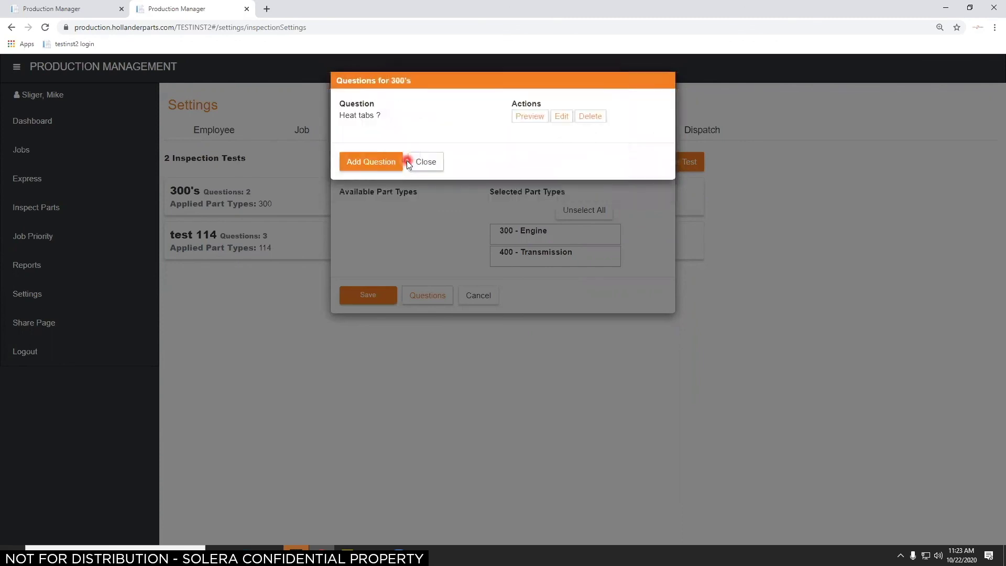
{"action": "left_click", "coordinate": [372, 161]}
{"action": "left_click", "coordinate": [391, 107]}
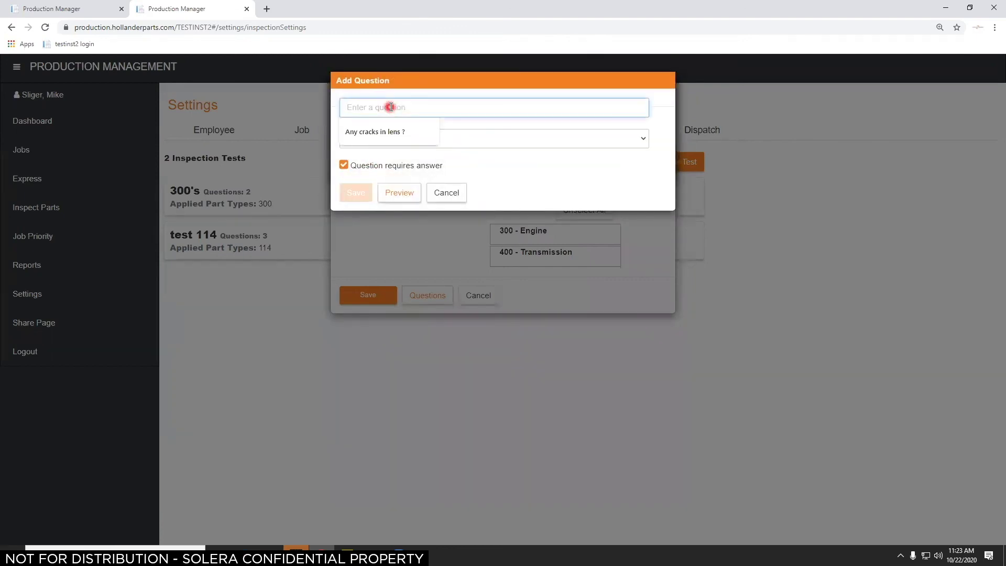
{"action": "type", "text": "Warranty s"}
{"action": "type", "text": "tt attached ?"}
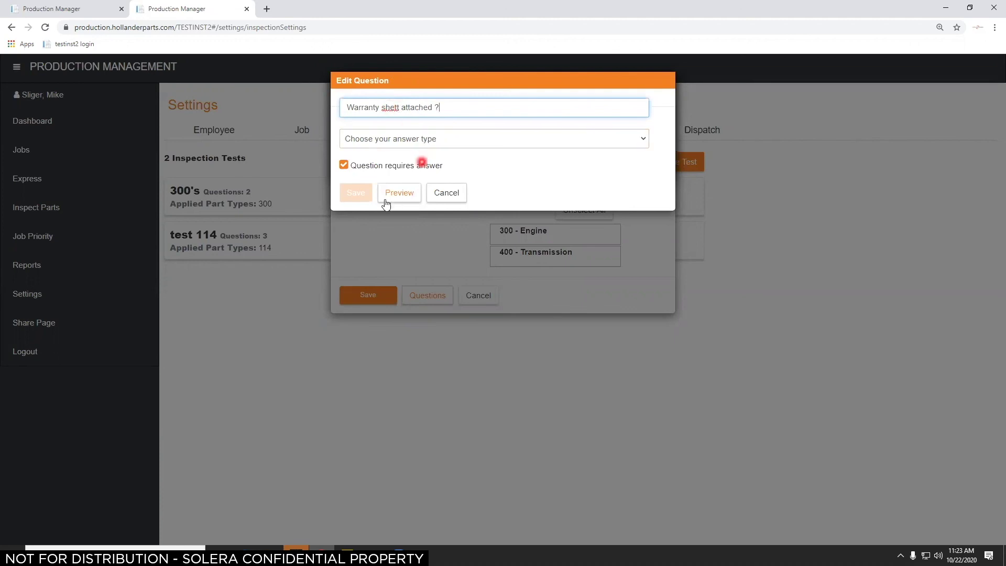
{"action": "left_click", "coordinate": [390, 141]}
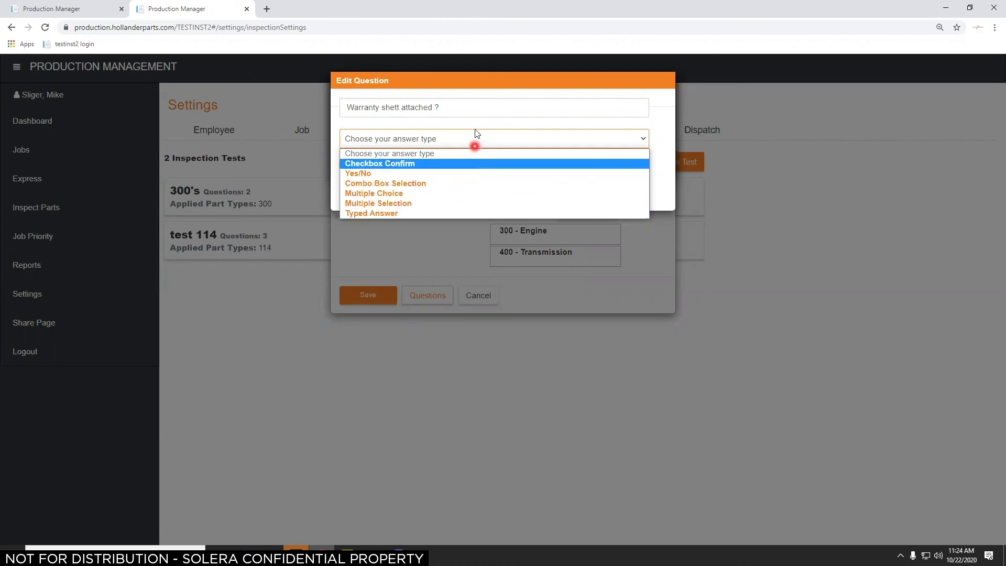
{"action": "left_click", "coordinate": [409, 163]}
{"action": "left_click", "coordinate": [454, 110]}
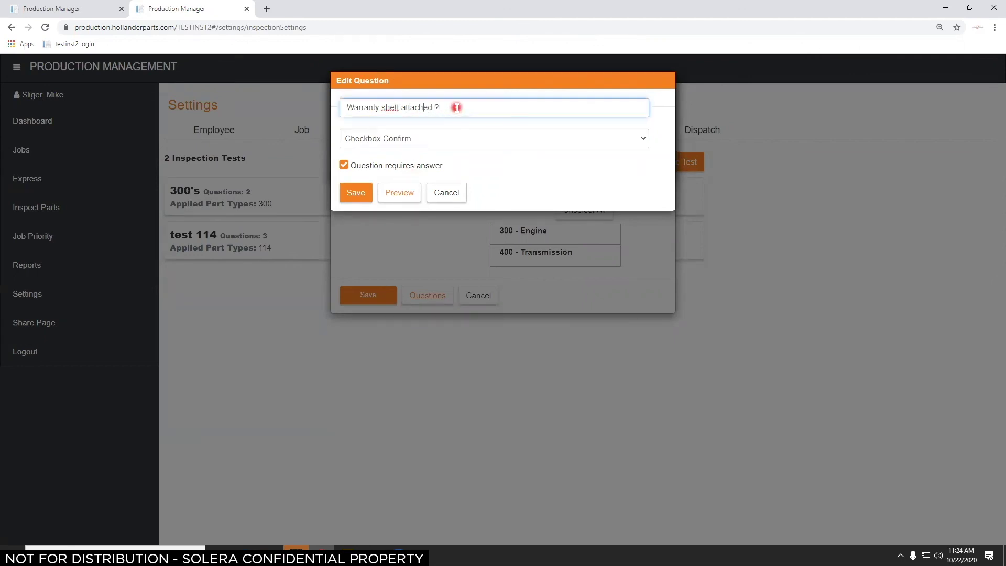
{"action": "left_click", "coordinate": [388, 108]}
{"action": "key", "text": "BackSpace"}
{"action": "type", "text": "e"}
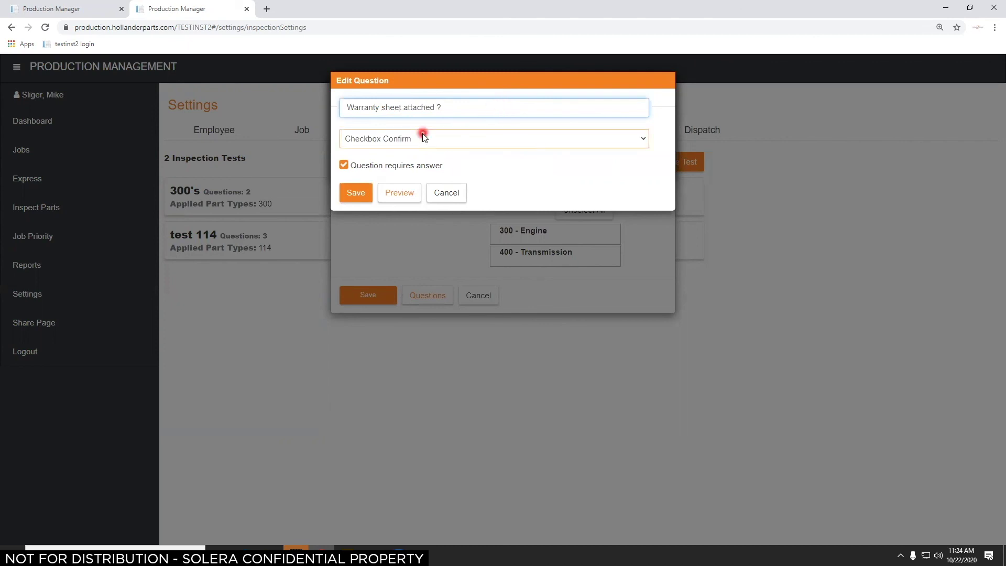
{"action": "left_click", "coordinate": [359, 197]}
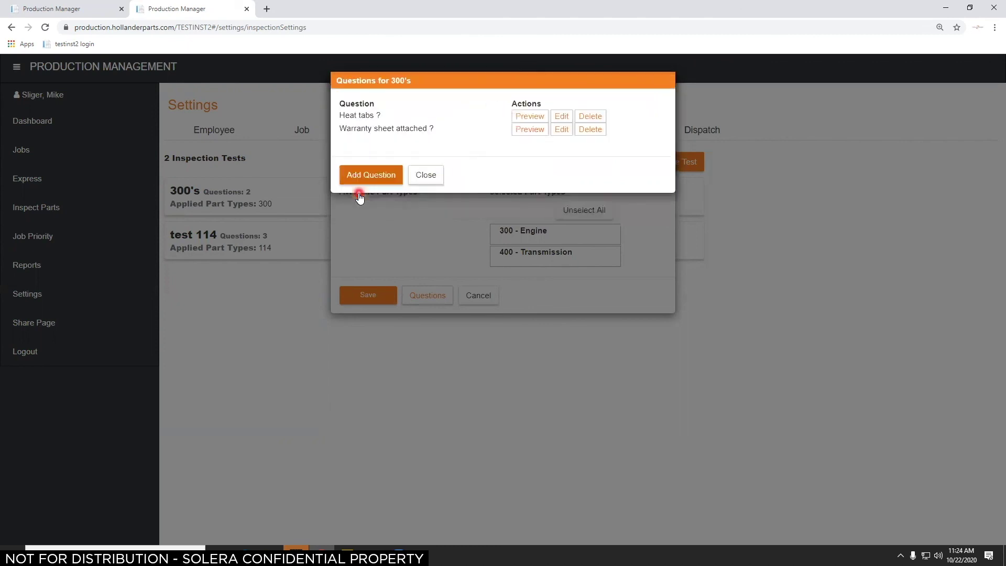
{"action": "left_click", "coordinate": [420, 178]}
Step: Add a Checkbox Confirm question "Strapped to pallet ?" and save the 300's & 400's test
{"action": "left_click", "coordinate": [371, 174]}
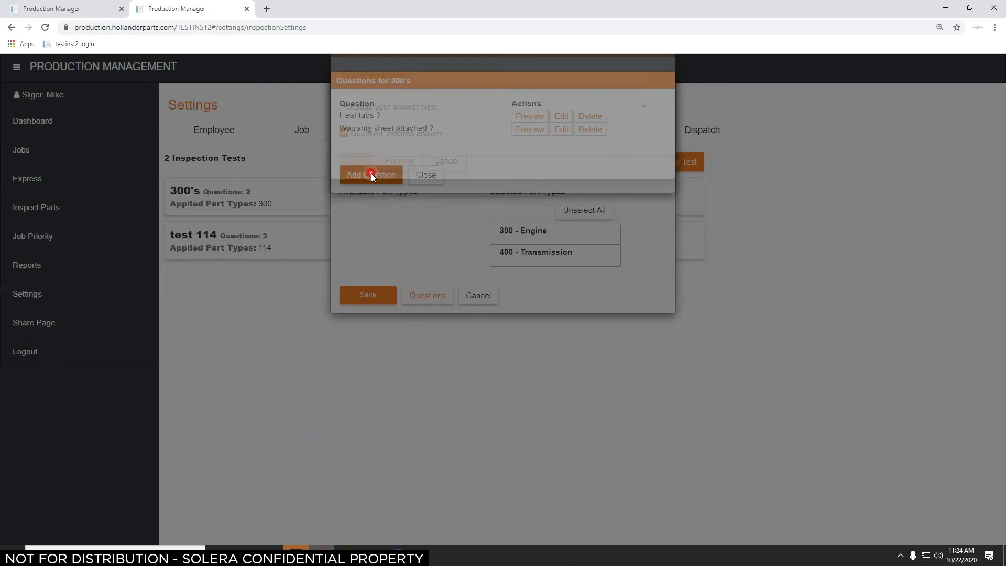
{"action": "left_click", "coordinate": [395, 107]}
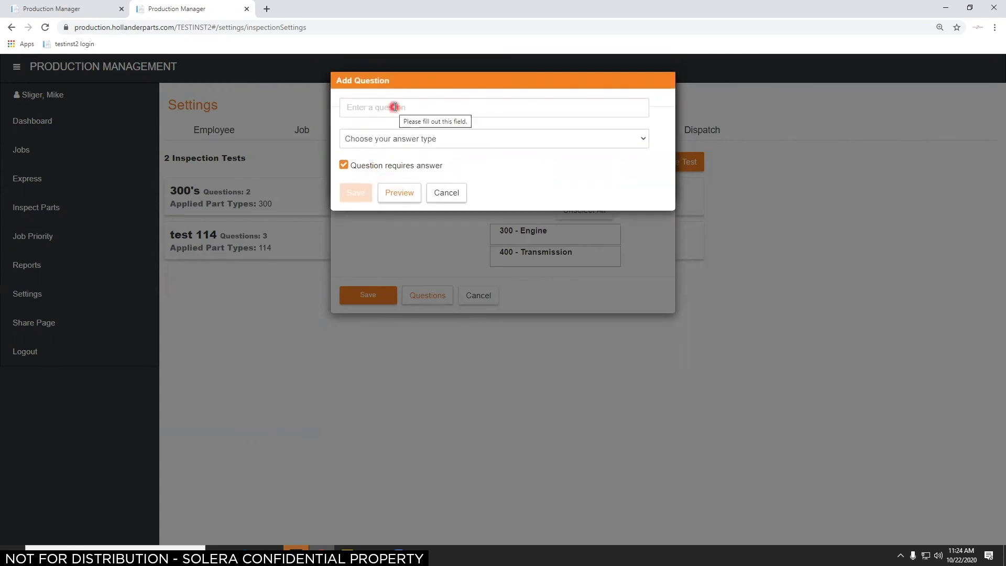
{"action": "left_click", "coordinate": [395, 107]}
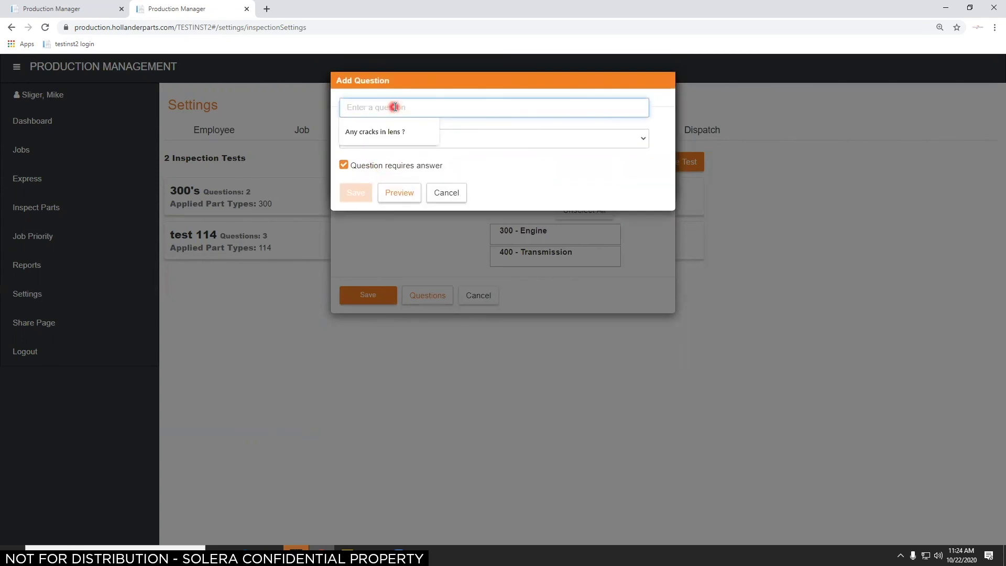
{"action": "type", "text": "Strapped to pallet ?"}
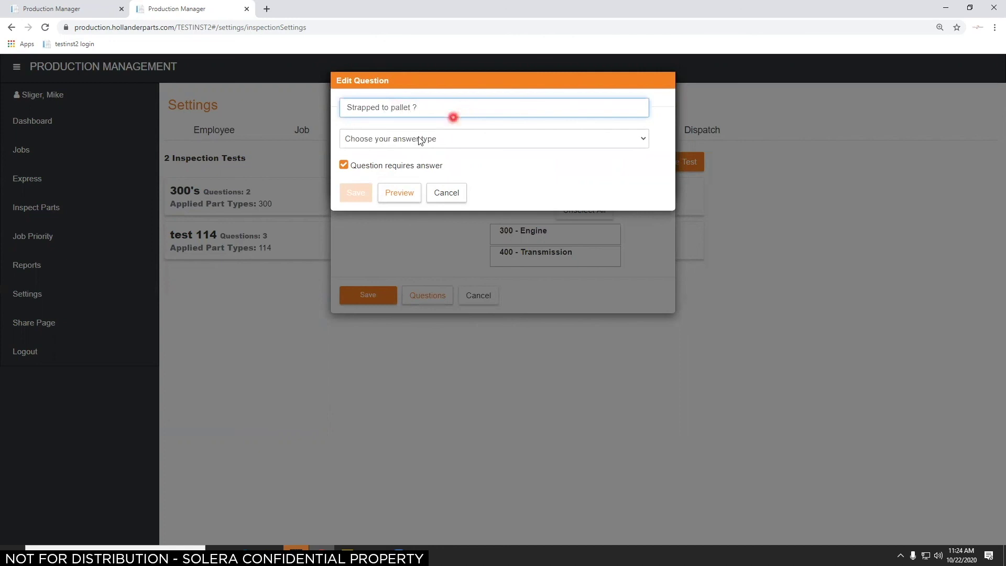
{"action": "left_click", "coordinate": [404, 141]}
{"action": "left_click", "coordinate": [400, 163]}
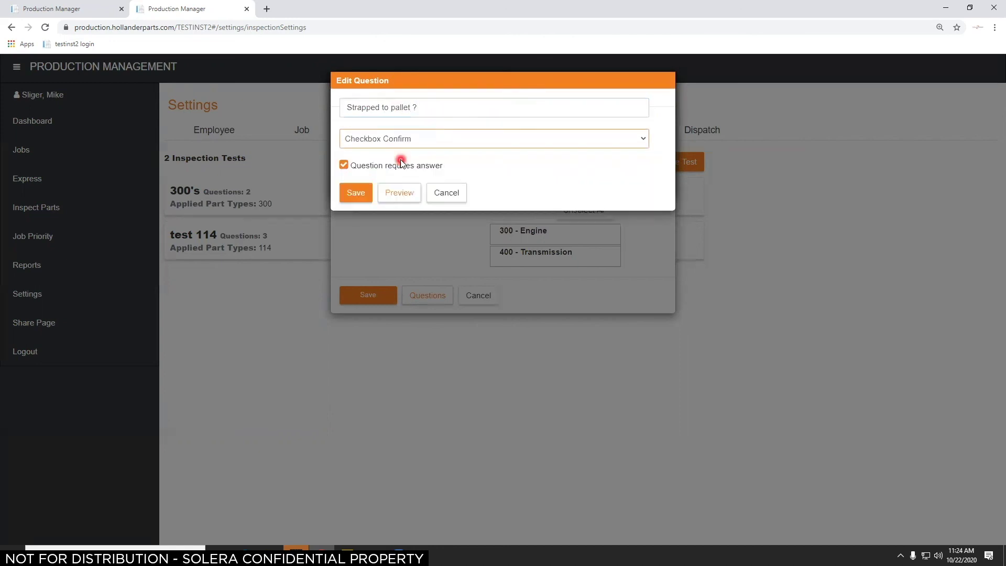
{"action": "left_click", "coordinate": [355, 194]}
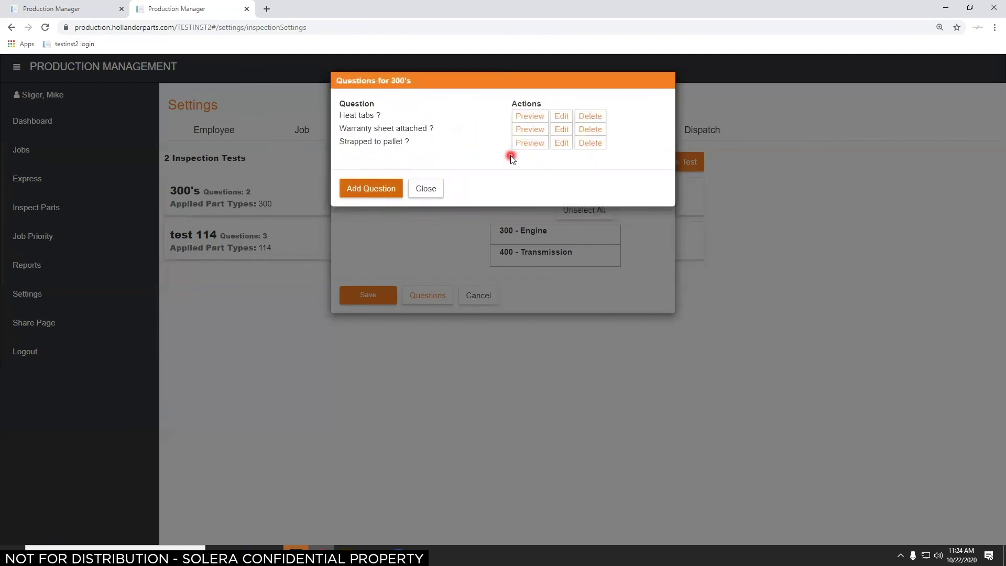
{"action": "left_click", "coordinate": [423, 188]}
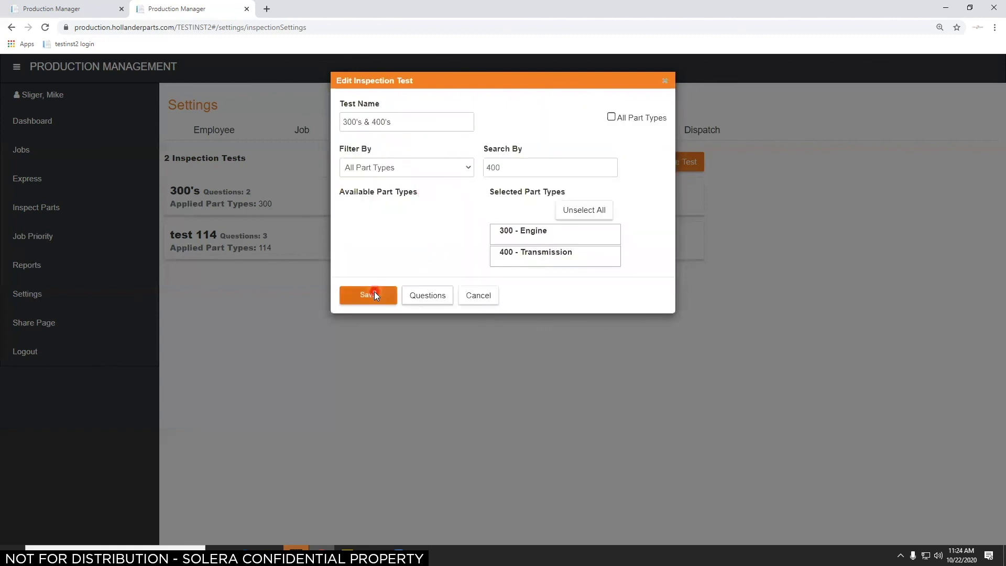
{"action": "left_click", "coordinate": [374, 292]}
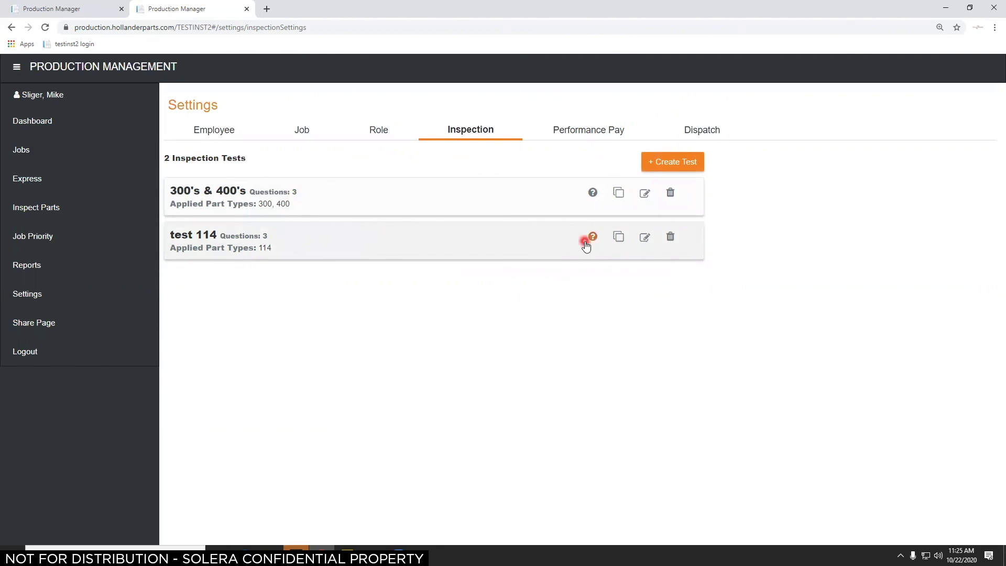
{"action": "left_click", "coordinate": [645, 240]}
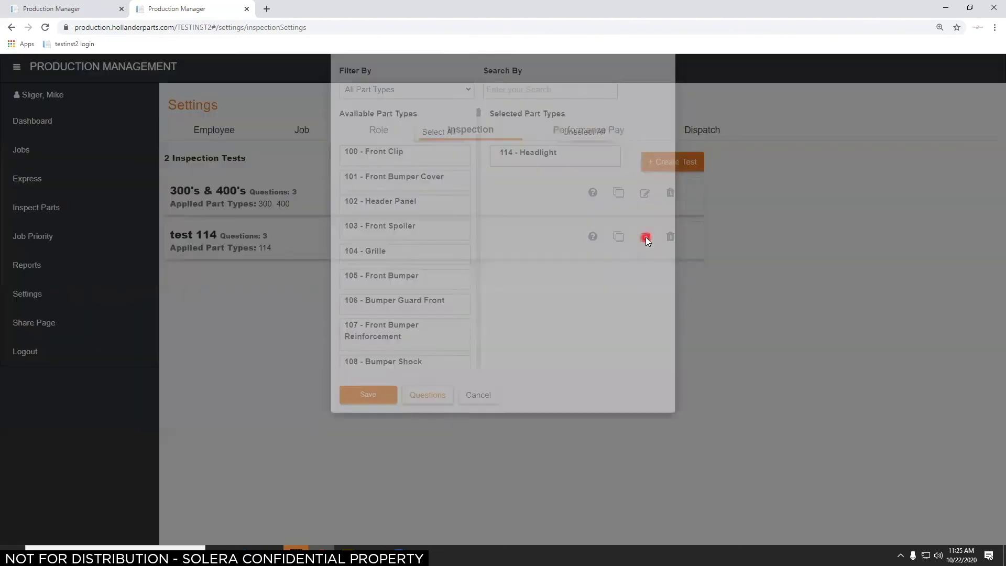
{"action": "left_click", "coordinate": [429, 473]}
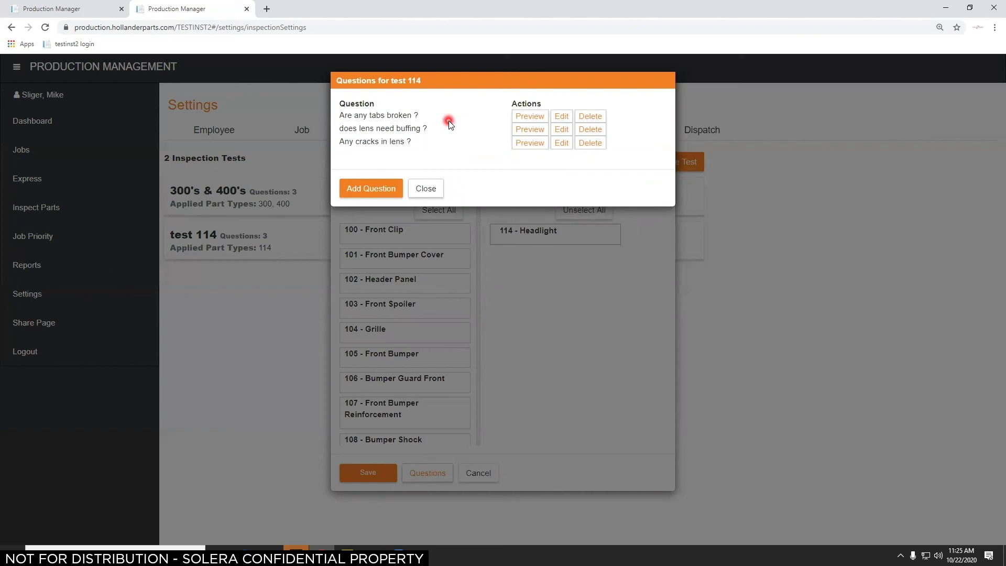
{"action": "left_click", "coordinate": [425, 188]}
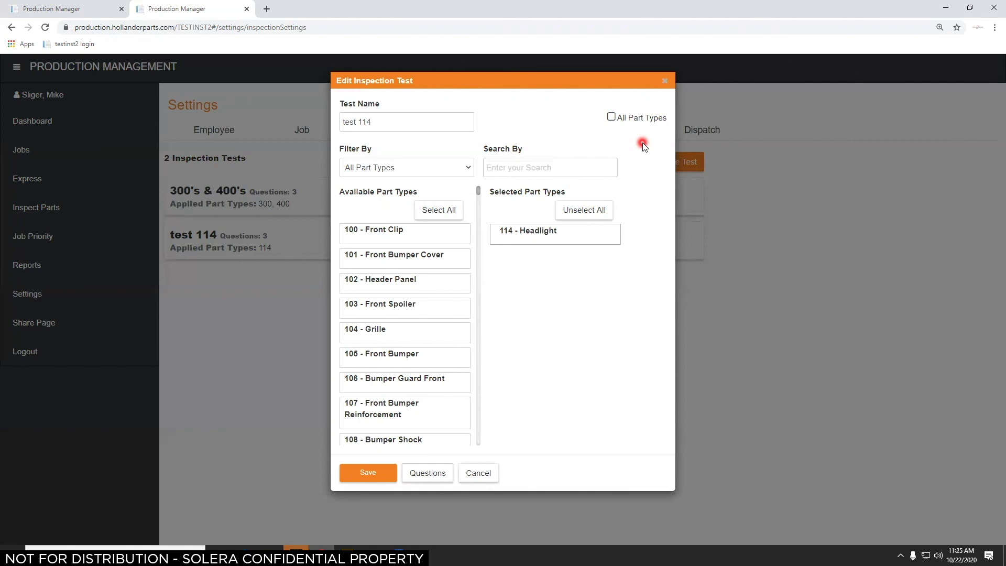
{"action": "left_click", "coordinate": [479, 473]}
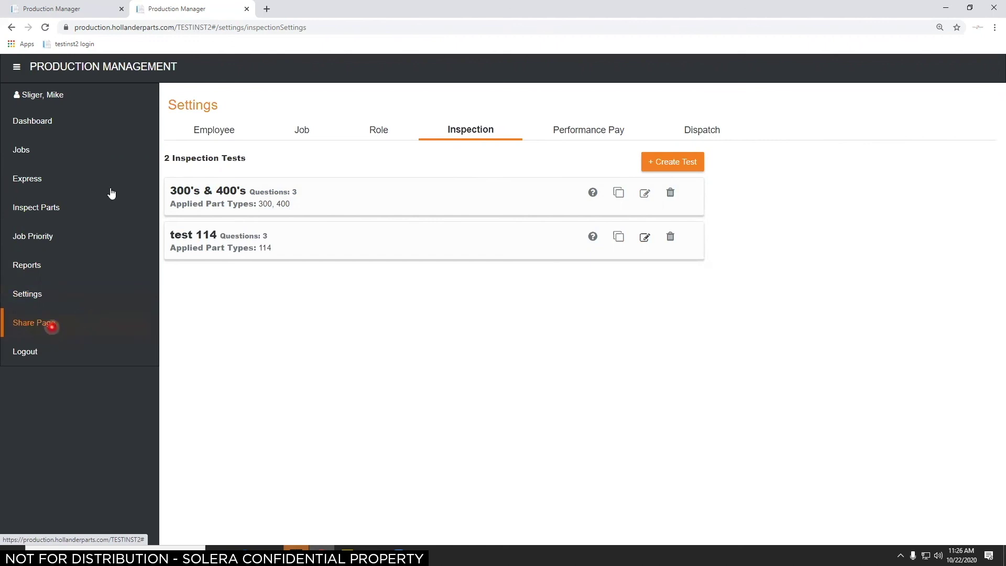
Step: Open job 202940013 from the job queue and change its job type to WAREHOUSE
{"action": "left_click", "coordinate": [23, 152]}
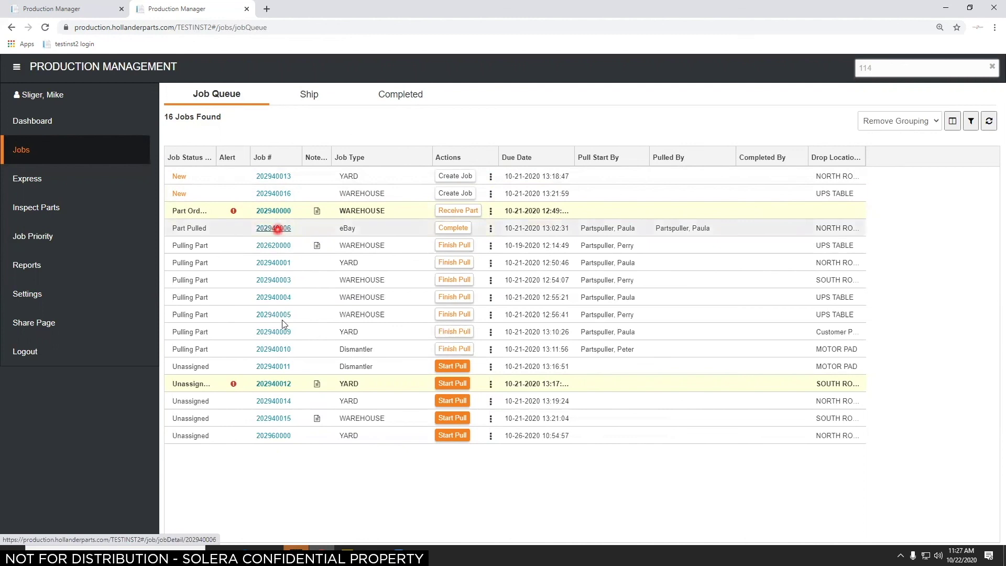
{"action": "left_click", "coordinate": [275, 176]}
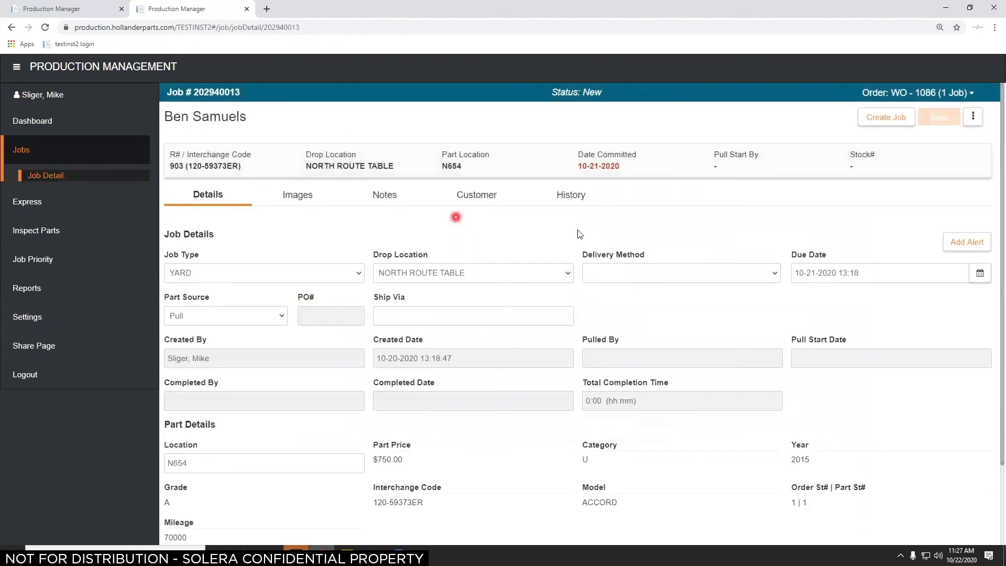
{"action": "left_click", "coordinate": [360, 273]}
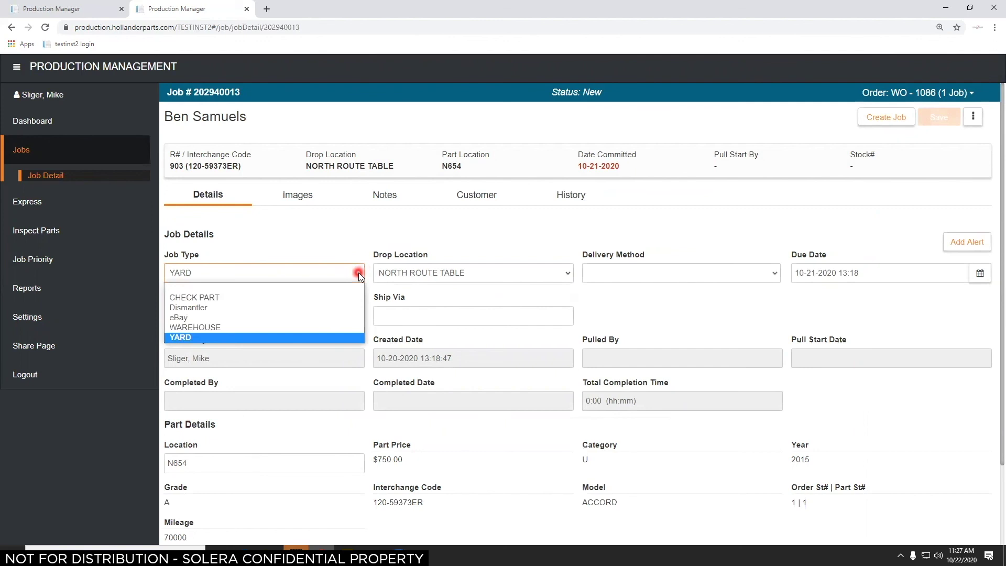
{"action": "left_click", "coordinate": [198, 326]}
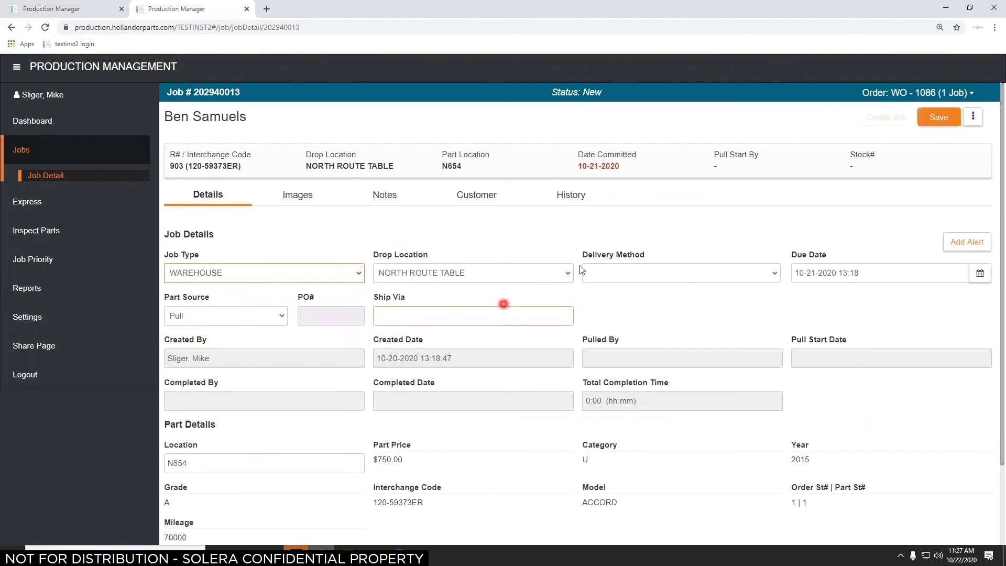
Step: Set the drop location to UPS TABLE and save, staying on the page when prompted
{"action": "left_click", "coordinate": [566, 272]}
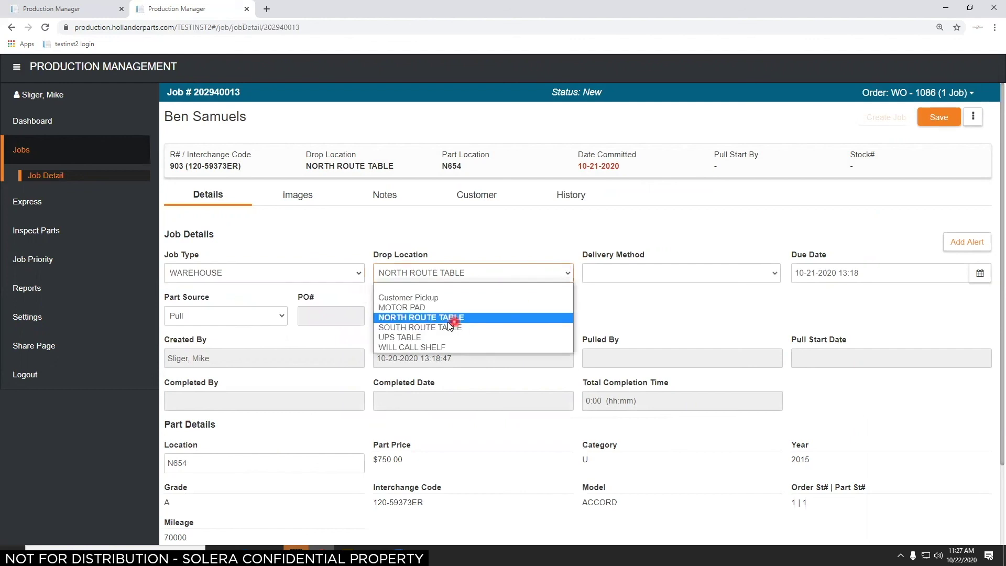
{"action": "left_click", "coordinate": [432, 338]}
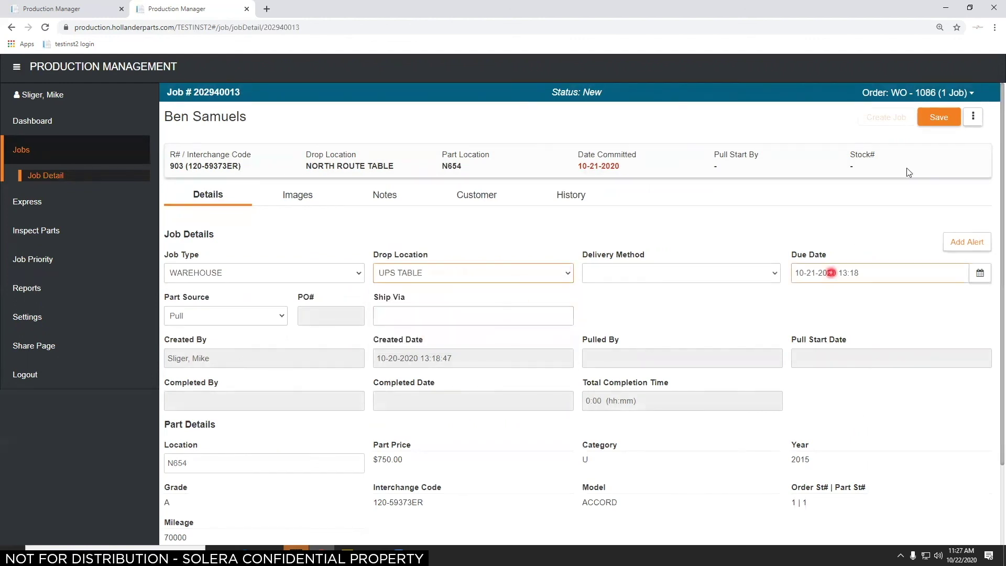
{"action": "left_click", "coordinate": [931, 128]}
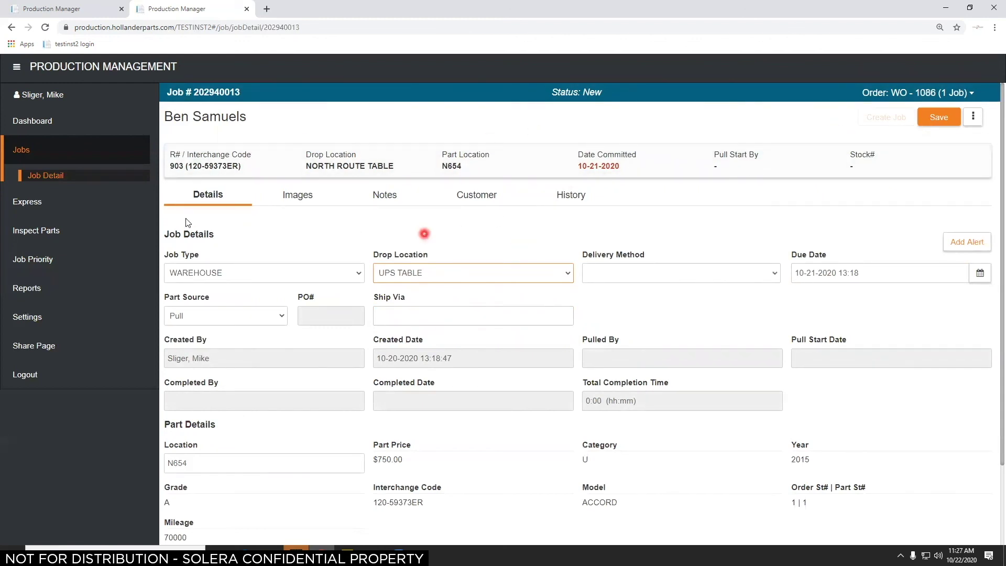
{"action": "left_click", "coordinate": [25, 152]}
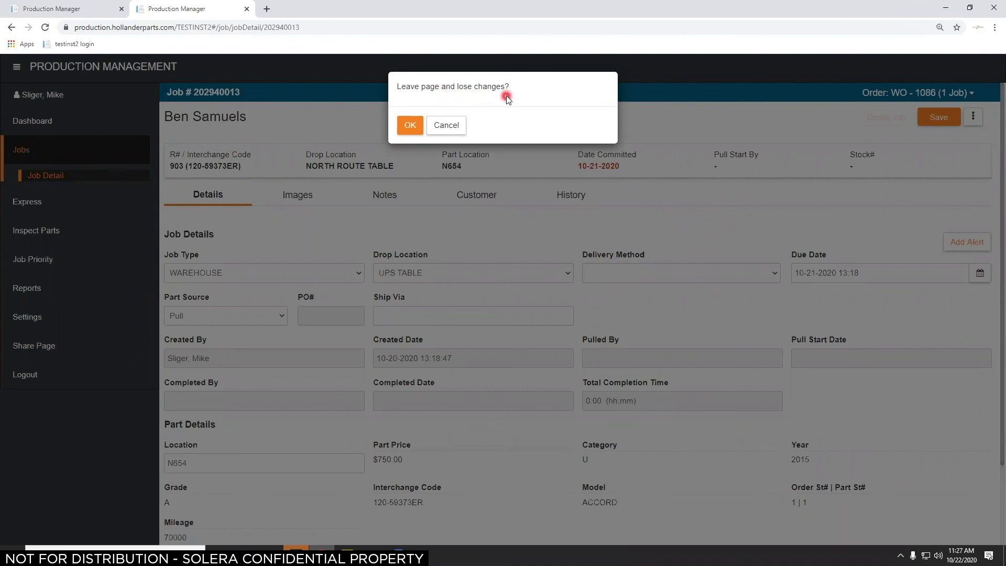
{"action": "left_click", "coordinate": [442, 126]}
{"action": "left_click", "coordinate": [442, 127]}
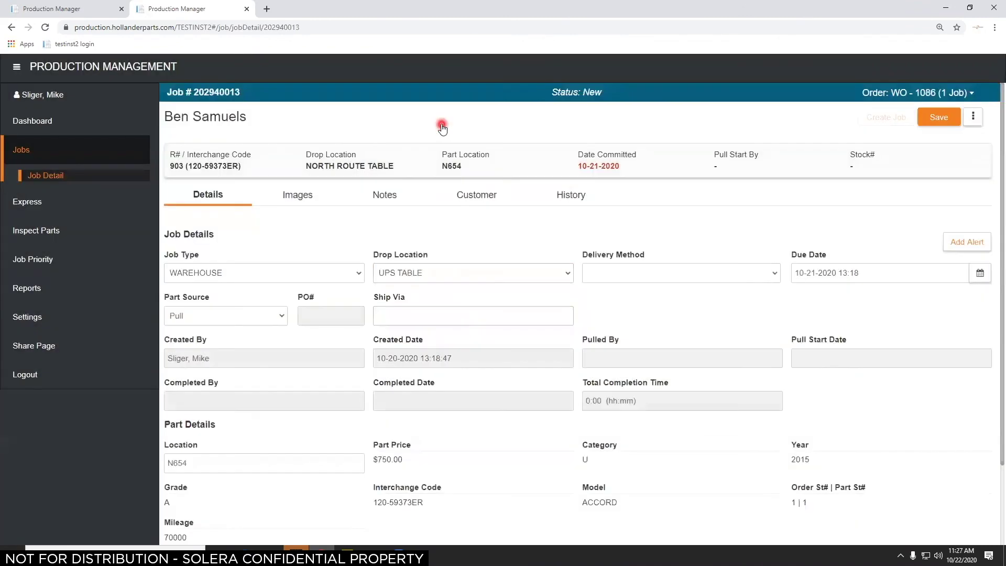
{"action": "left_click", "coordinate": [940, 119]}
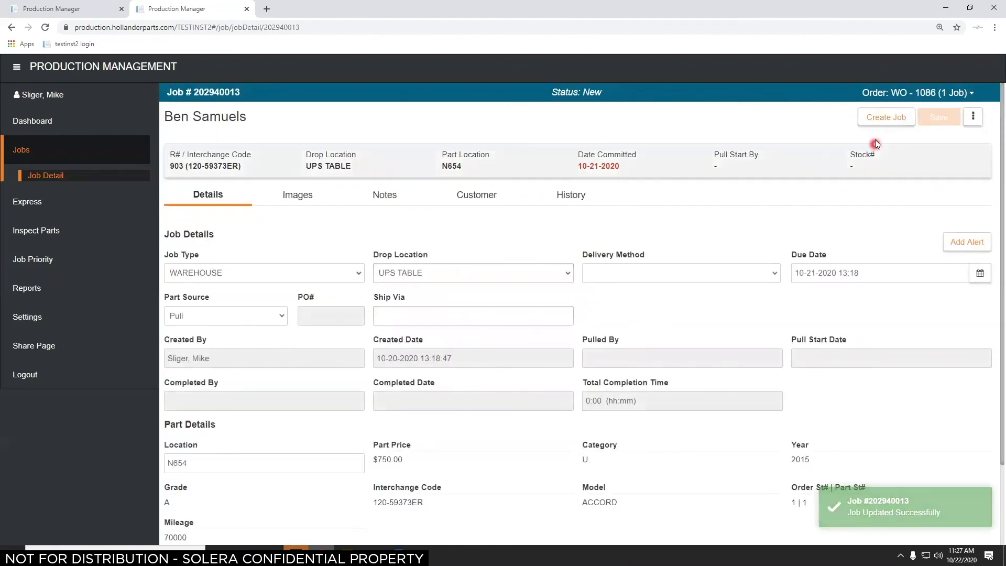
{"action": "left_click", "coordinate": [618, 95]}
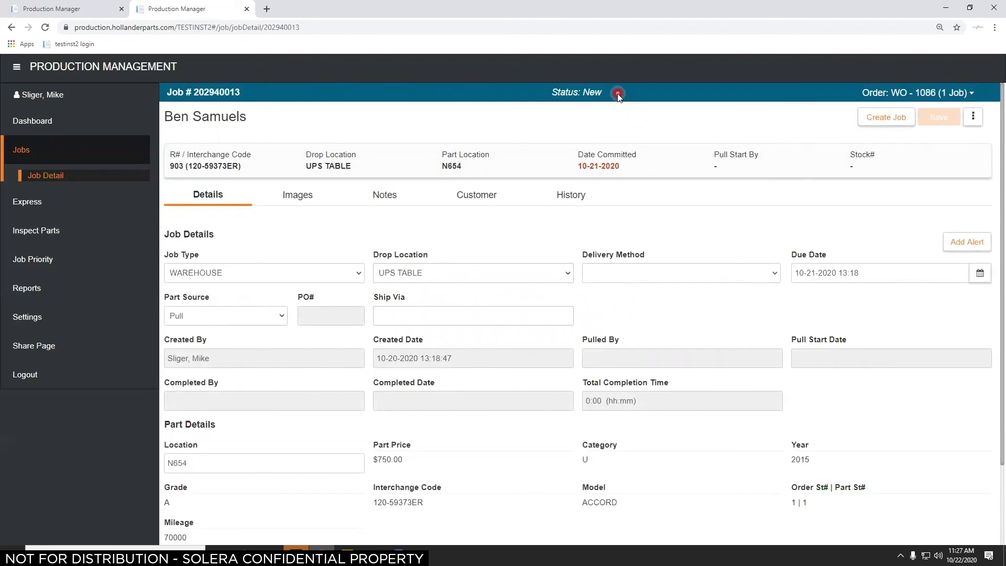
Step: Move job 202940013 through Create Job, Start Pull, Finish Pull and Complete
{"action": "left_click", "coordinate": [893, 118]}
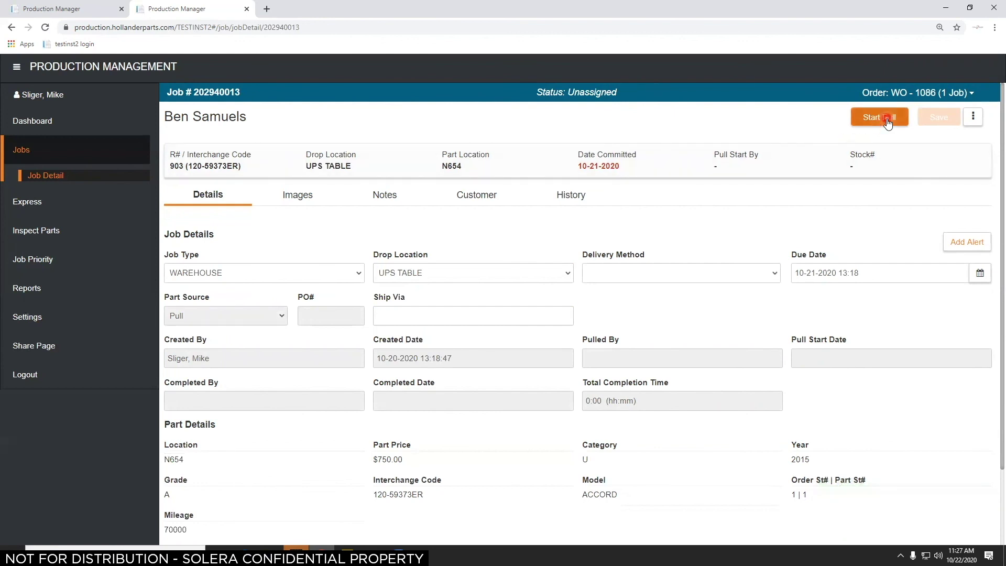
{"action": "left_click", "coordinate": [859, 120]}
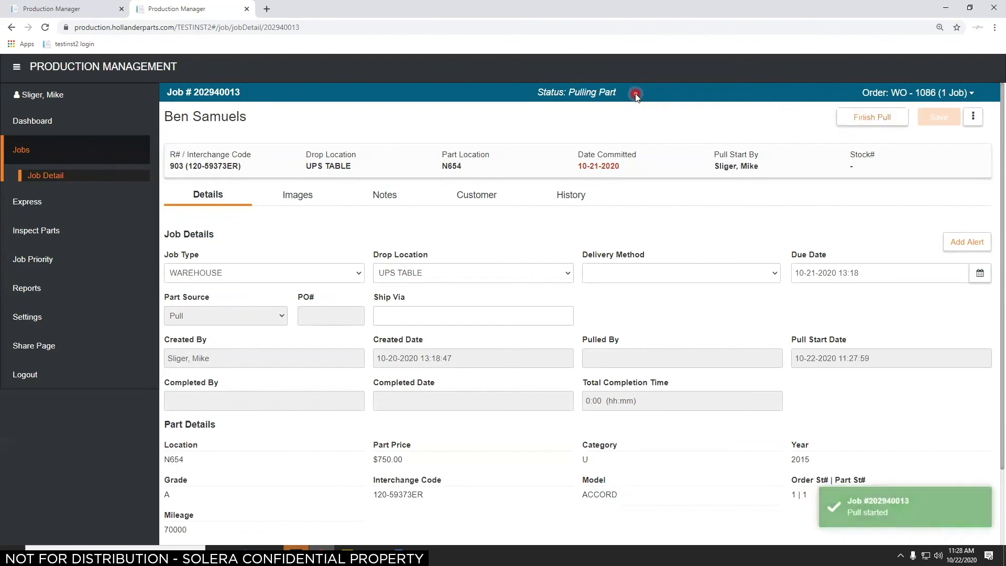
{"action": "left_click", "coordinate": [850, 118]}
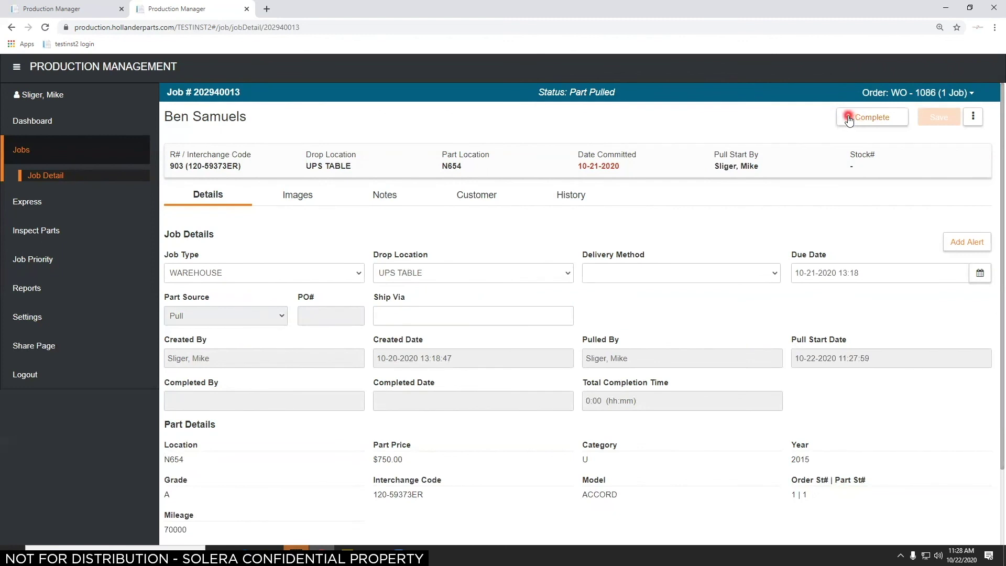
{"action": "left_click", "coordinate": [849, 118]}
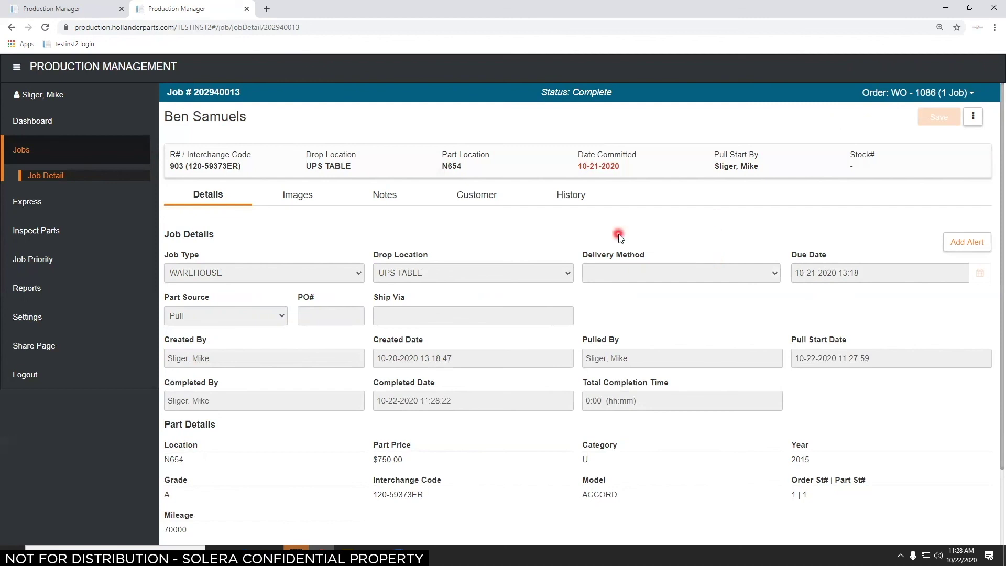
{"action": "left_click", "coordinate": [26, 151]}
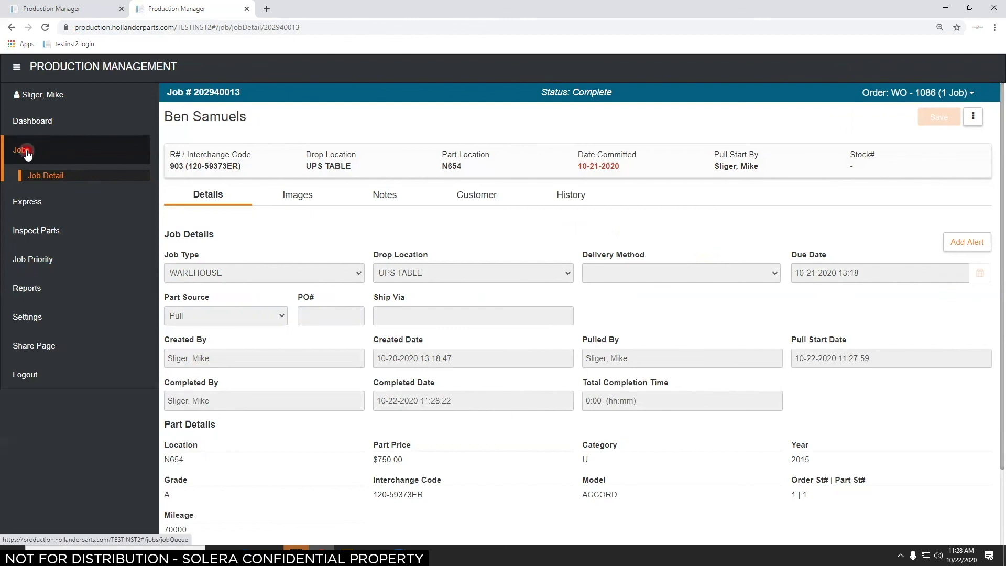
Step: Undo job 202940013's completion, returning it to Part Pulled, and go back to the job queue
{"action": "left_click", "coordinate": [973, 117]}
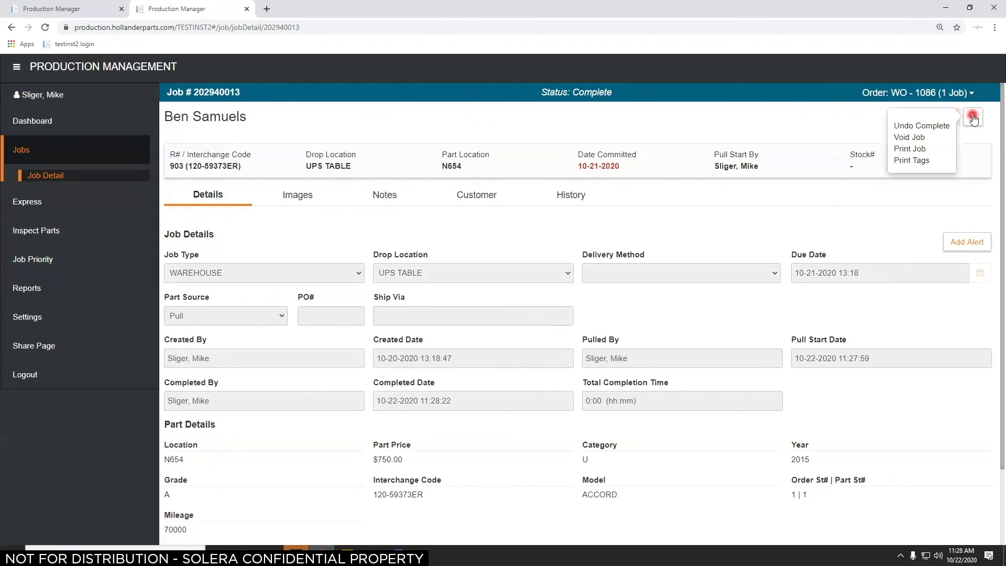
{"action": "left_click", "coordinate": [947, 128]}
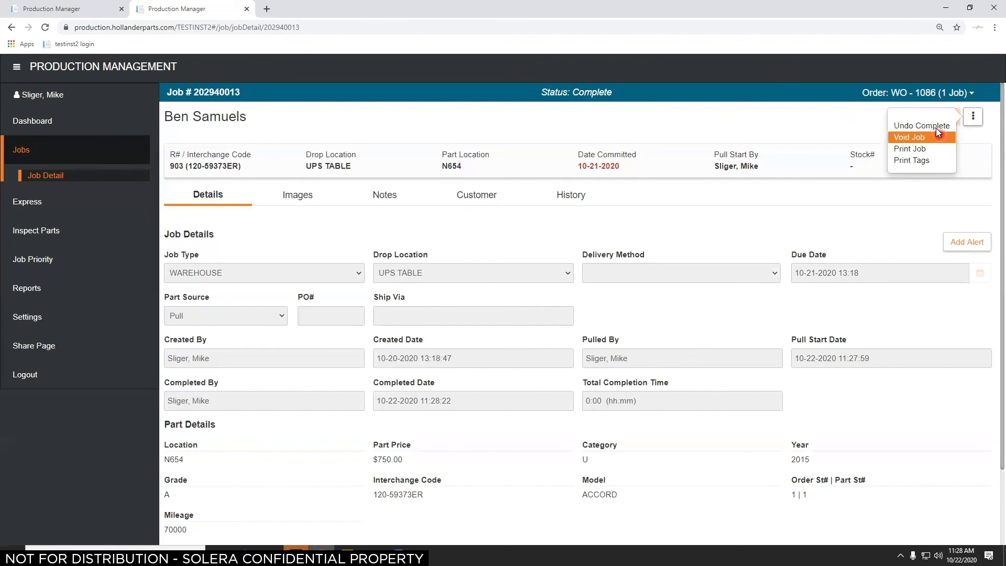
{"action": "left_click", "coordinate": [937, 129]}
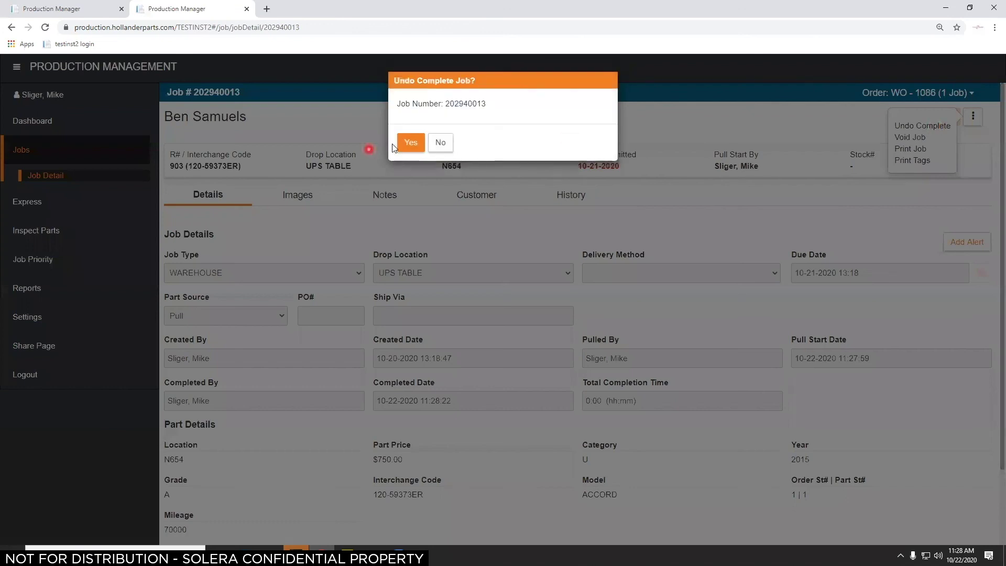
{"action": "left_click", "coordinate": [414, 142]}
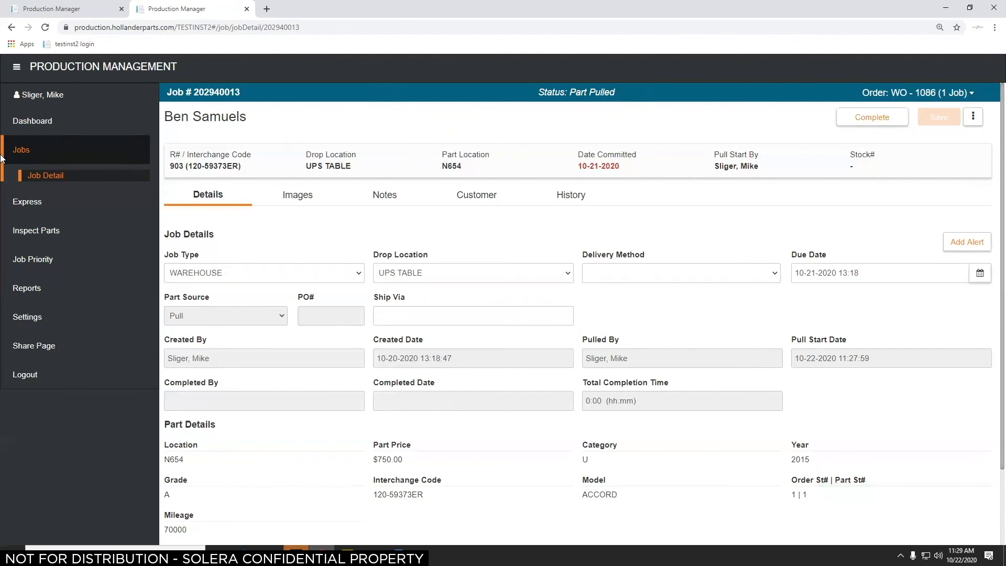
{"action": "left_click", "coordinate": [19, 153]}
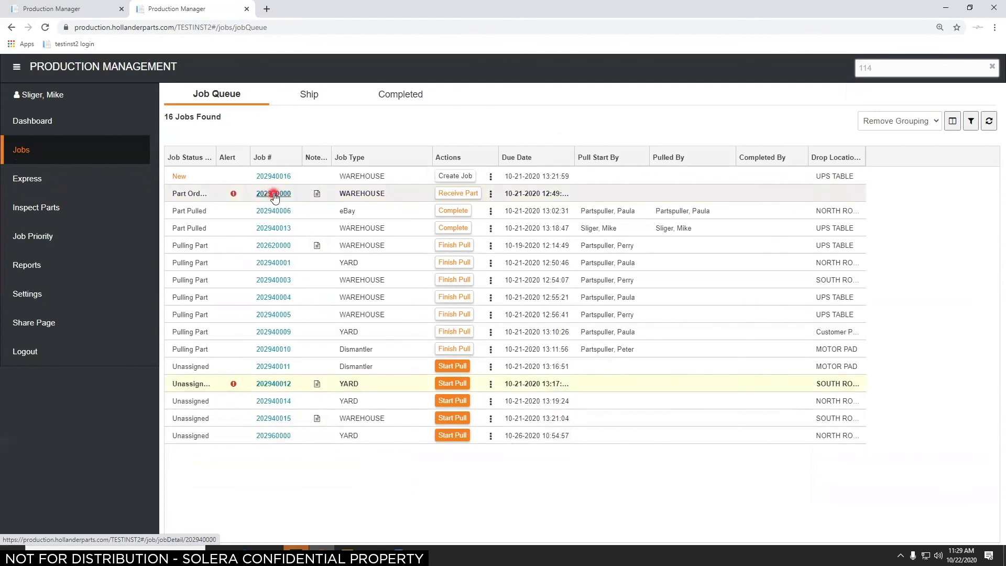
Step: Create the New warehouse job with Part Source Brokered and PO# 1478
{"action": "left_click", "coordinate": [273, 177]}
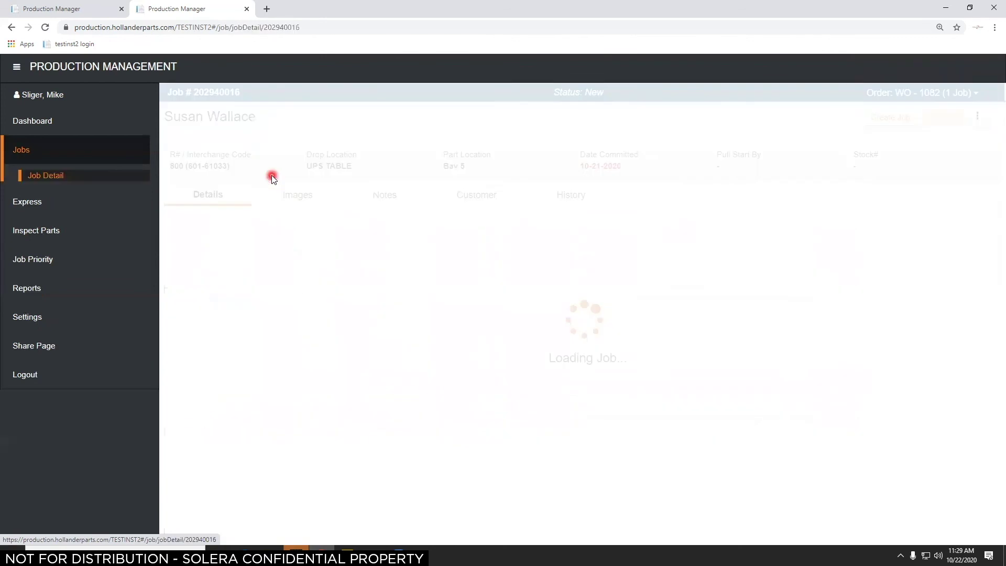
{"action": "left_click", "coordinate": [263, 315]}
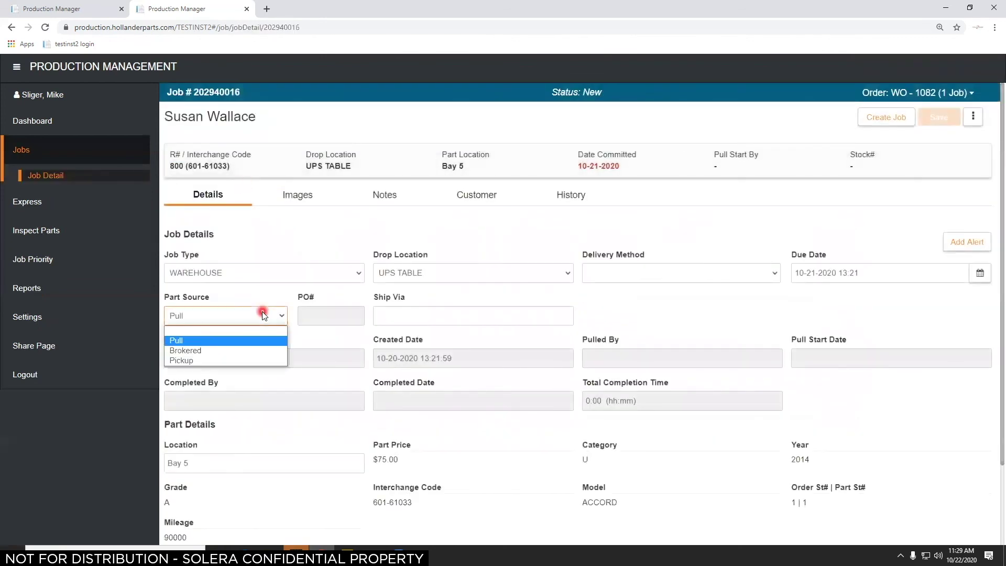
{"action": "left_click", "coordinate": [193, 349]}
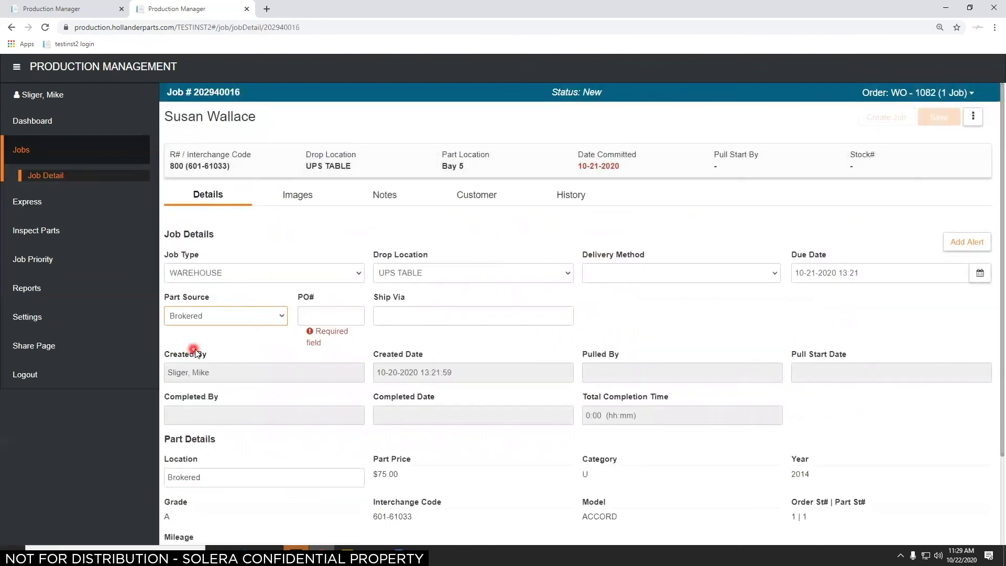
{"action": "left_click", "coordinate": [329, 316]}
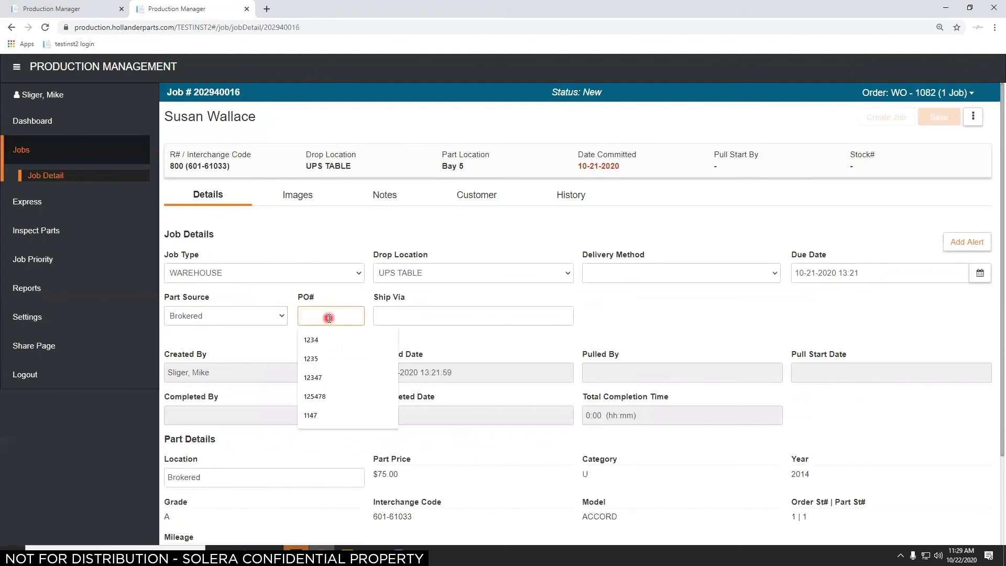
{"action": "type", "text": "1478"}
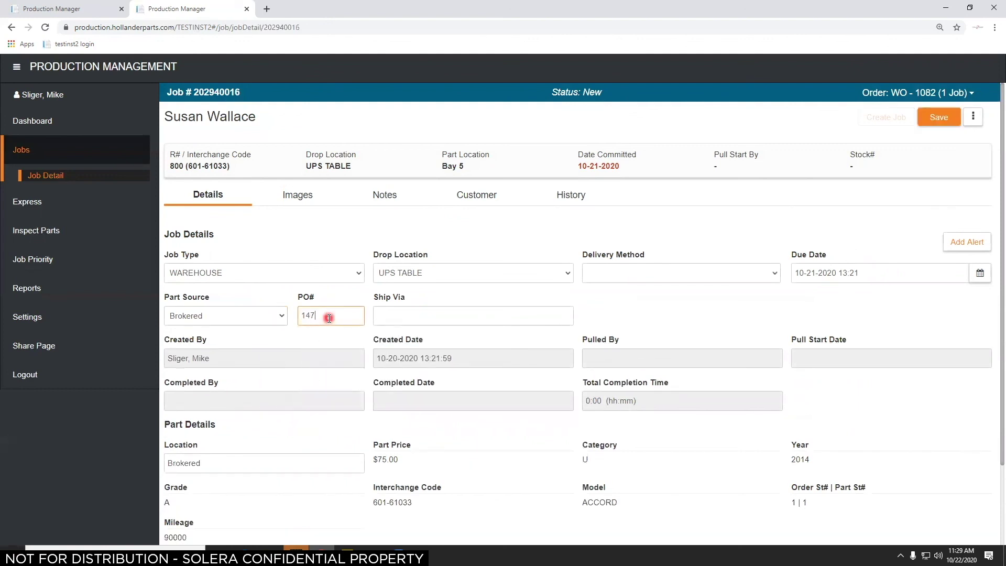
{"action": "left_click", "coordinate": [241, 464]}
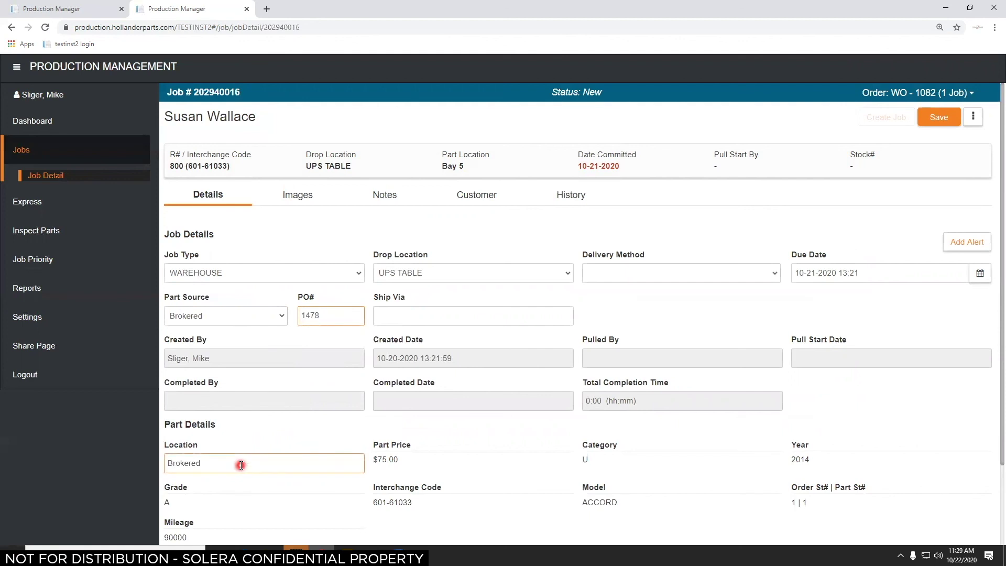
{"action": "left_click", "coordinate": [912, 198]}
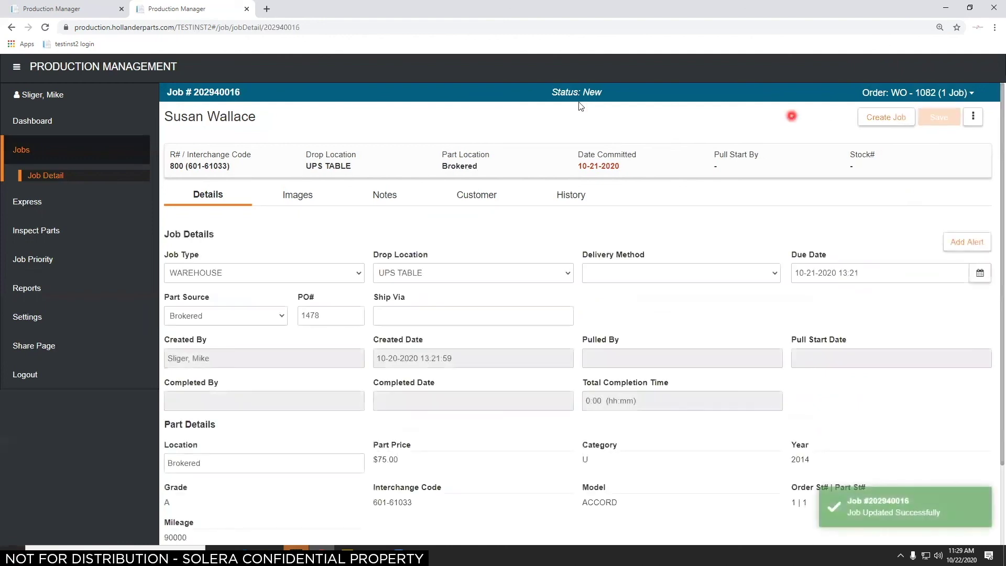
{"action": "left_click", "coordinate": [881, 118]}
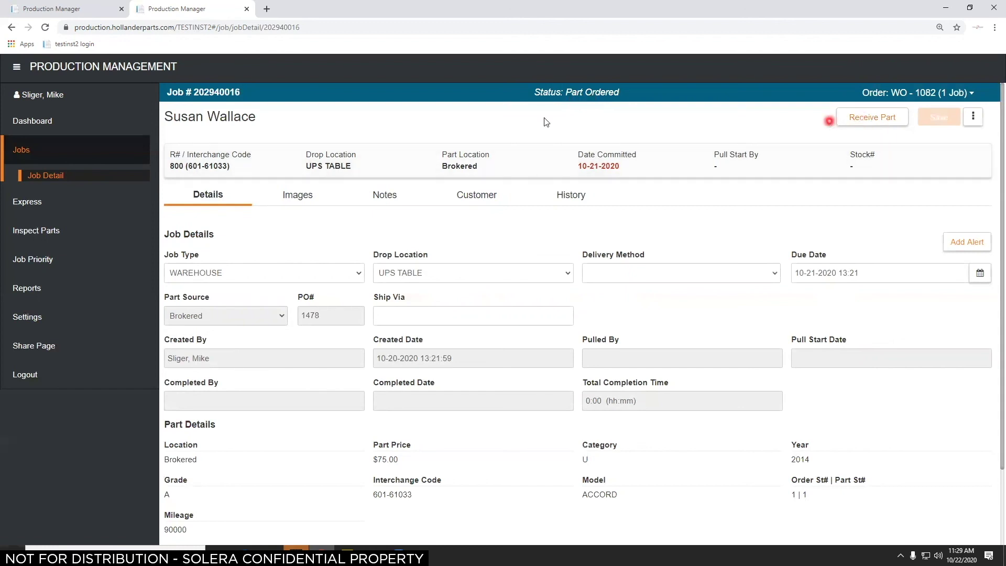
Step: Refresh the job queue and mark job 202940016's part as received
{"action": "left_click", "coordinate": [31, 155]}
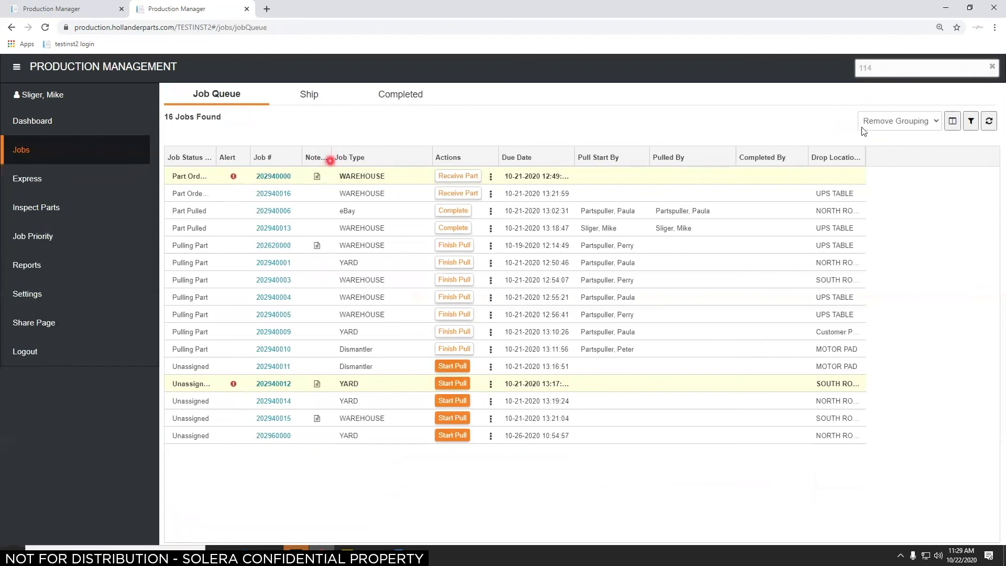
{"action": "left_click", "coordinate": [989, 122]}
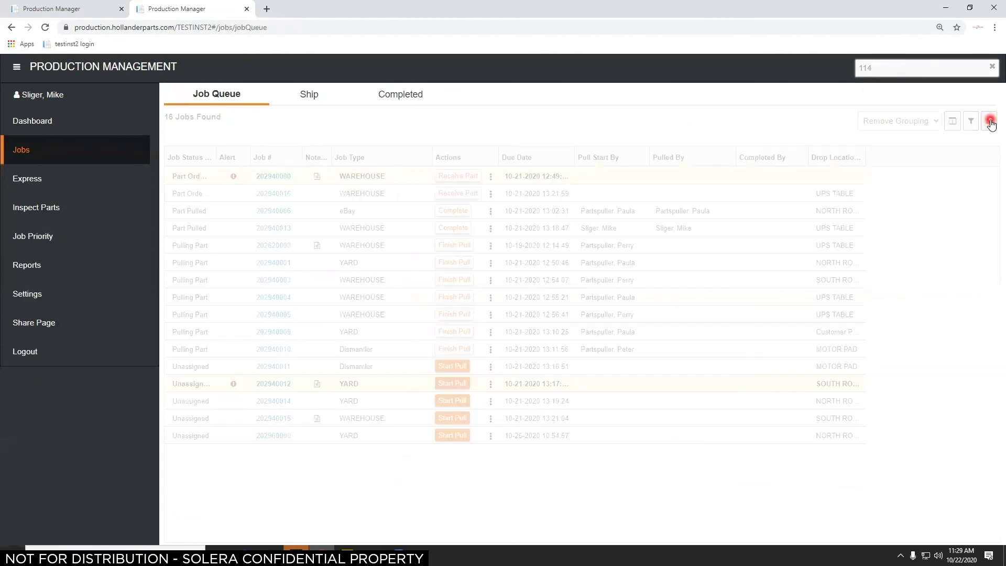
{"action": "left_click", "coordinate": [445, 217]}
{"action": "left_click", "coordinate": [460, 194]}
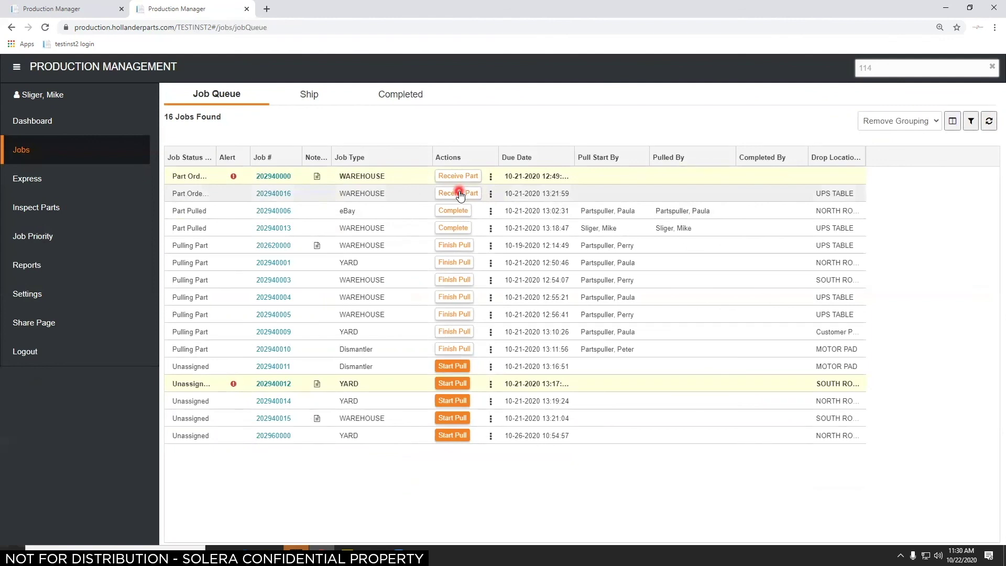
{"action": "left_click", "coordinate": [490, 192]}
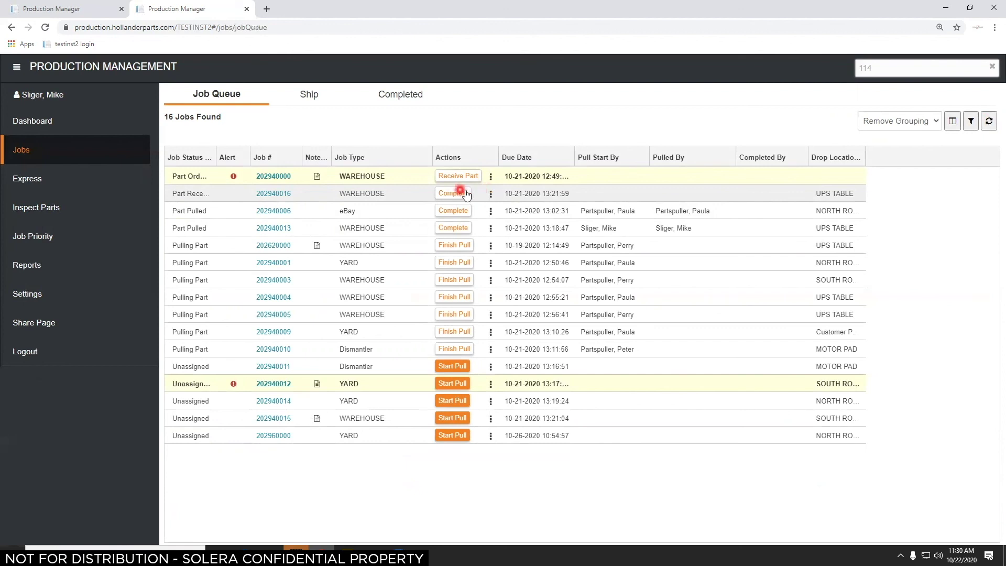